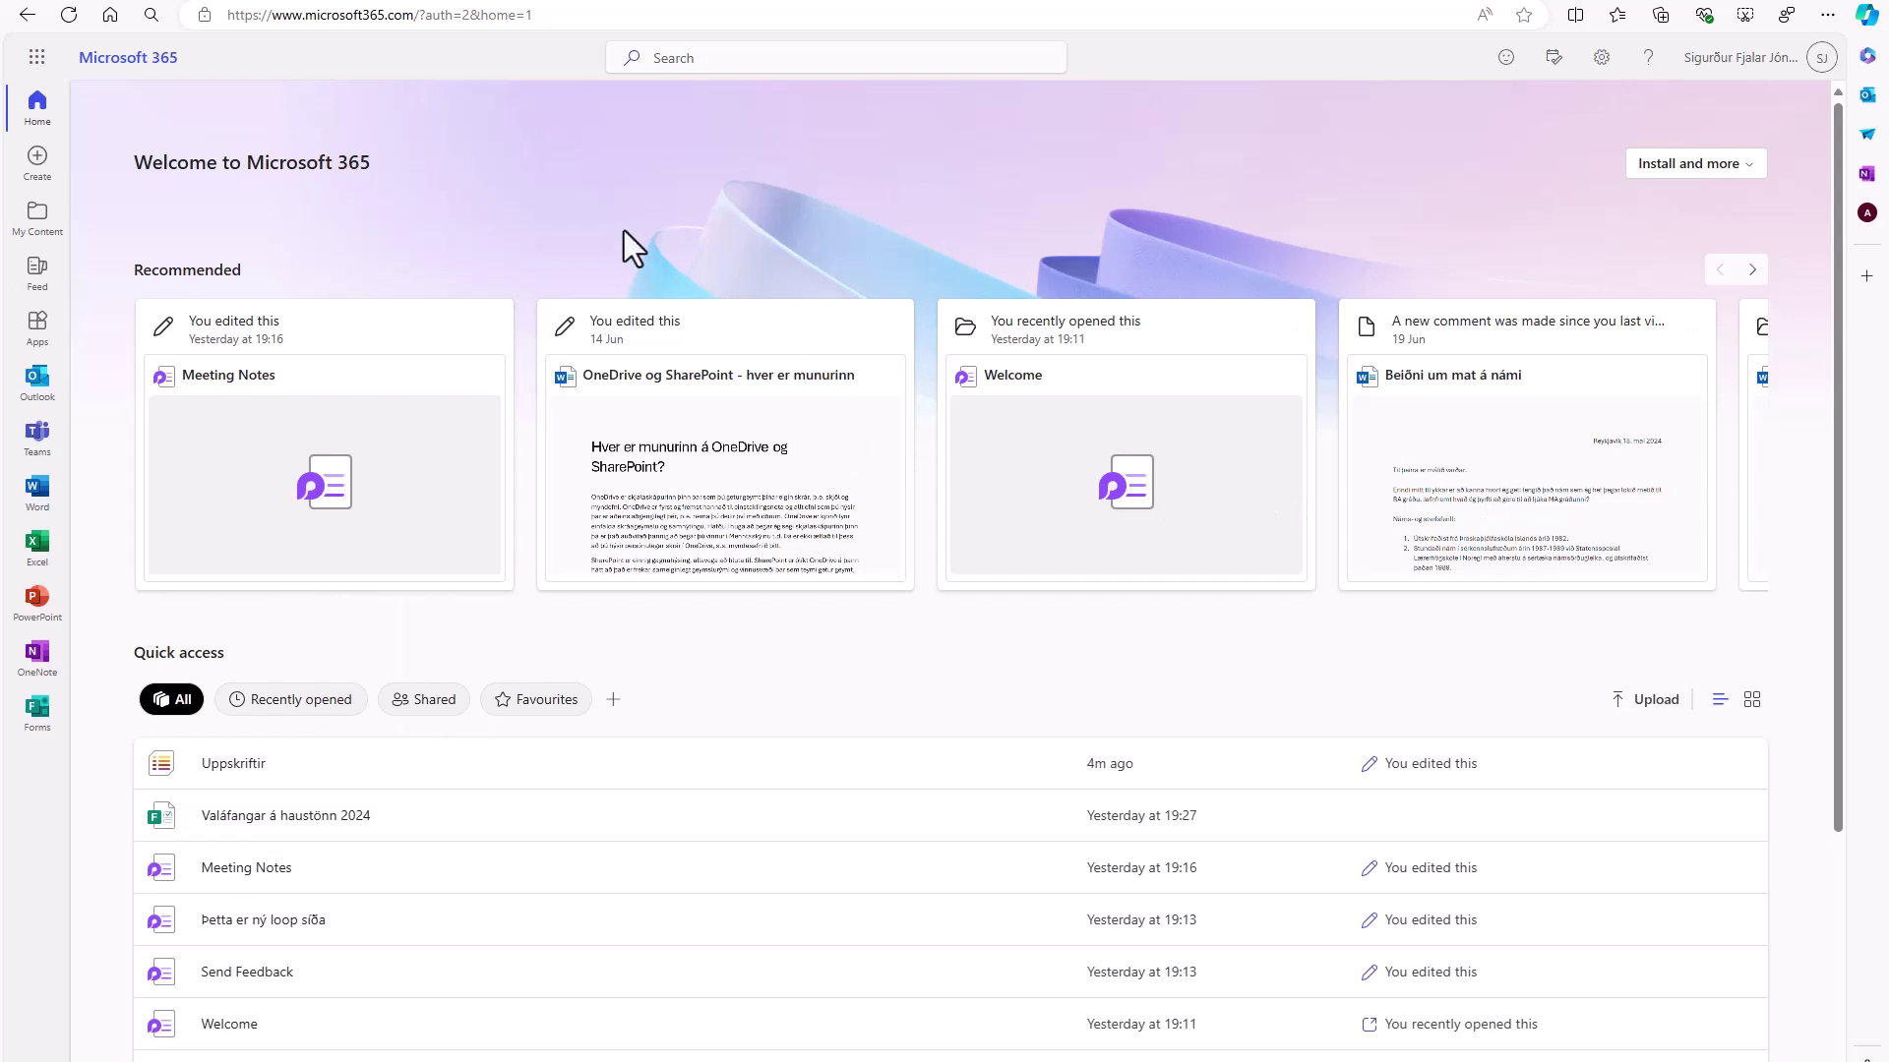
Step: Open the Uppskriftir list in Microsoft Lists and view its blank new-item form without saving an item
left_click(36, 65)
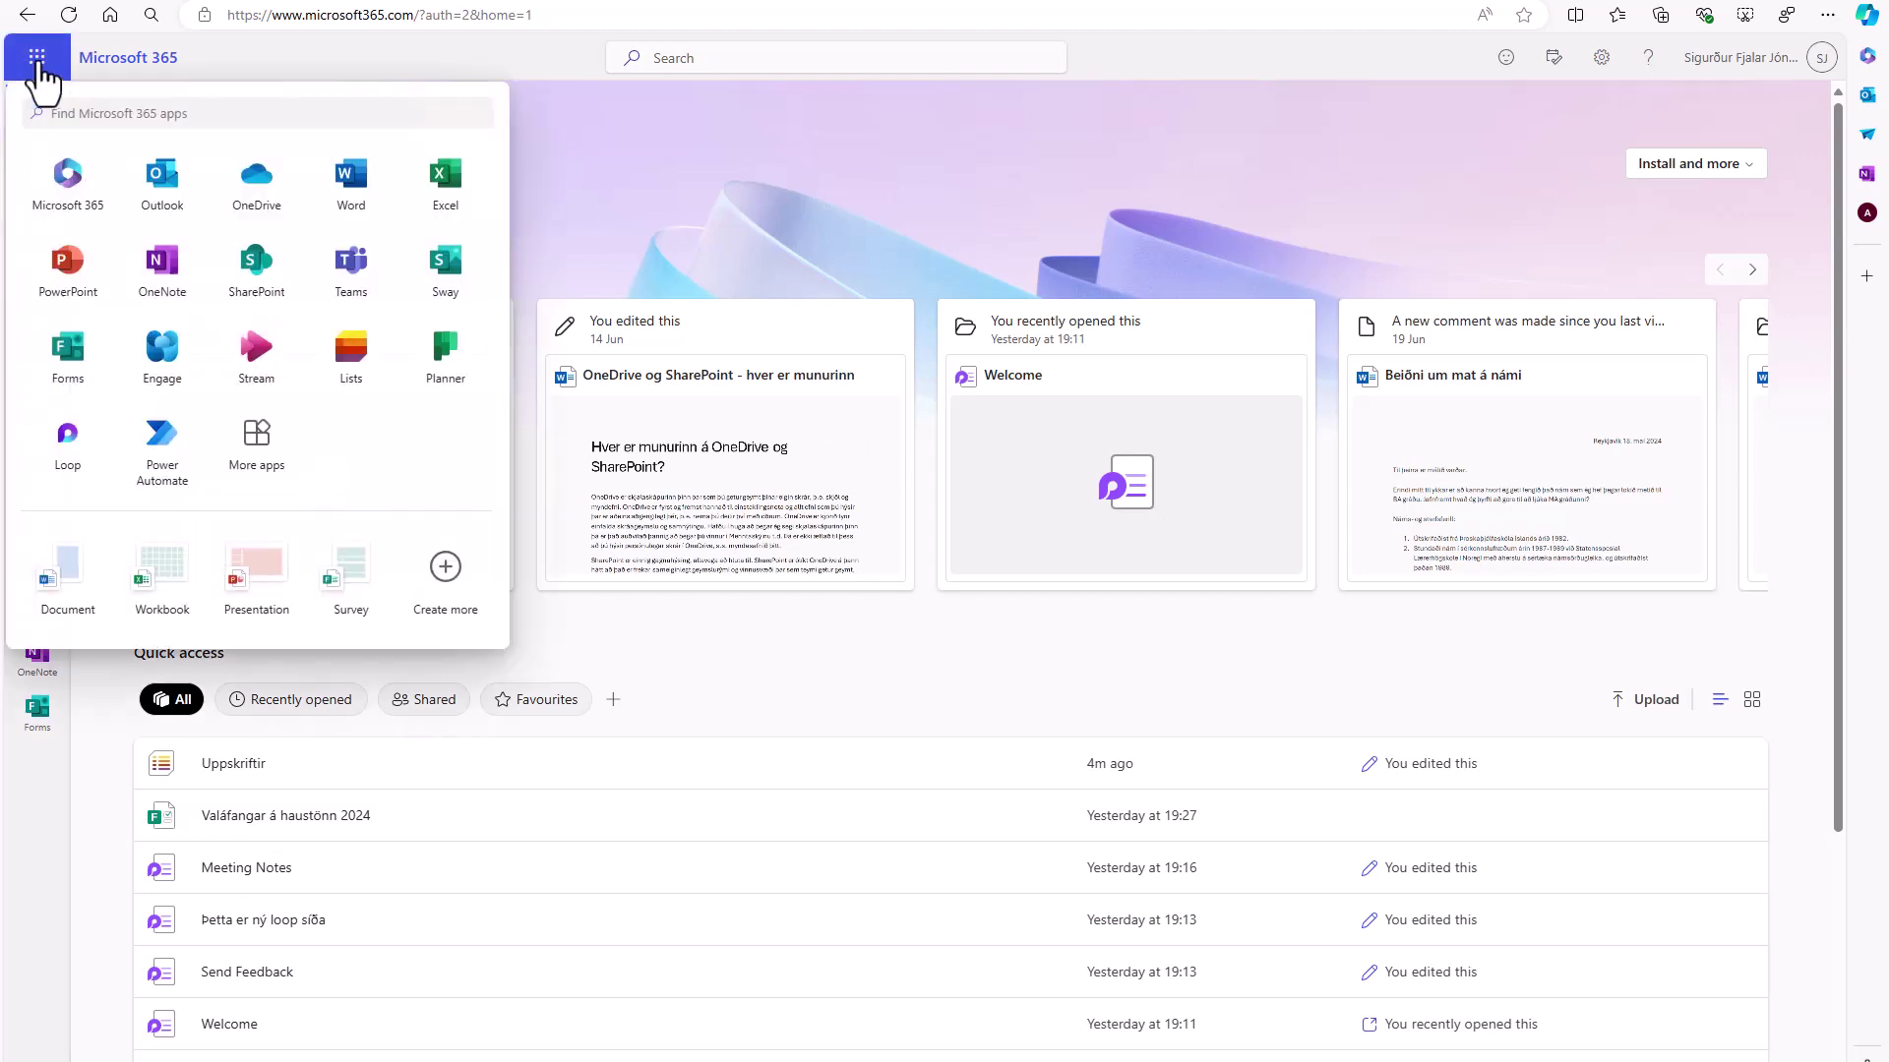
left_click(359, 354)
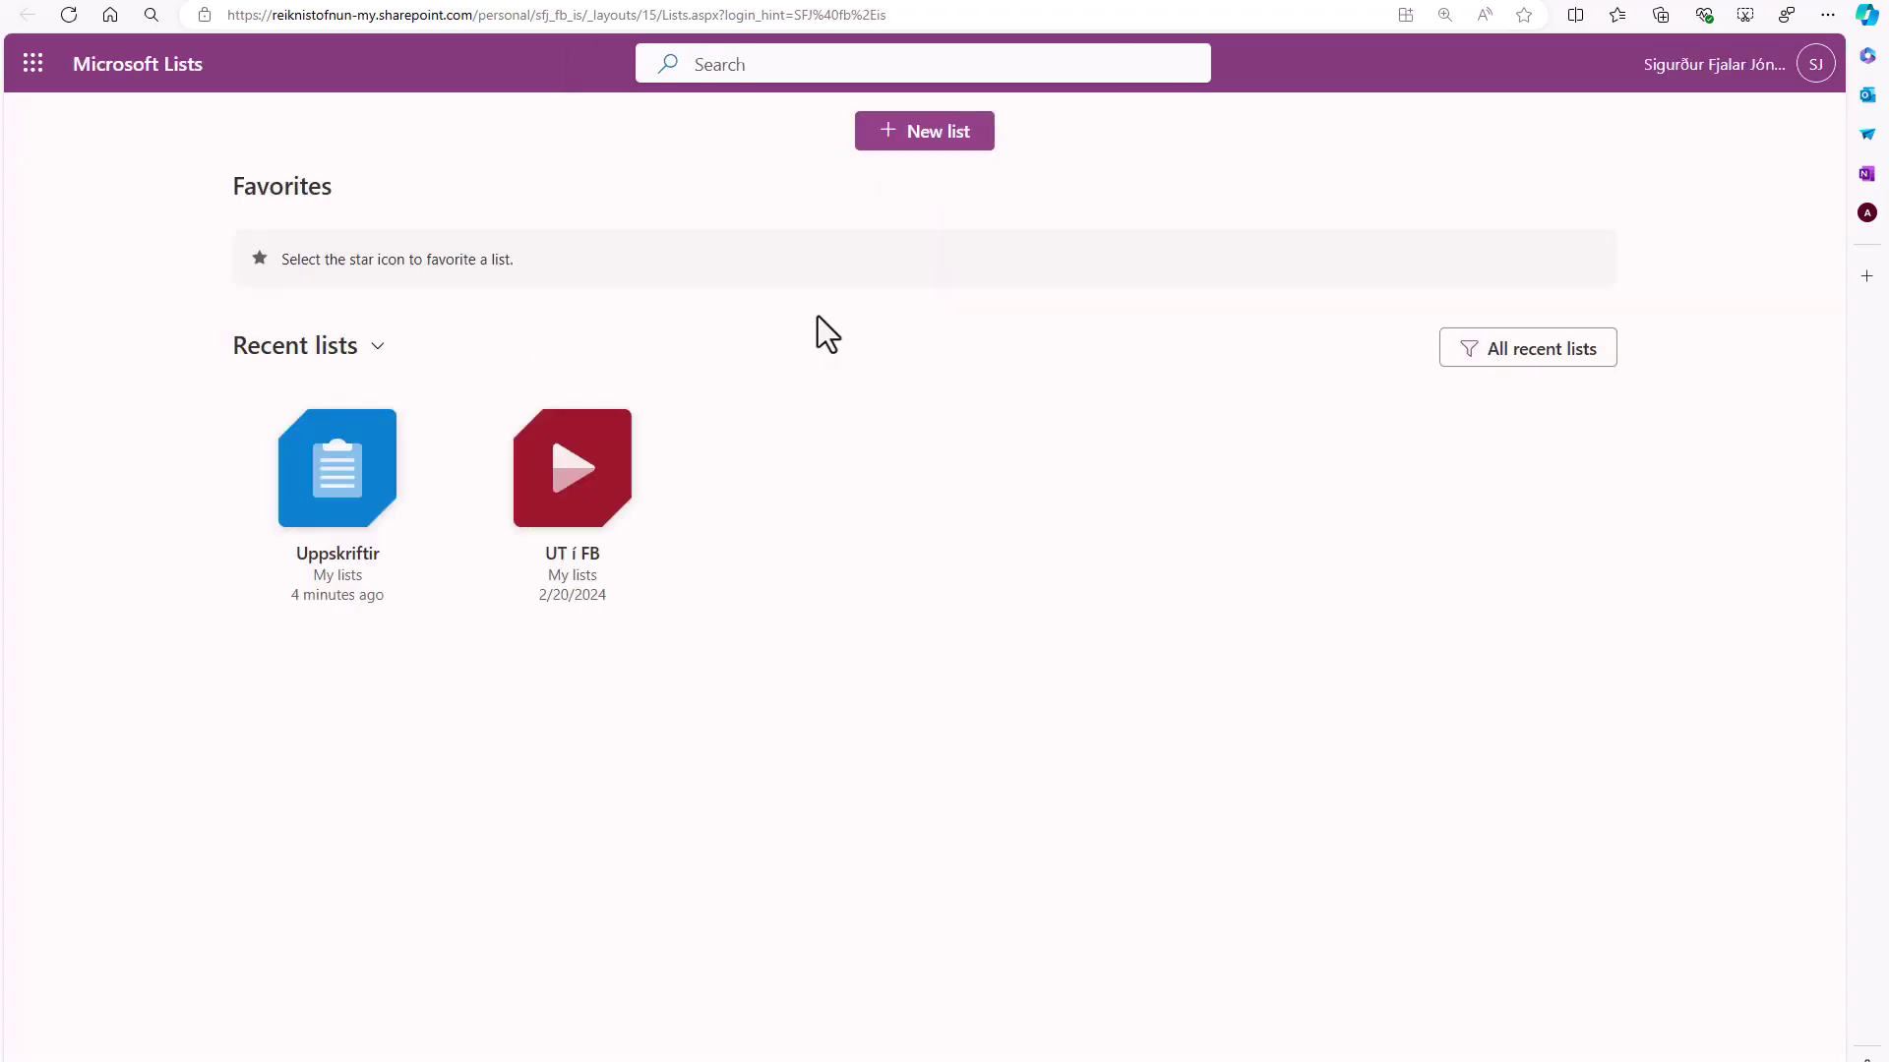
left_click(332, 492)
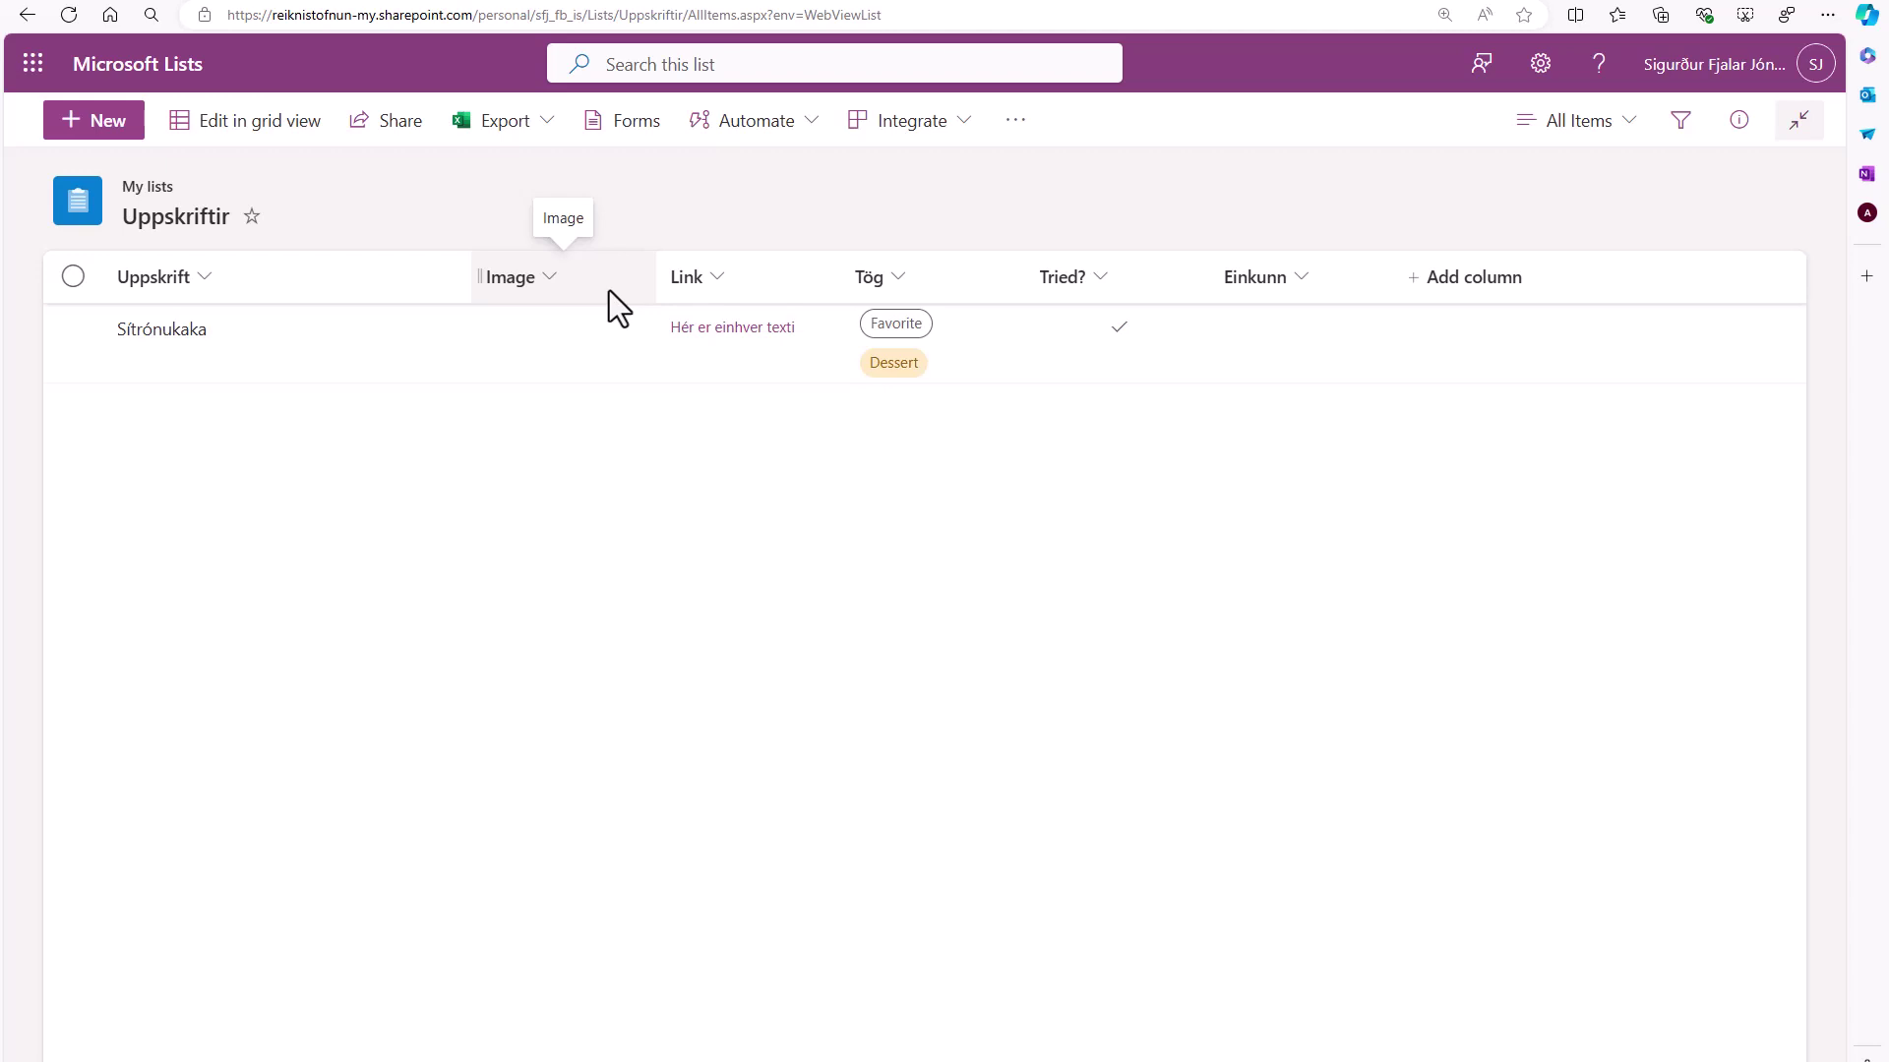
left_click(108, 122)
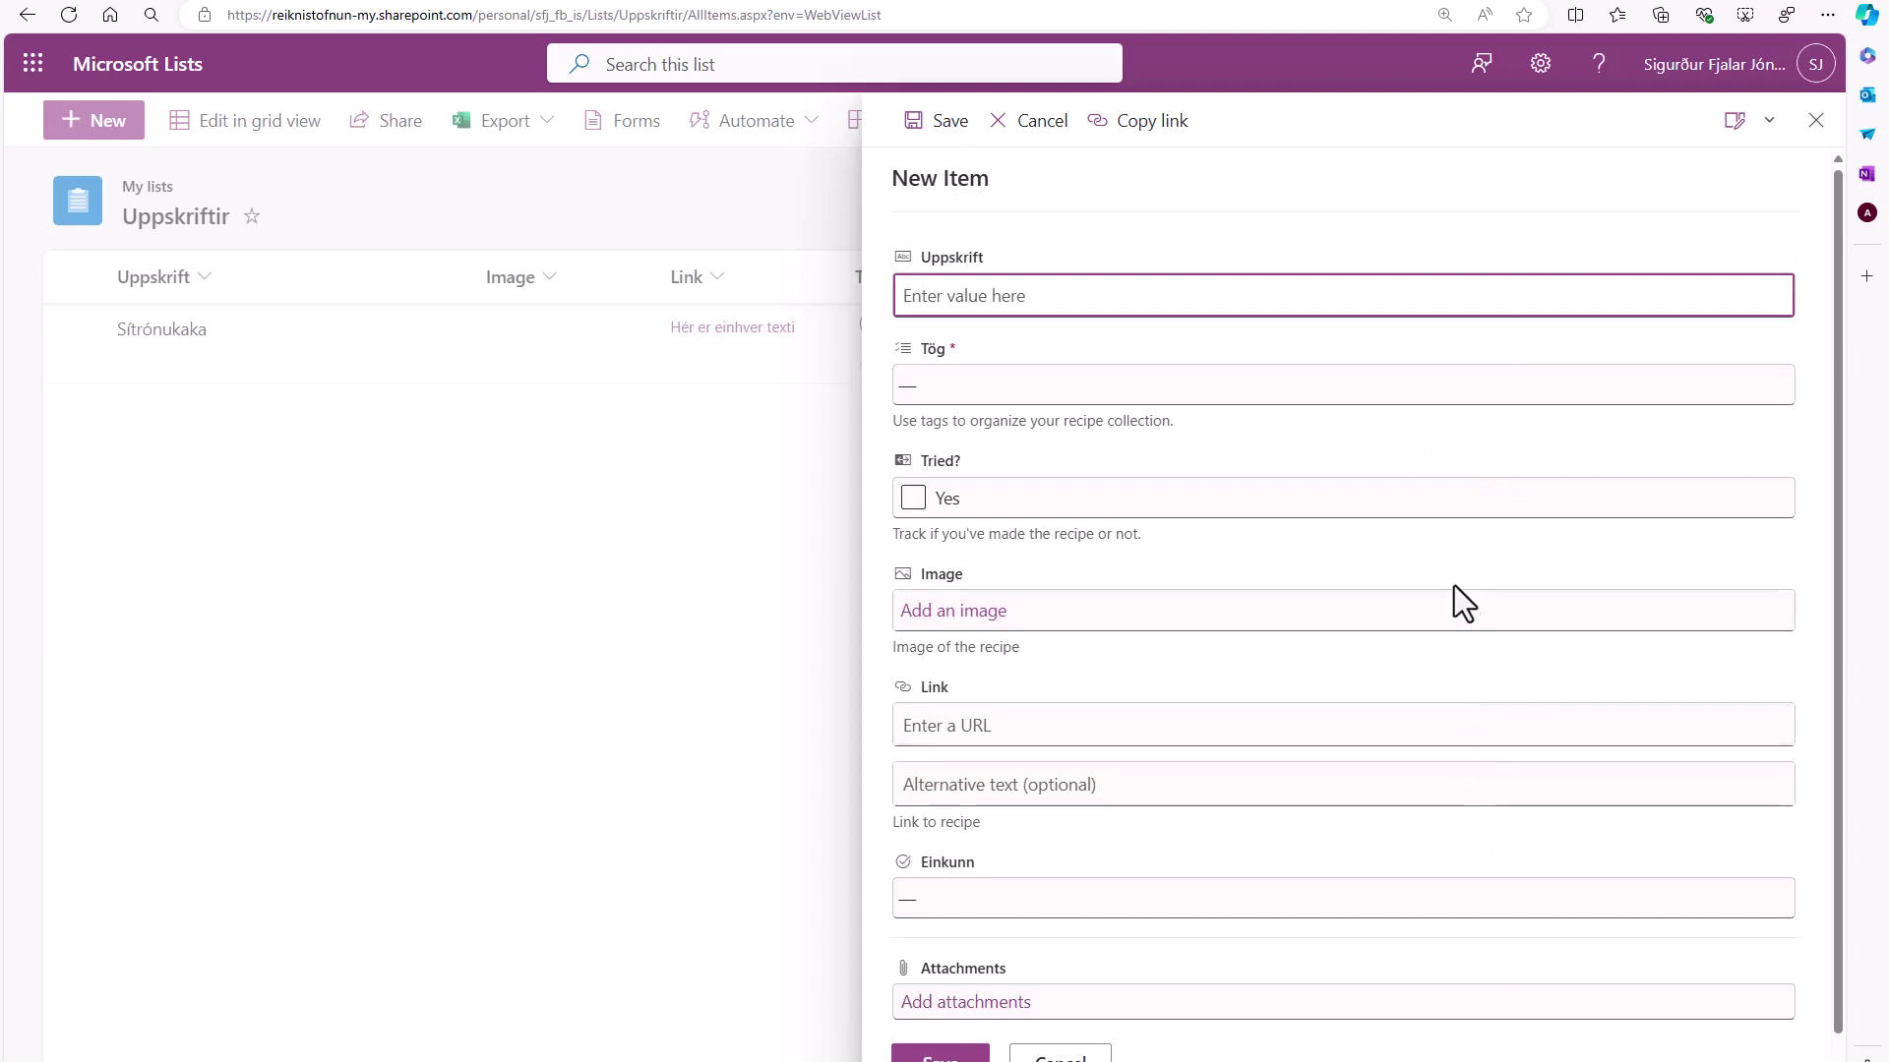
left_click(1816, 120)
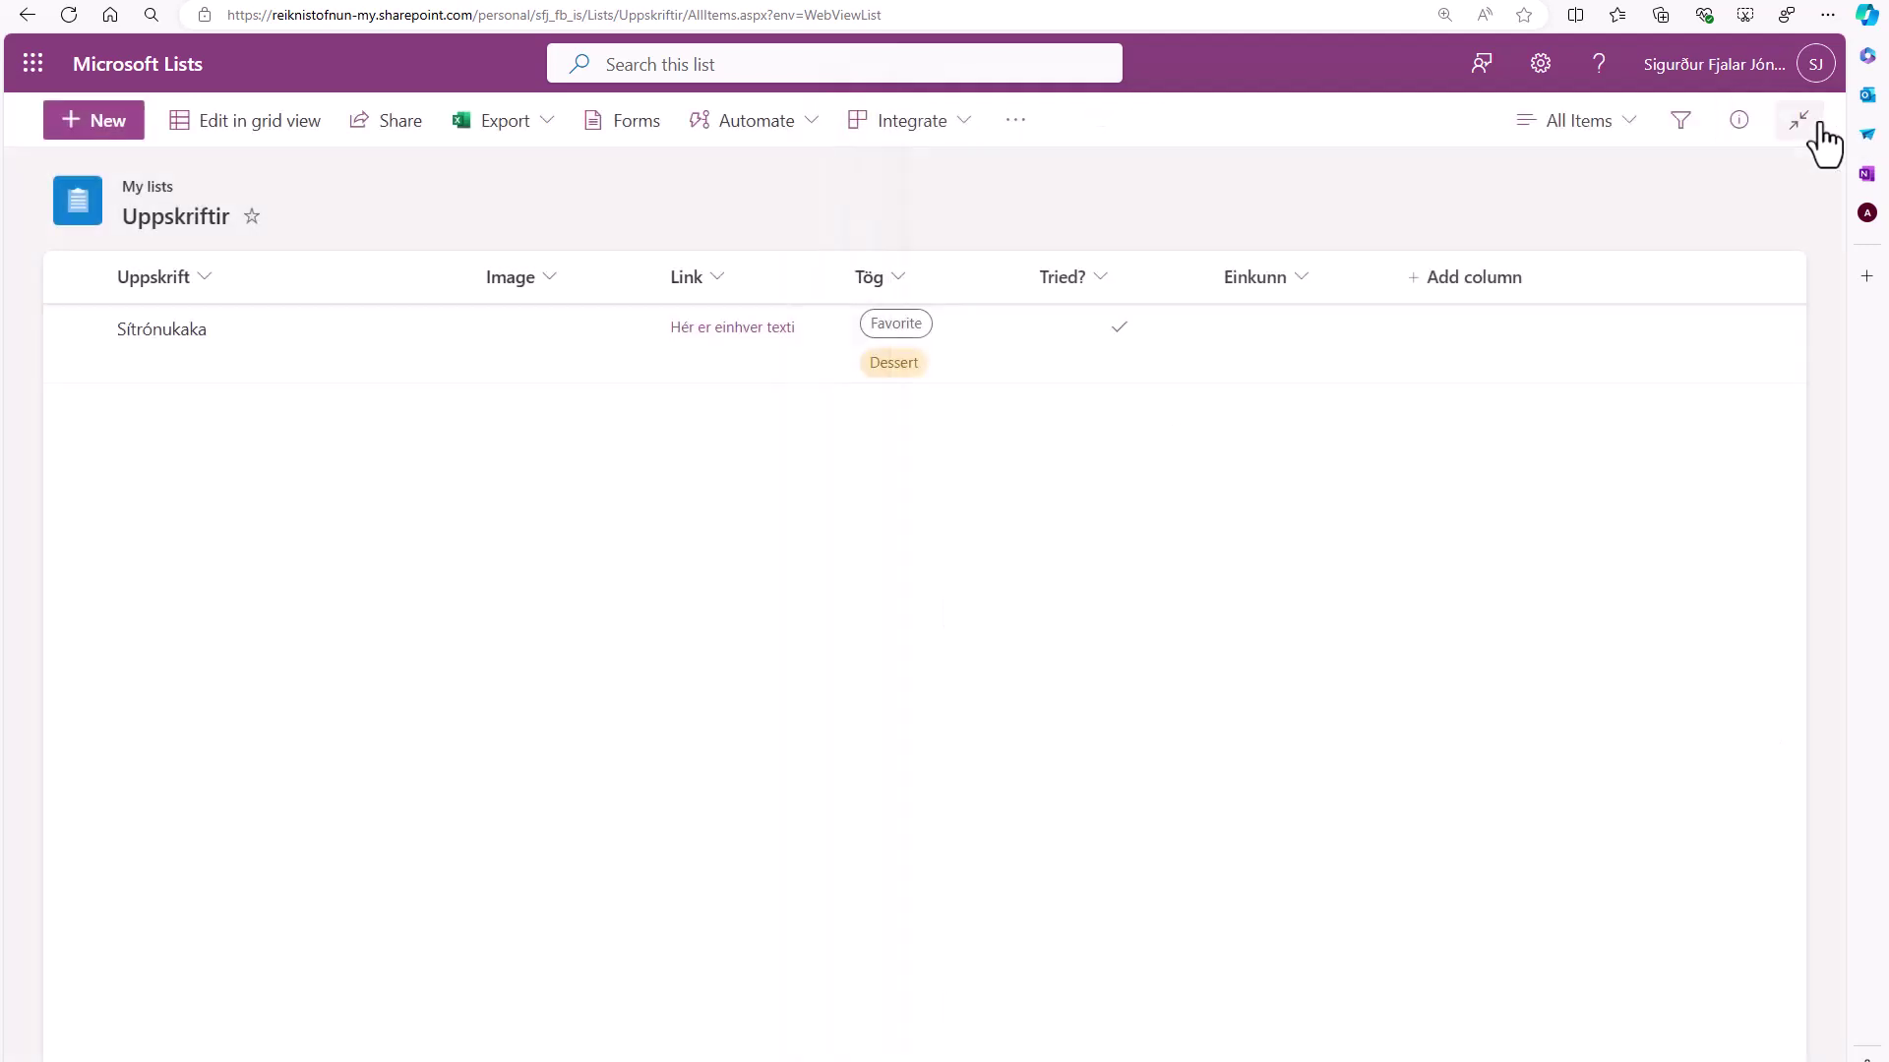
Step: Create a new form for the Uppskriftir list and title it "Skrá nýja uppskrift"
left_click(629, 138)
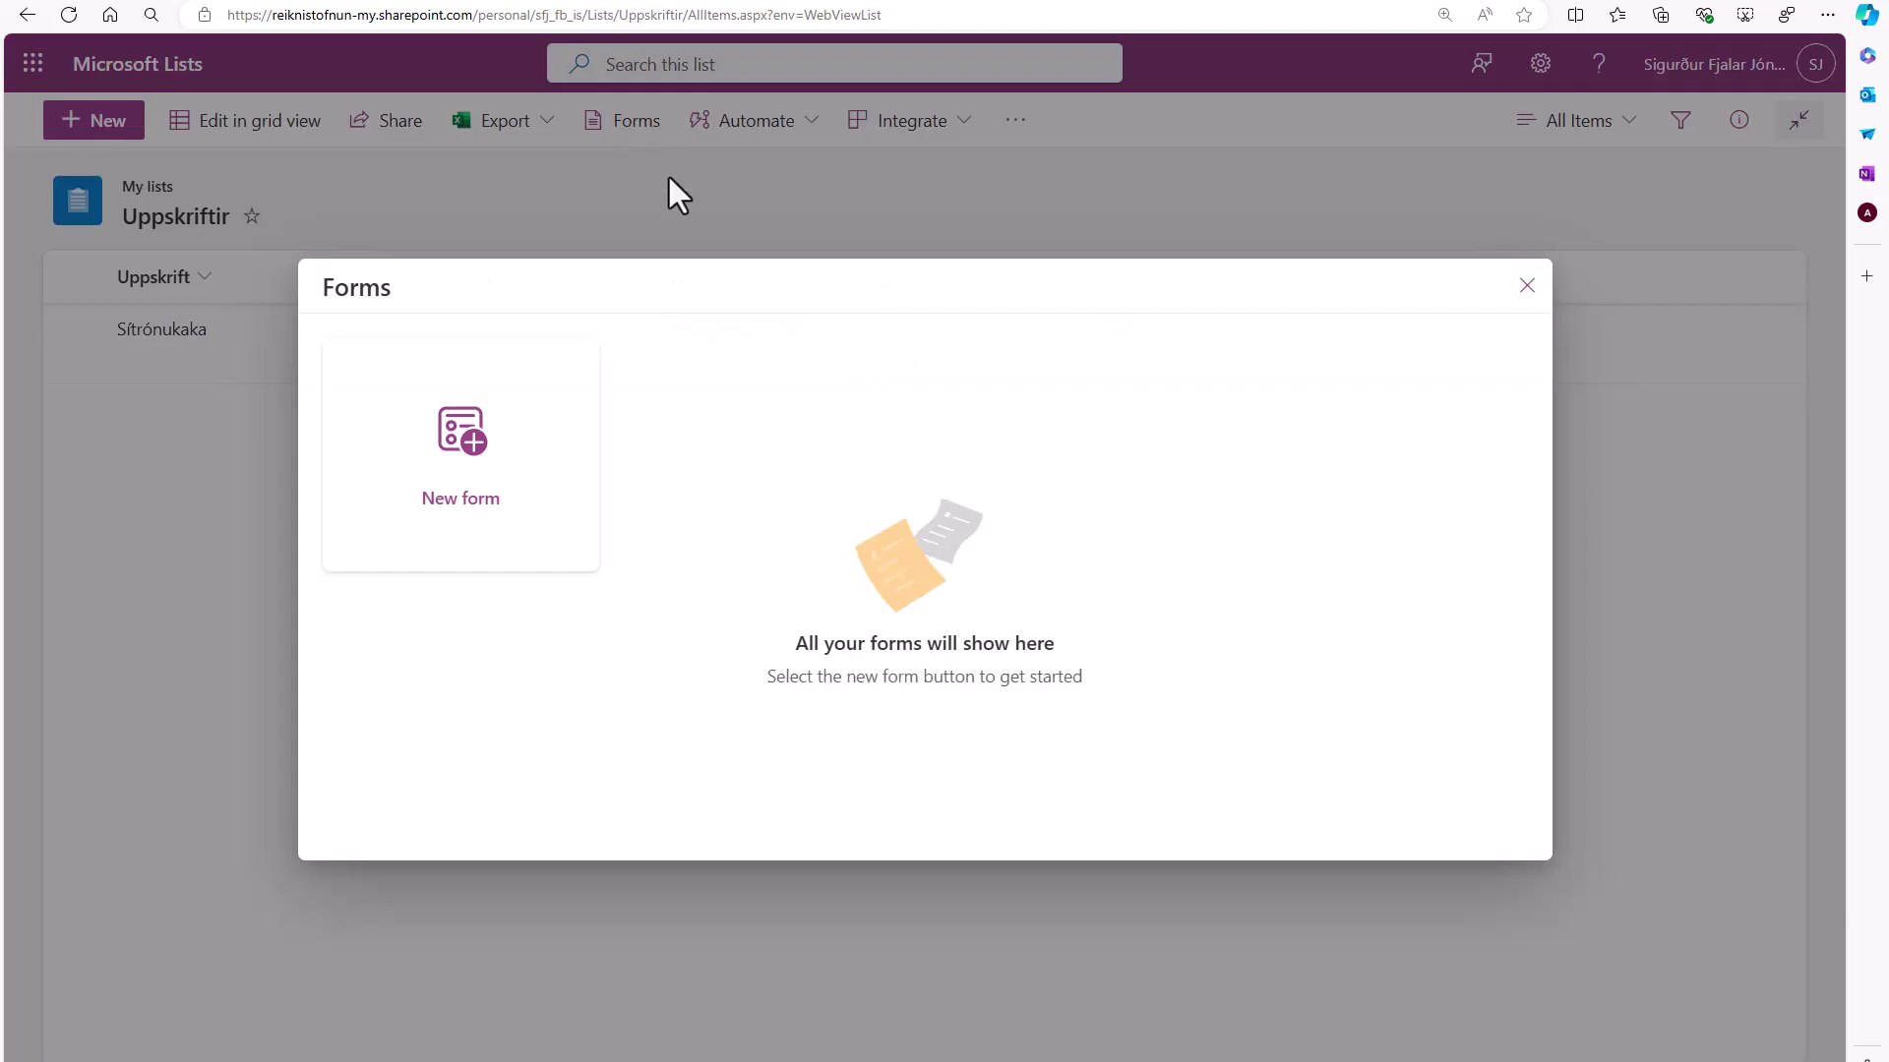
left_click(518, 456)
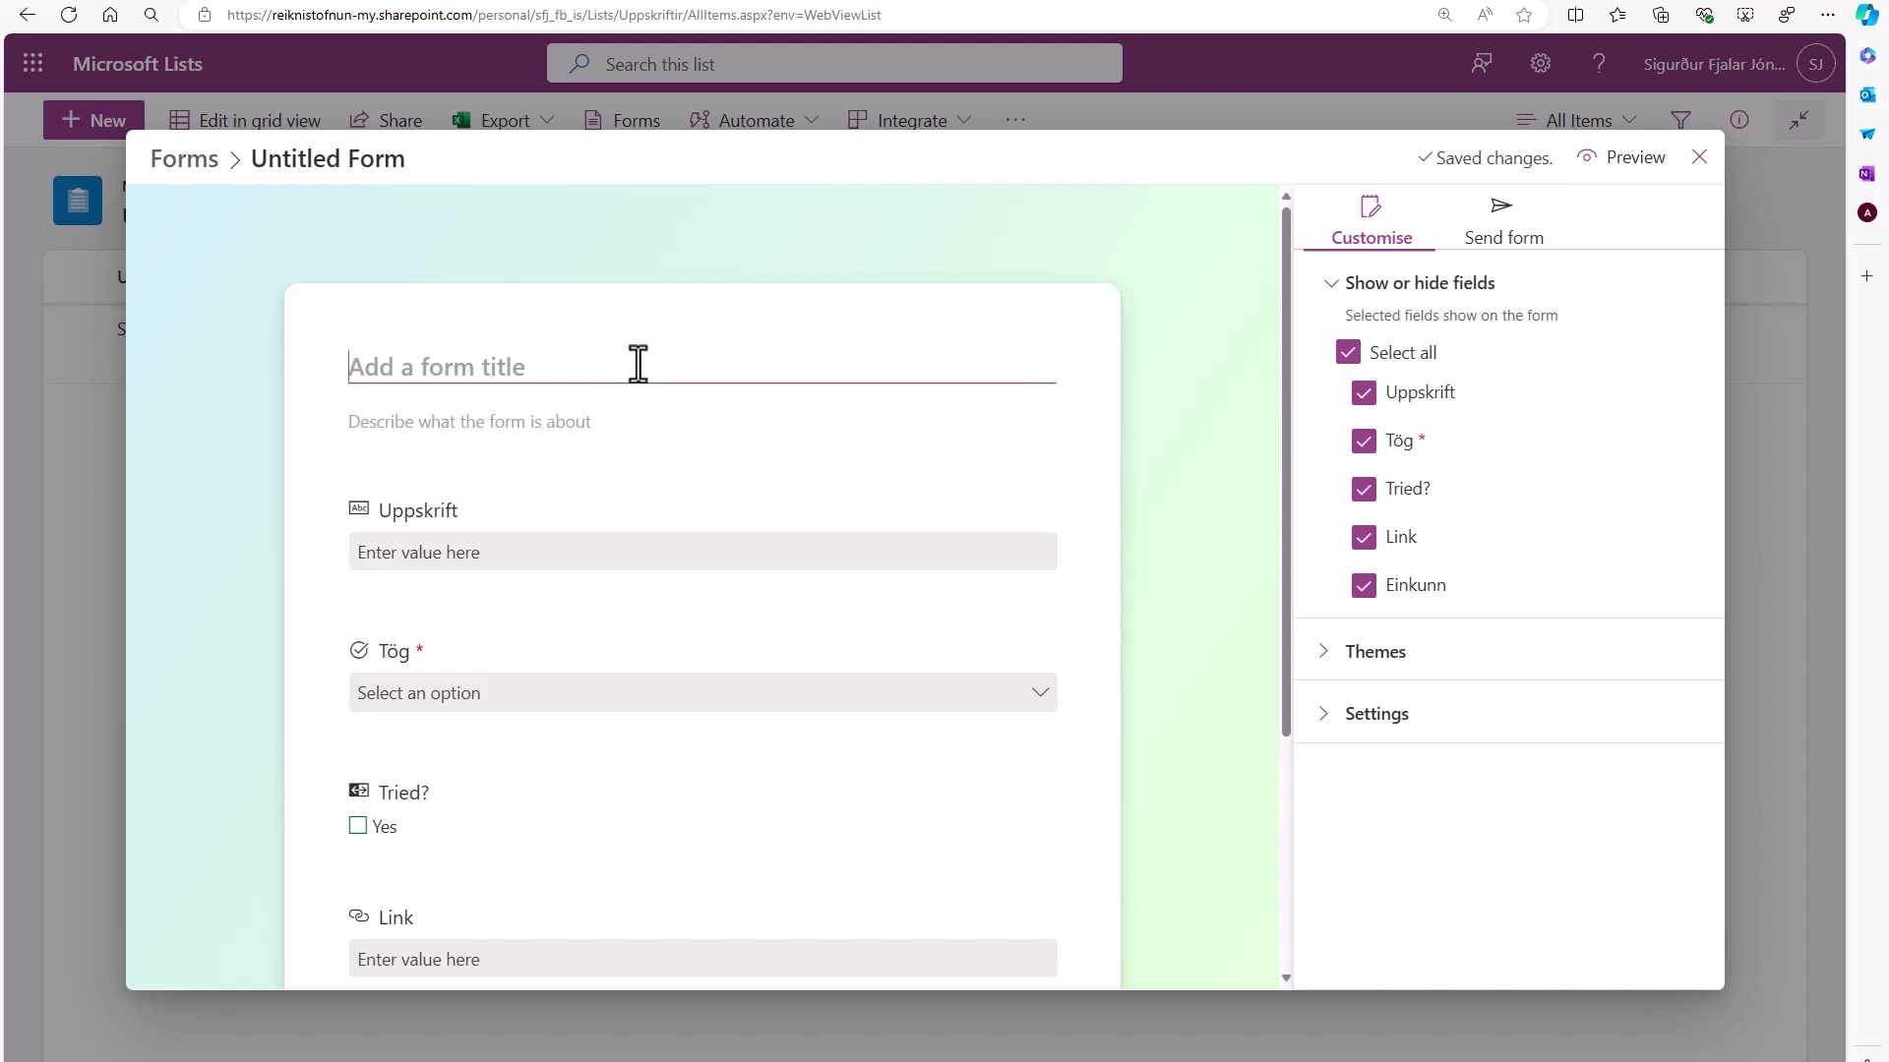
type("Skrá n")
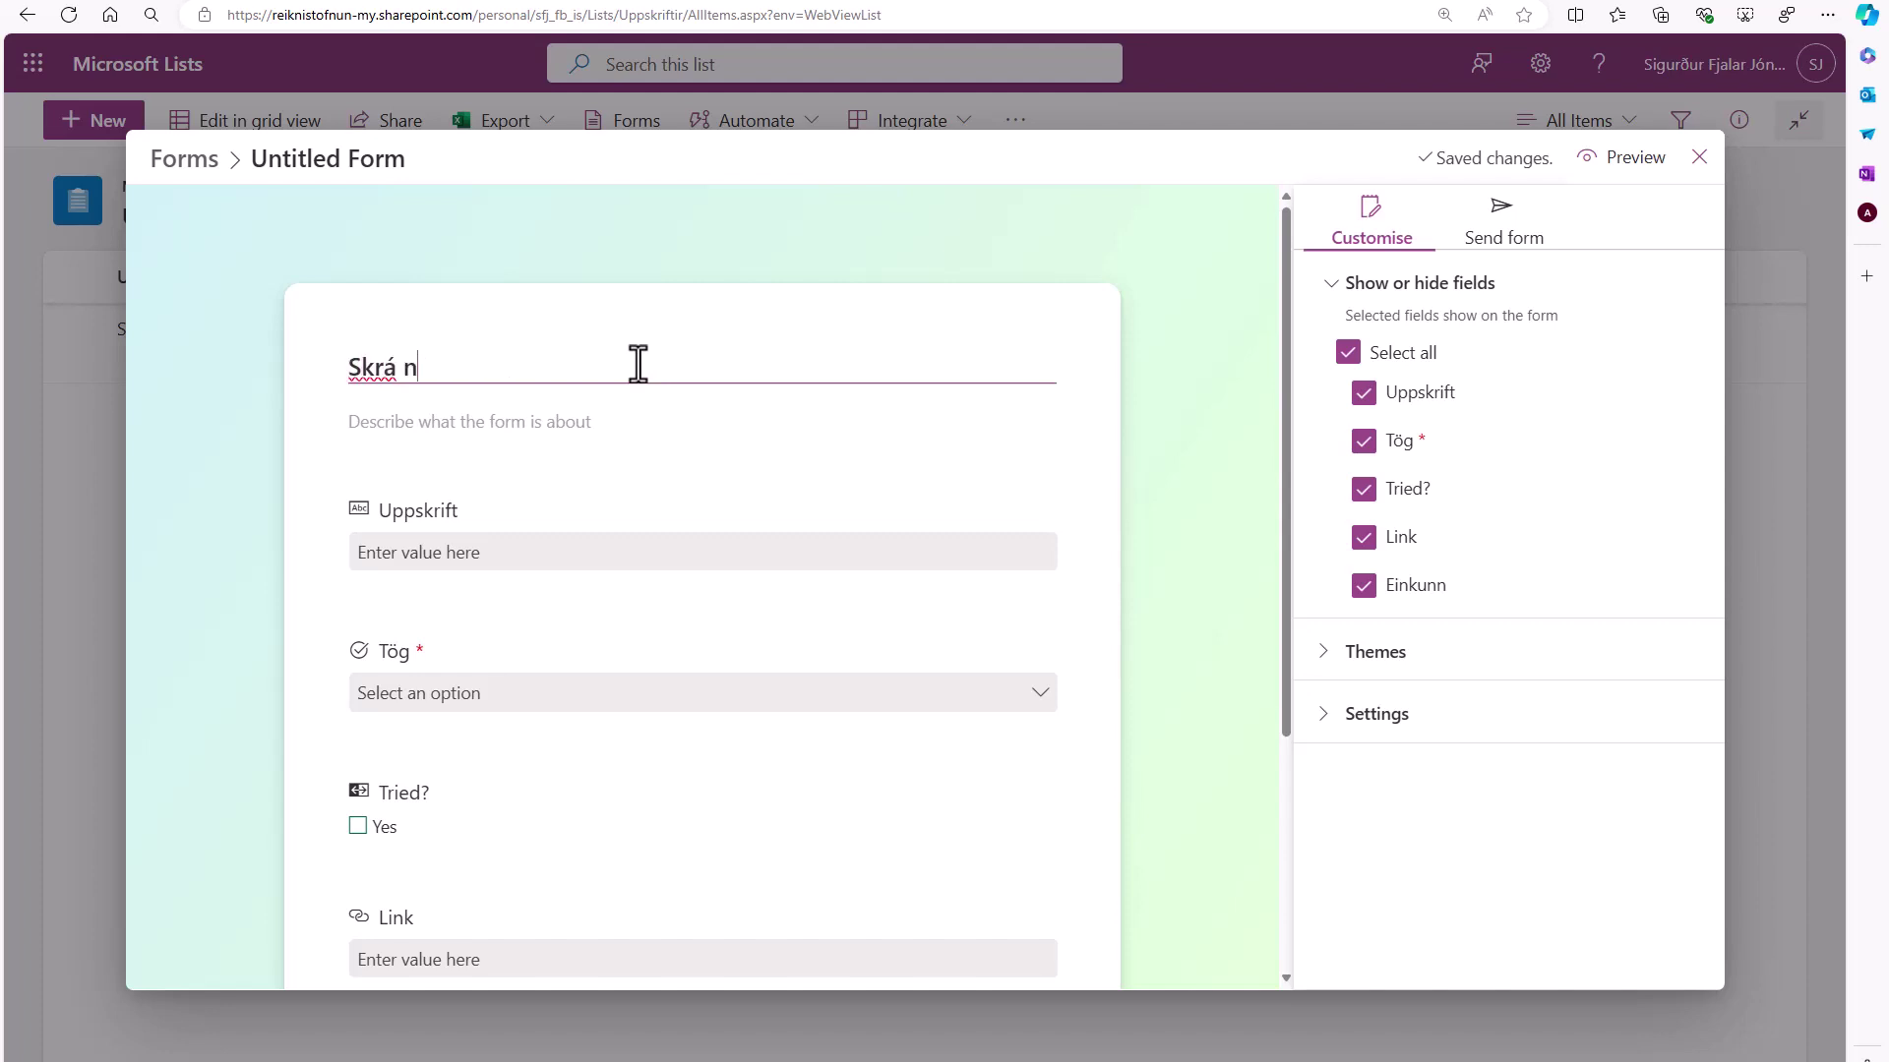
type("ýja uppskrift")
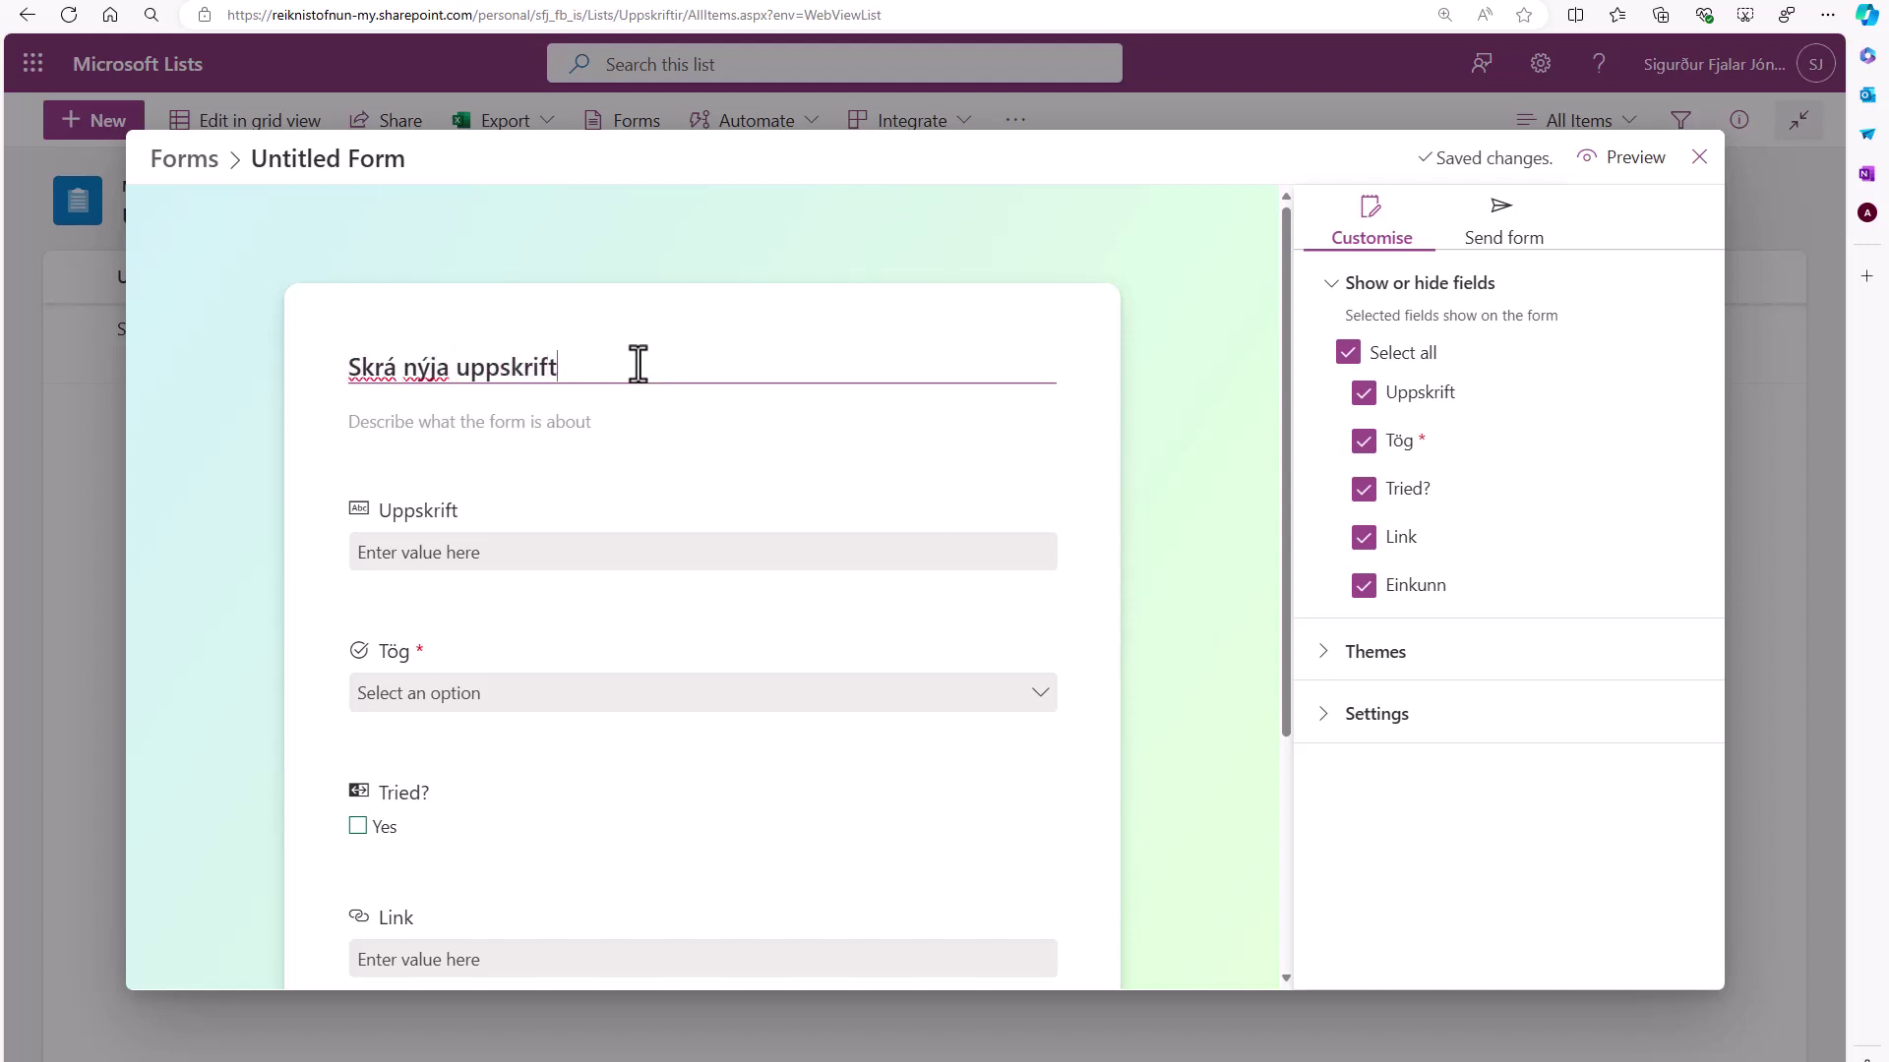
left_click(560, 423)
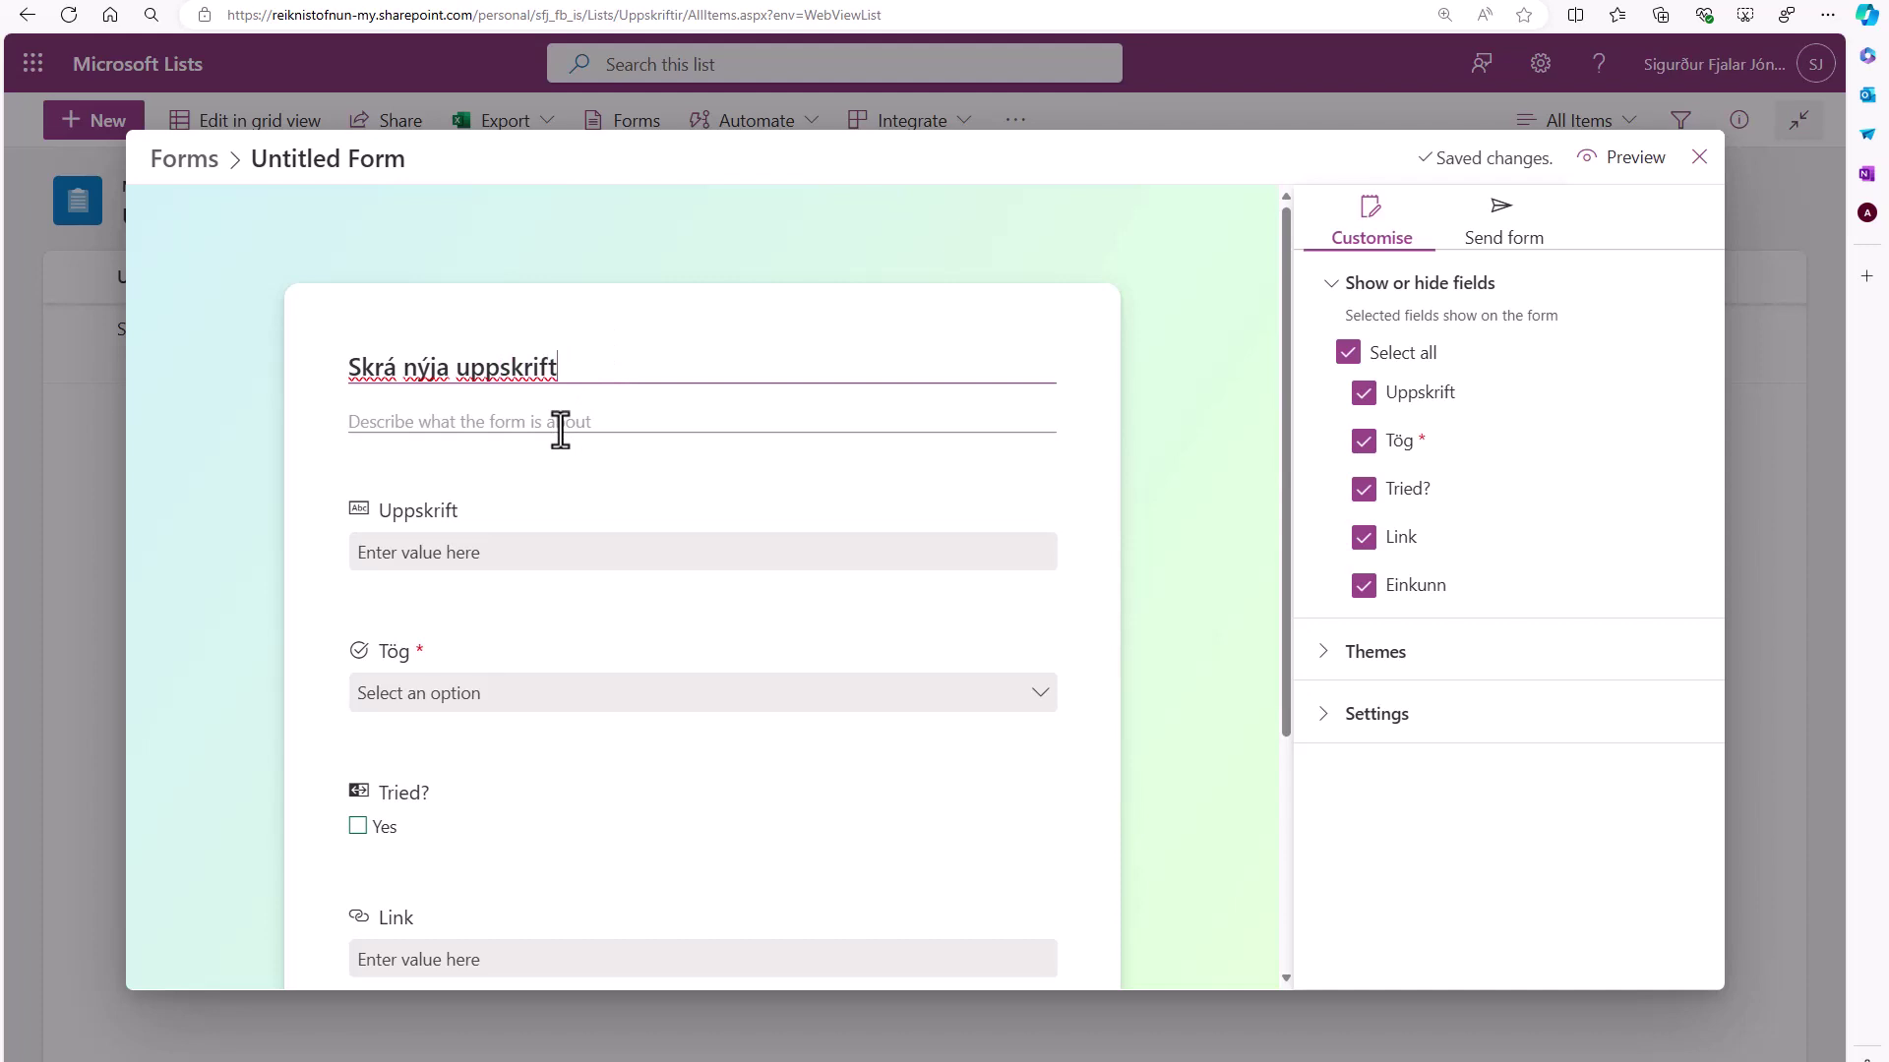
Step: Keep the Uppskrift field shown on the form and move the Link field above Tried?
scroll(866, 571, "down", 1)
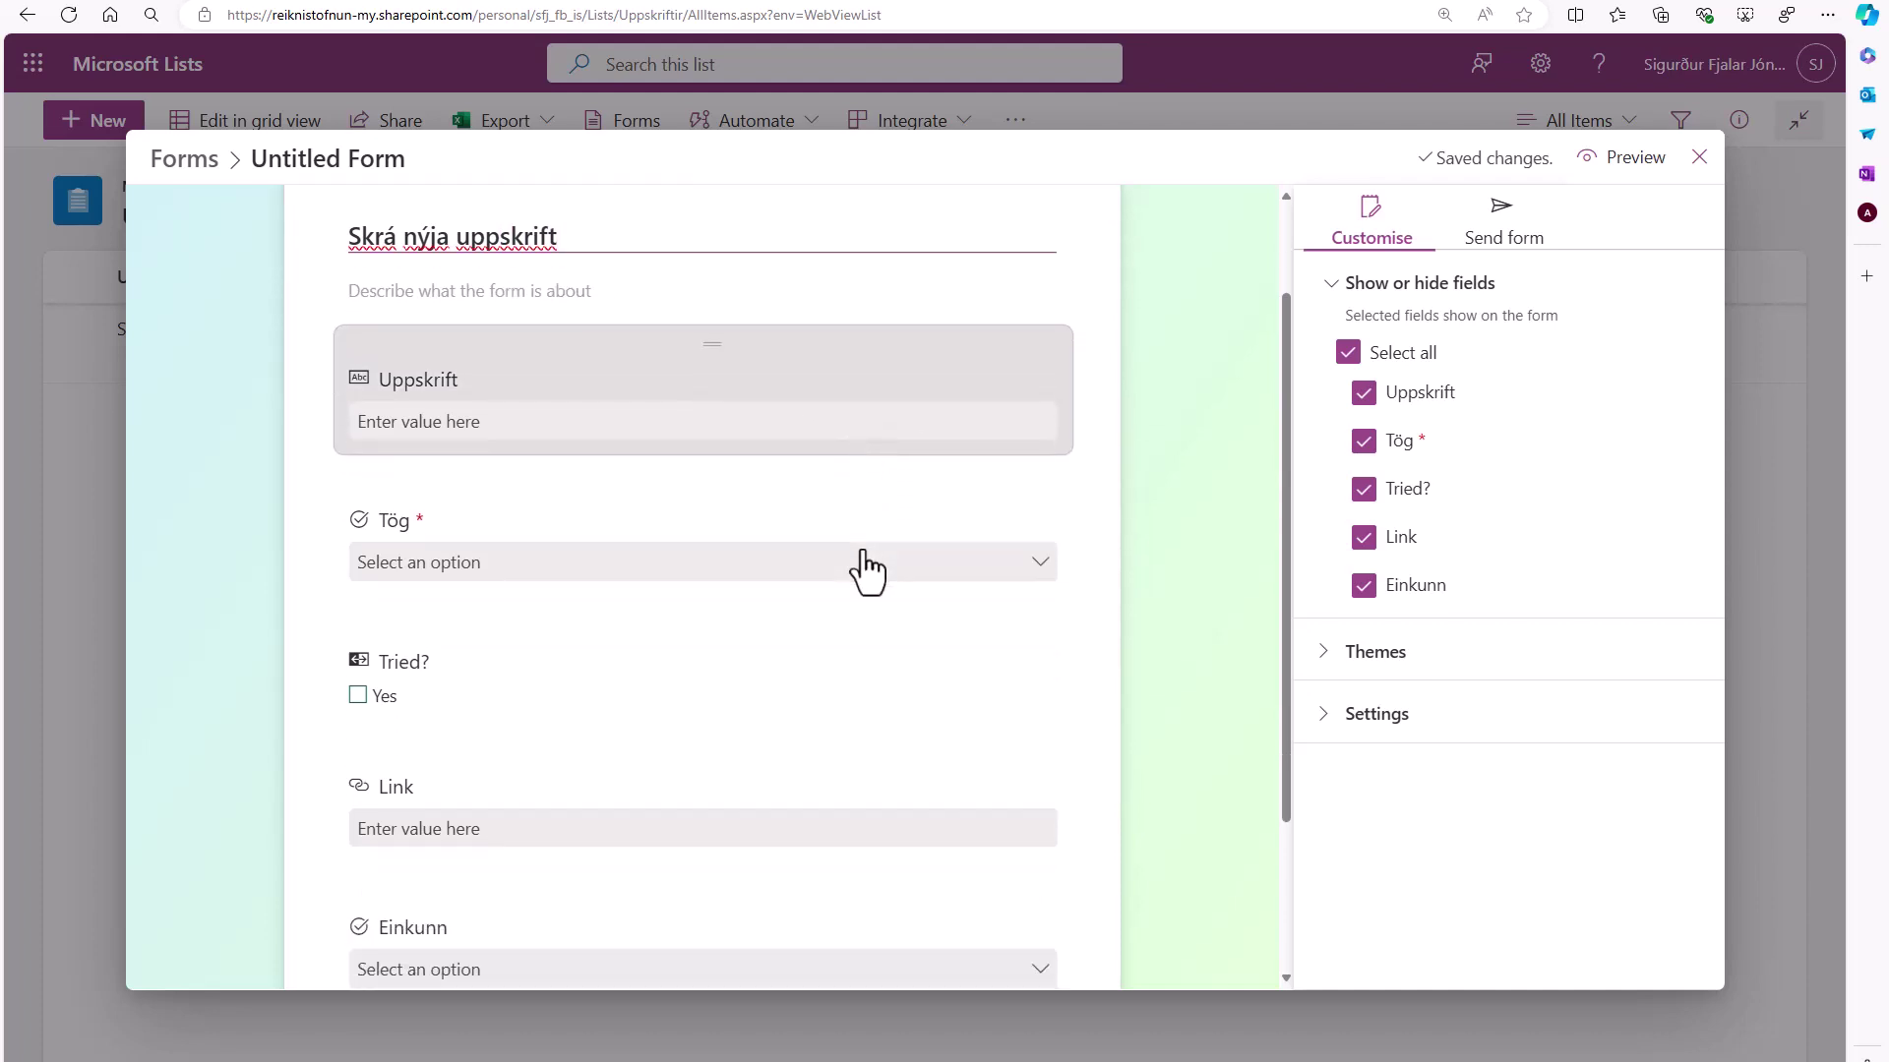
scroll(865, 570, "down", 1)
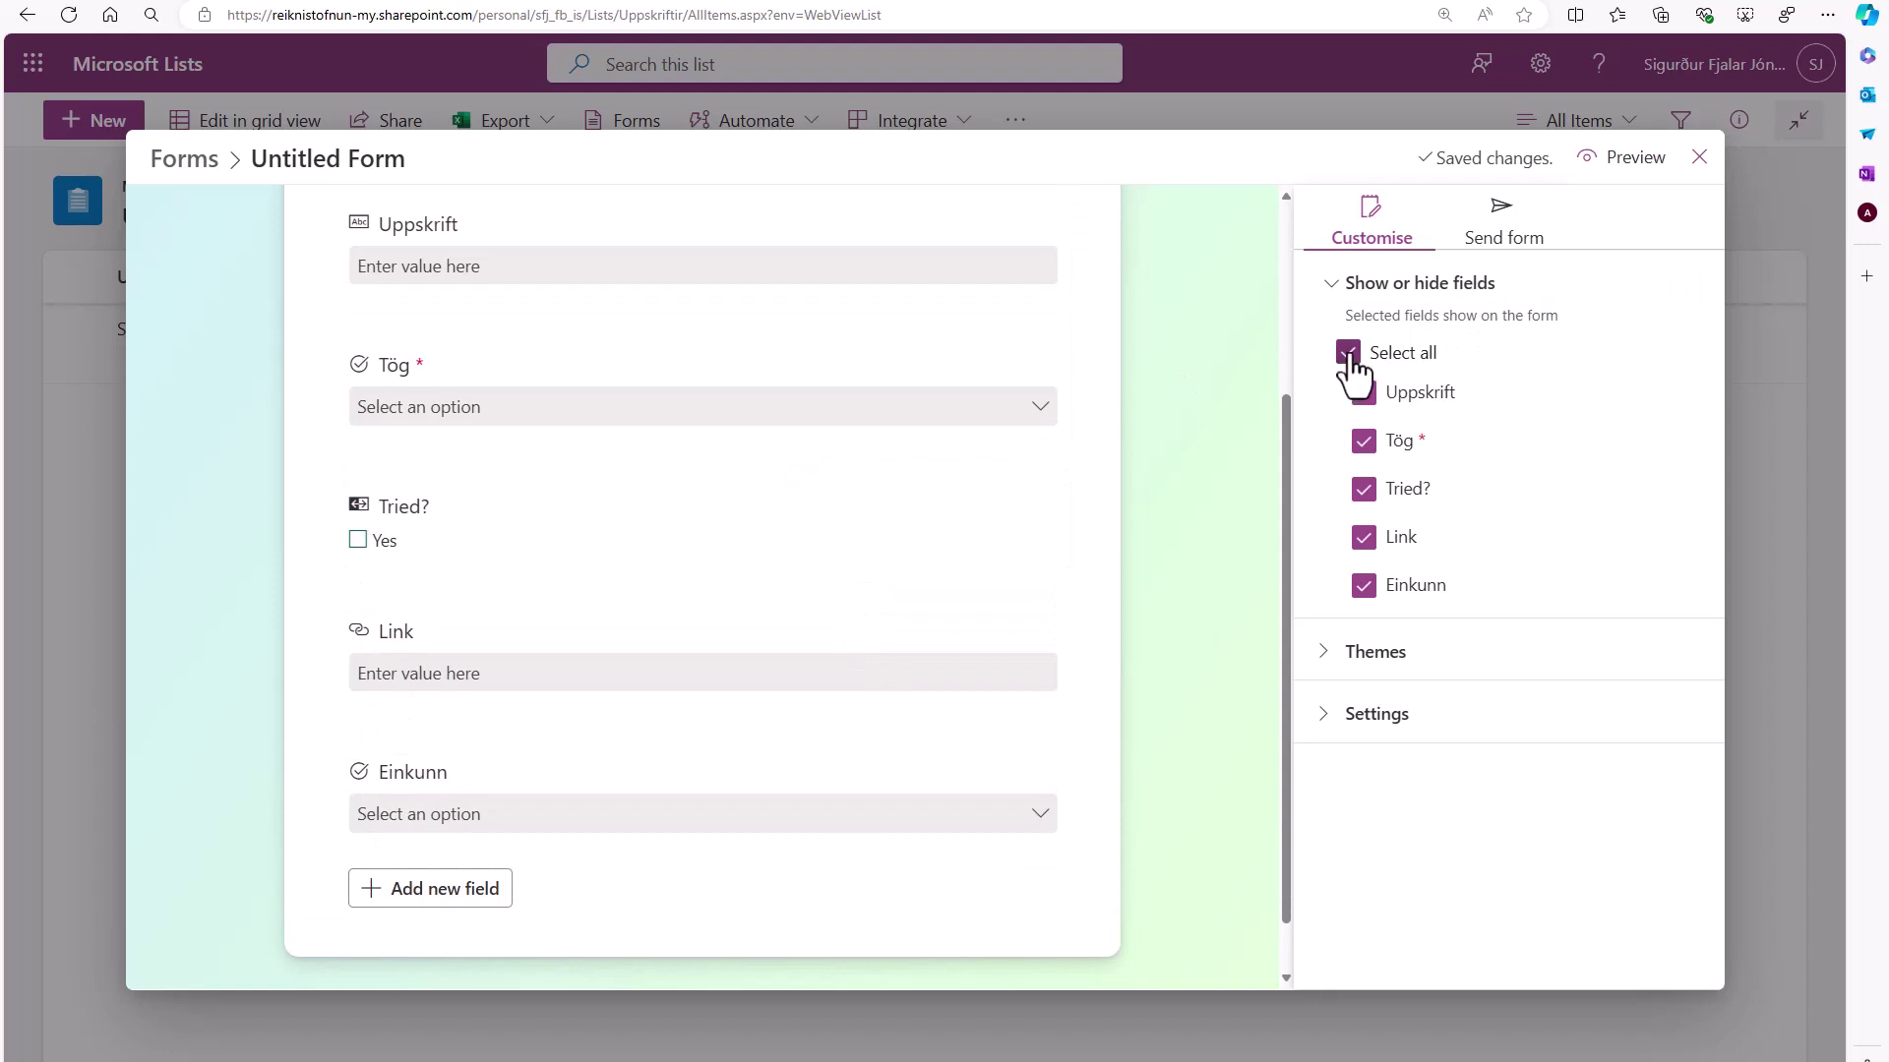
left_click(1363, 395)
left_click(1364, 396)
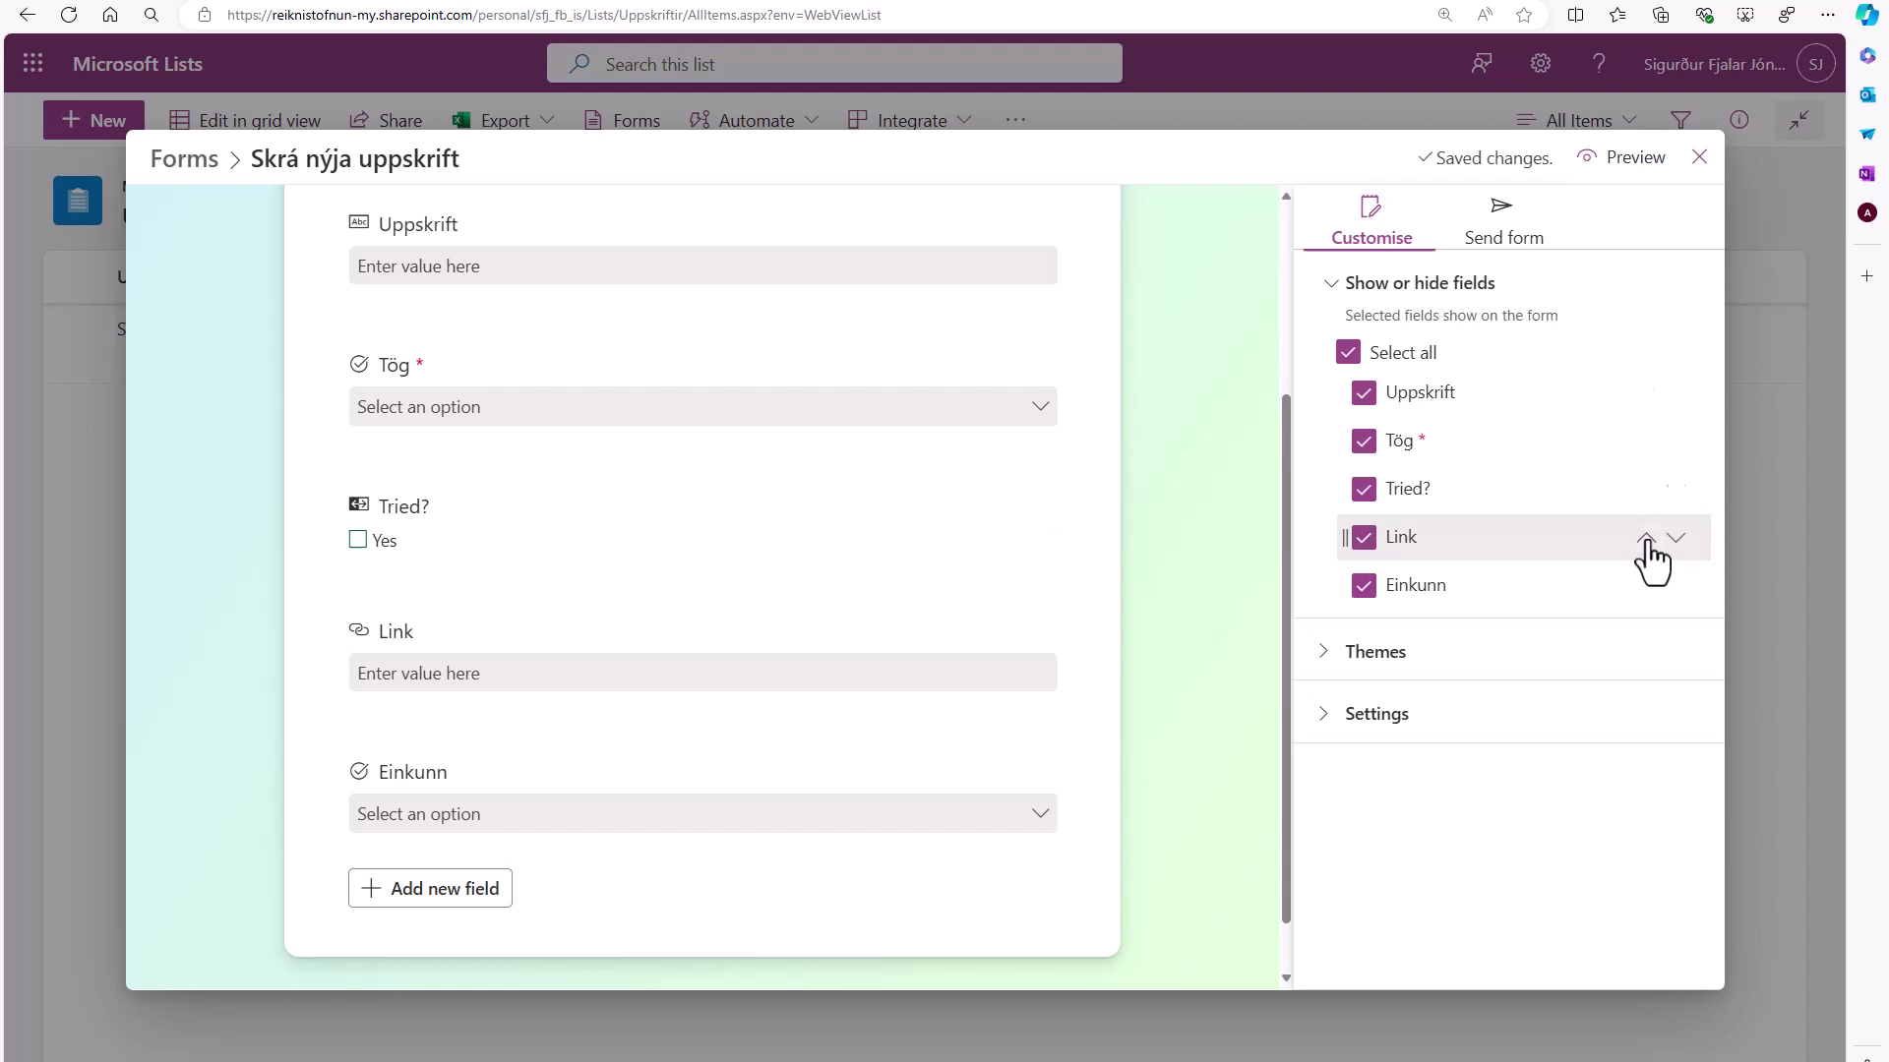
left_click(1644, 539)
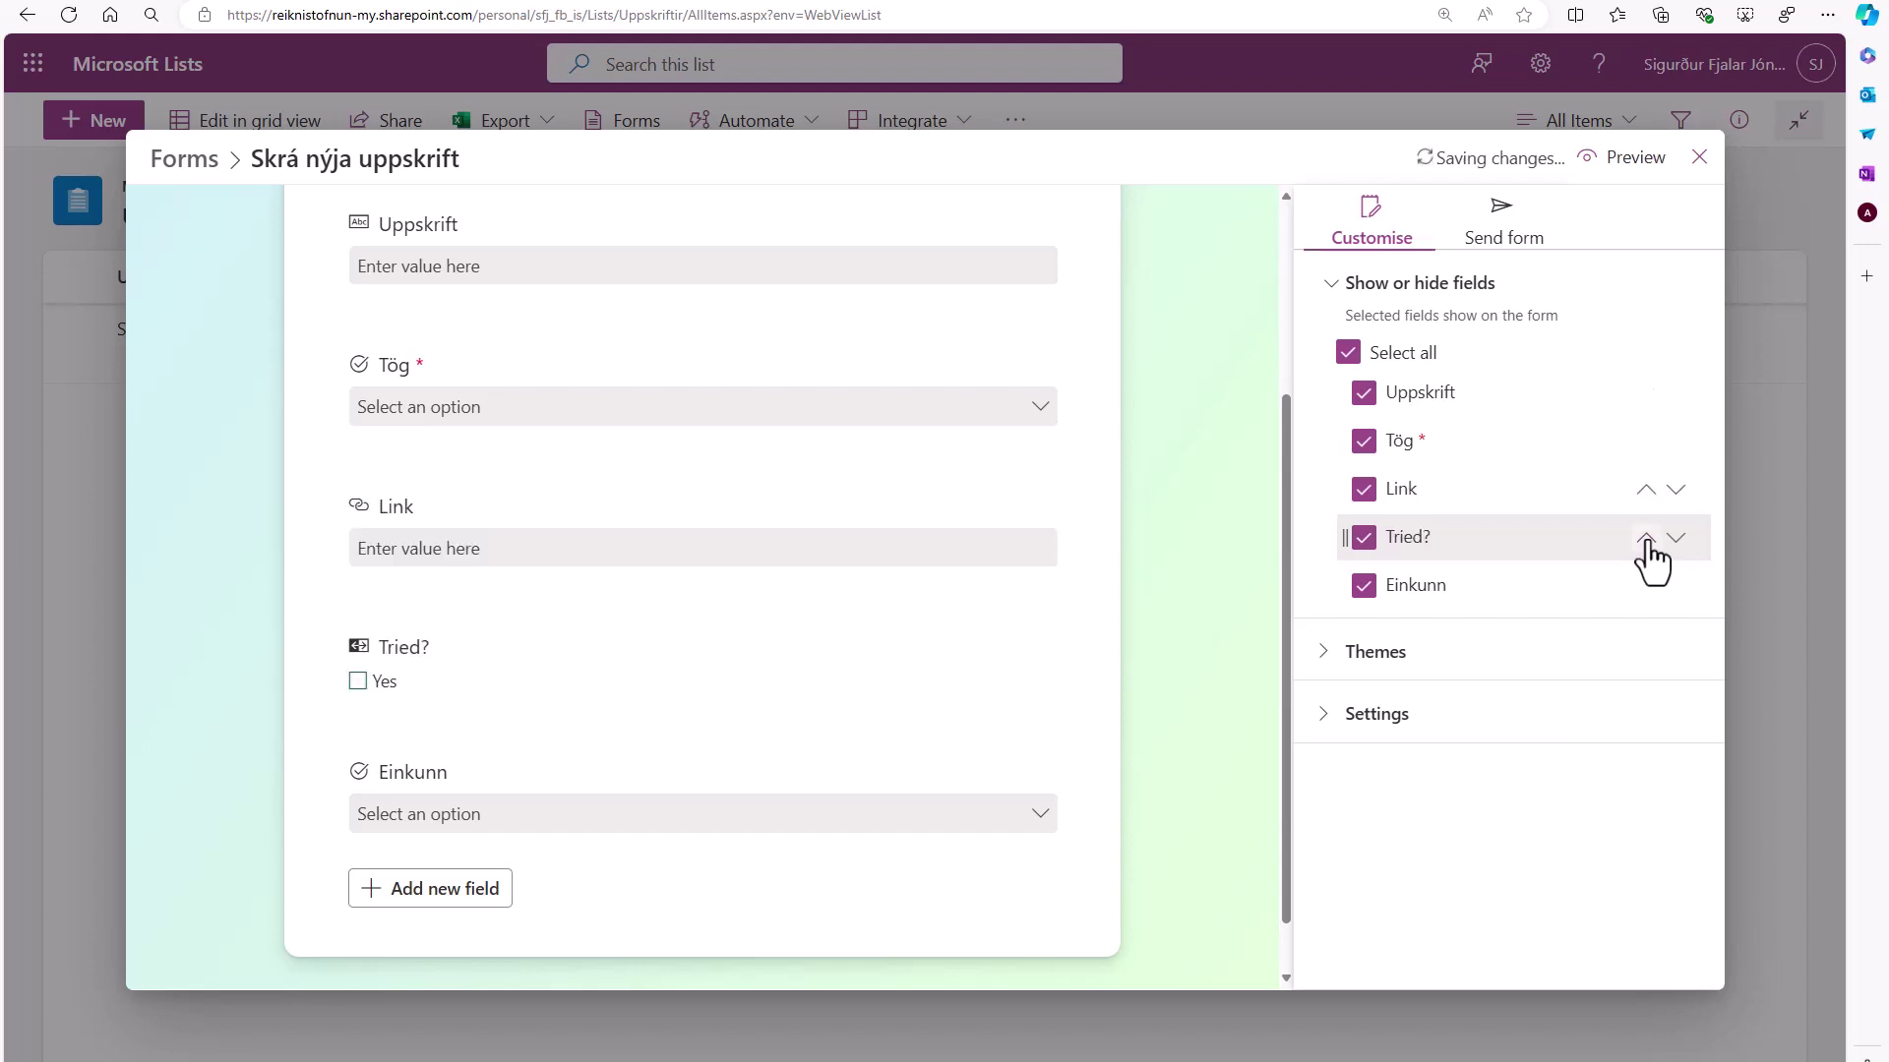
Step: Apply the light blue-to-purple gradient theme with the blue button to the form
left_click(1328, 661)
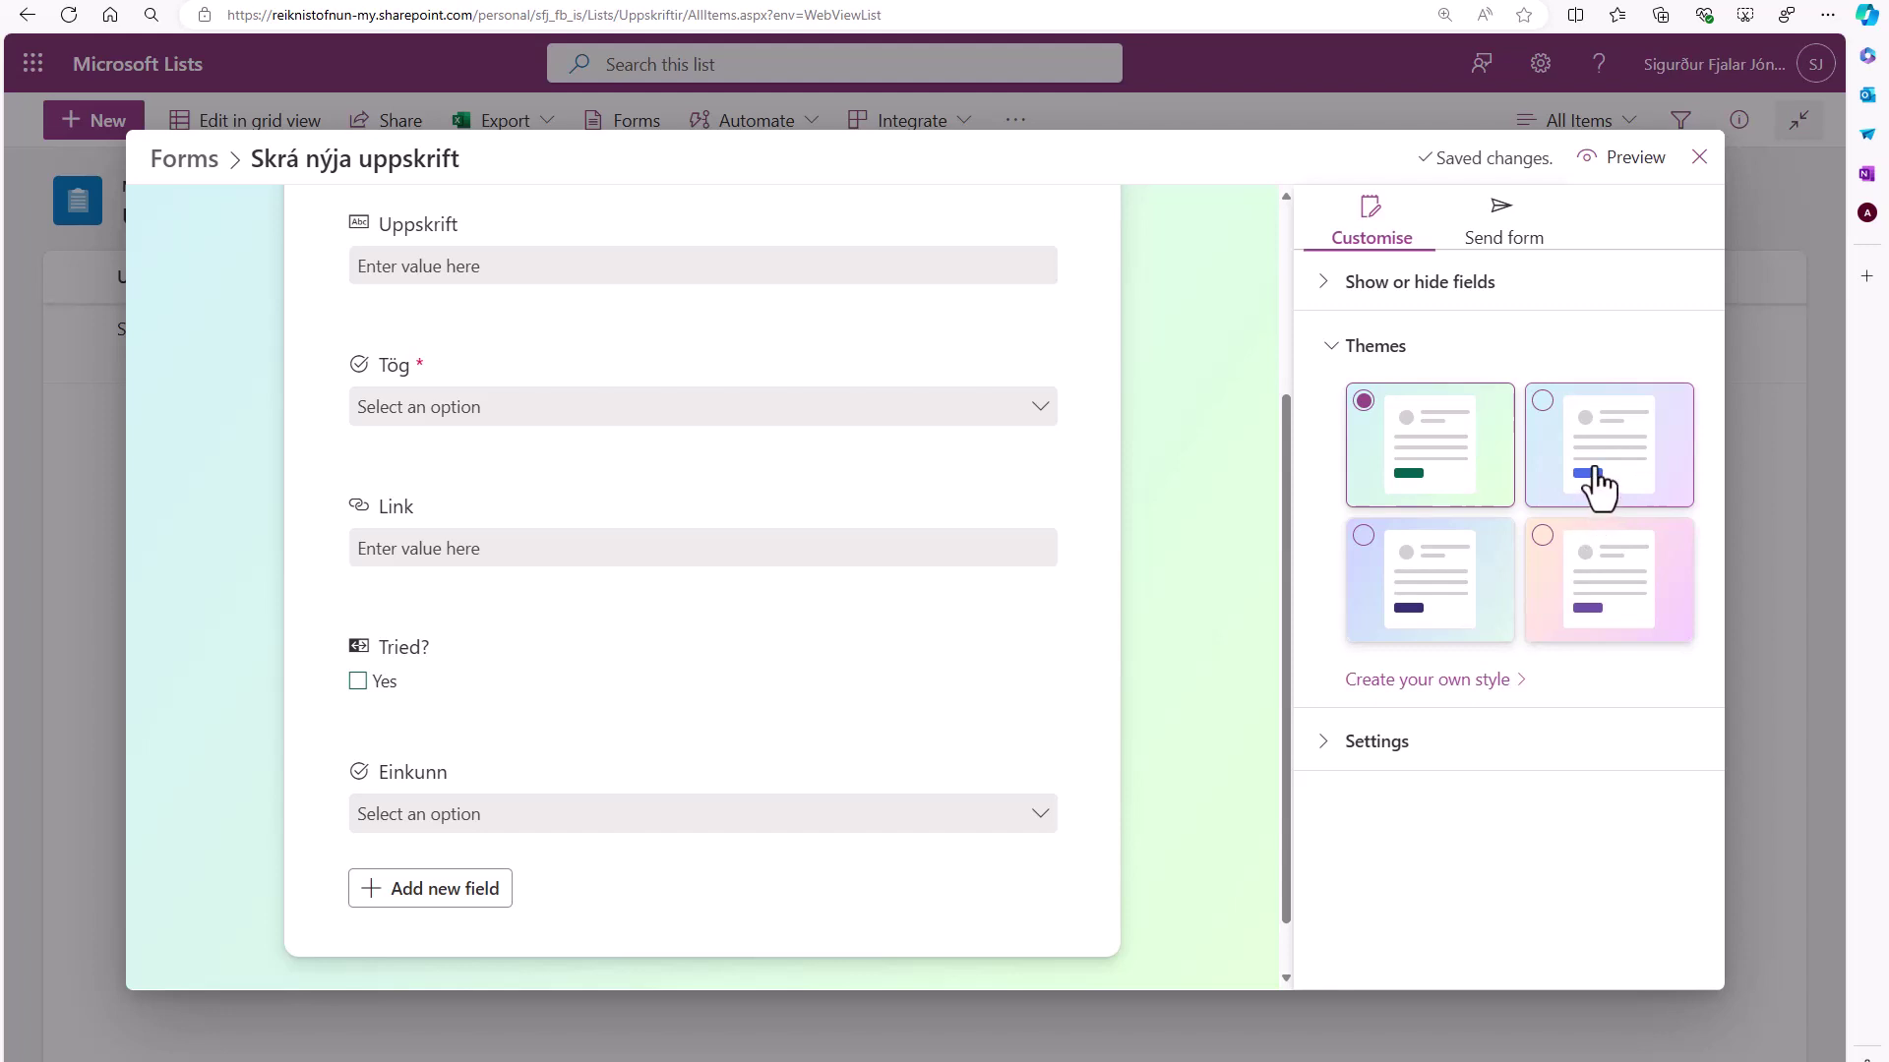
left_click(1598, 486)
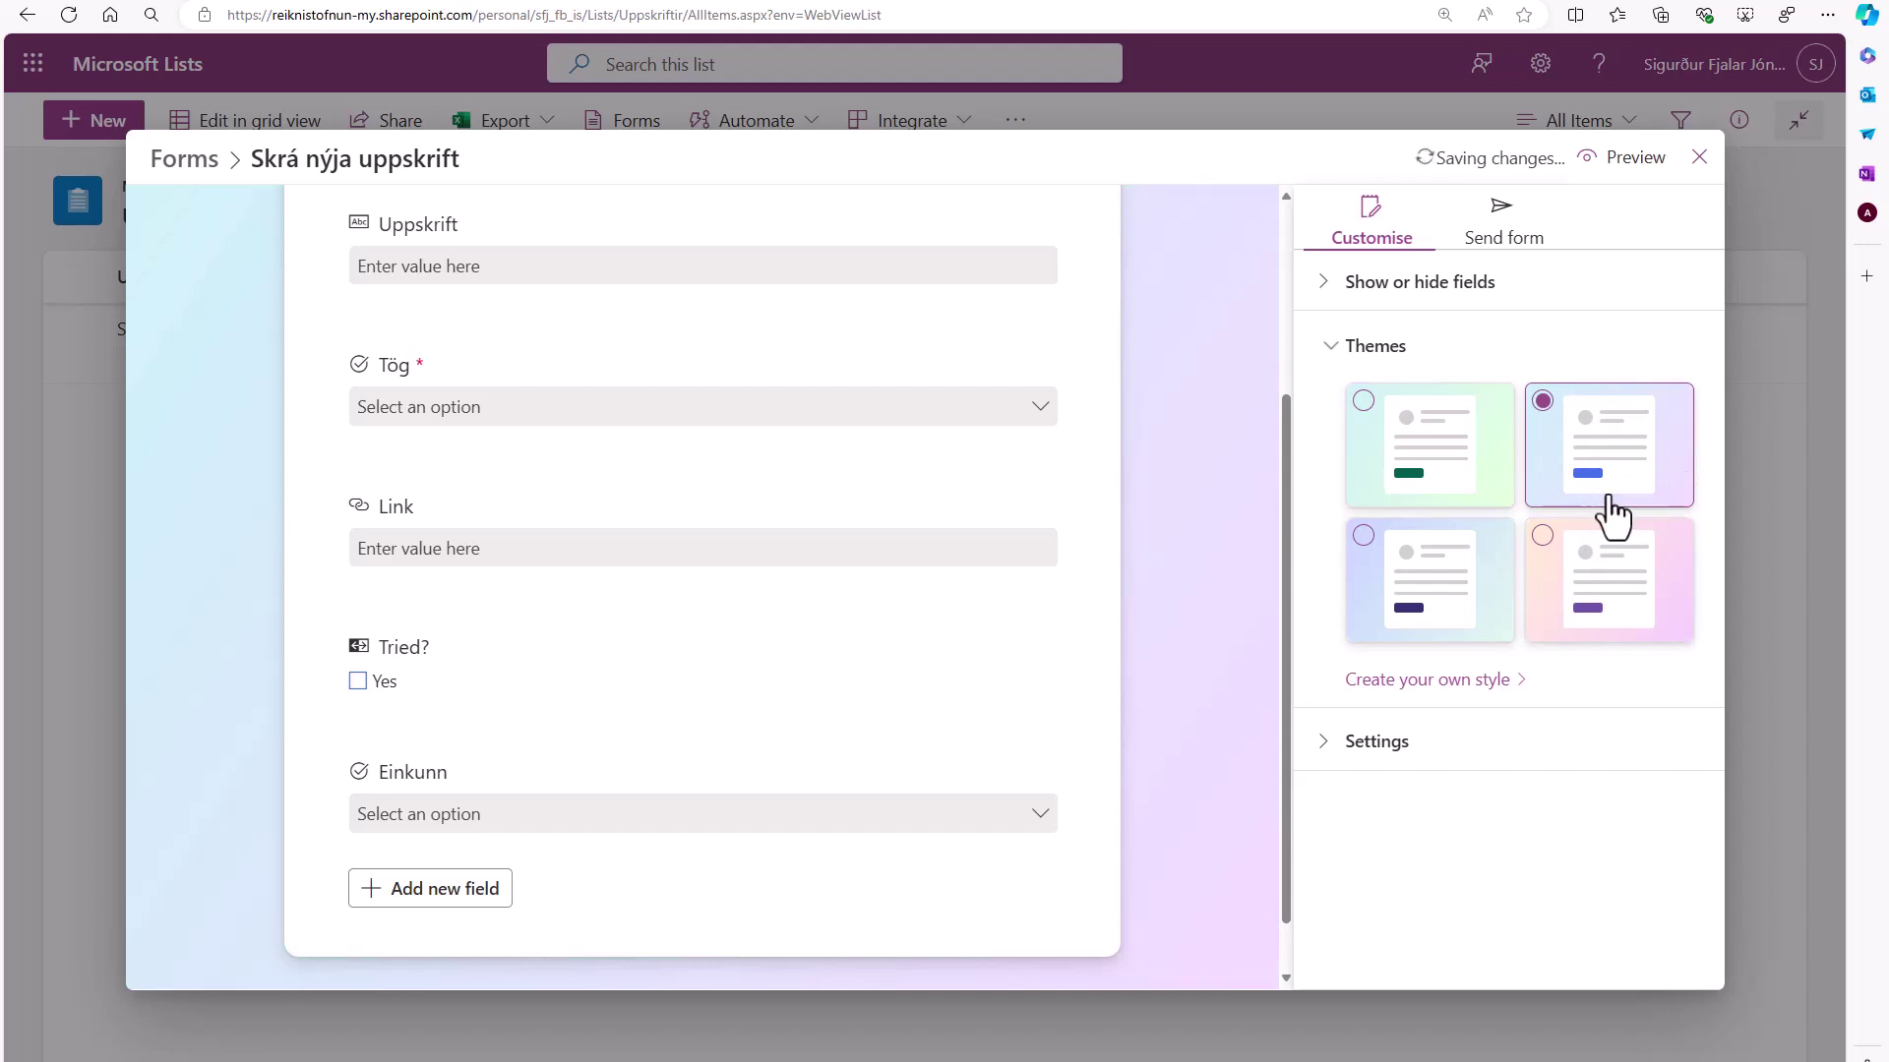
left_click(1494, 683)
left_click(1367, 285)
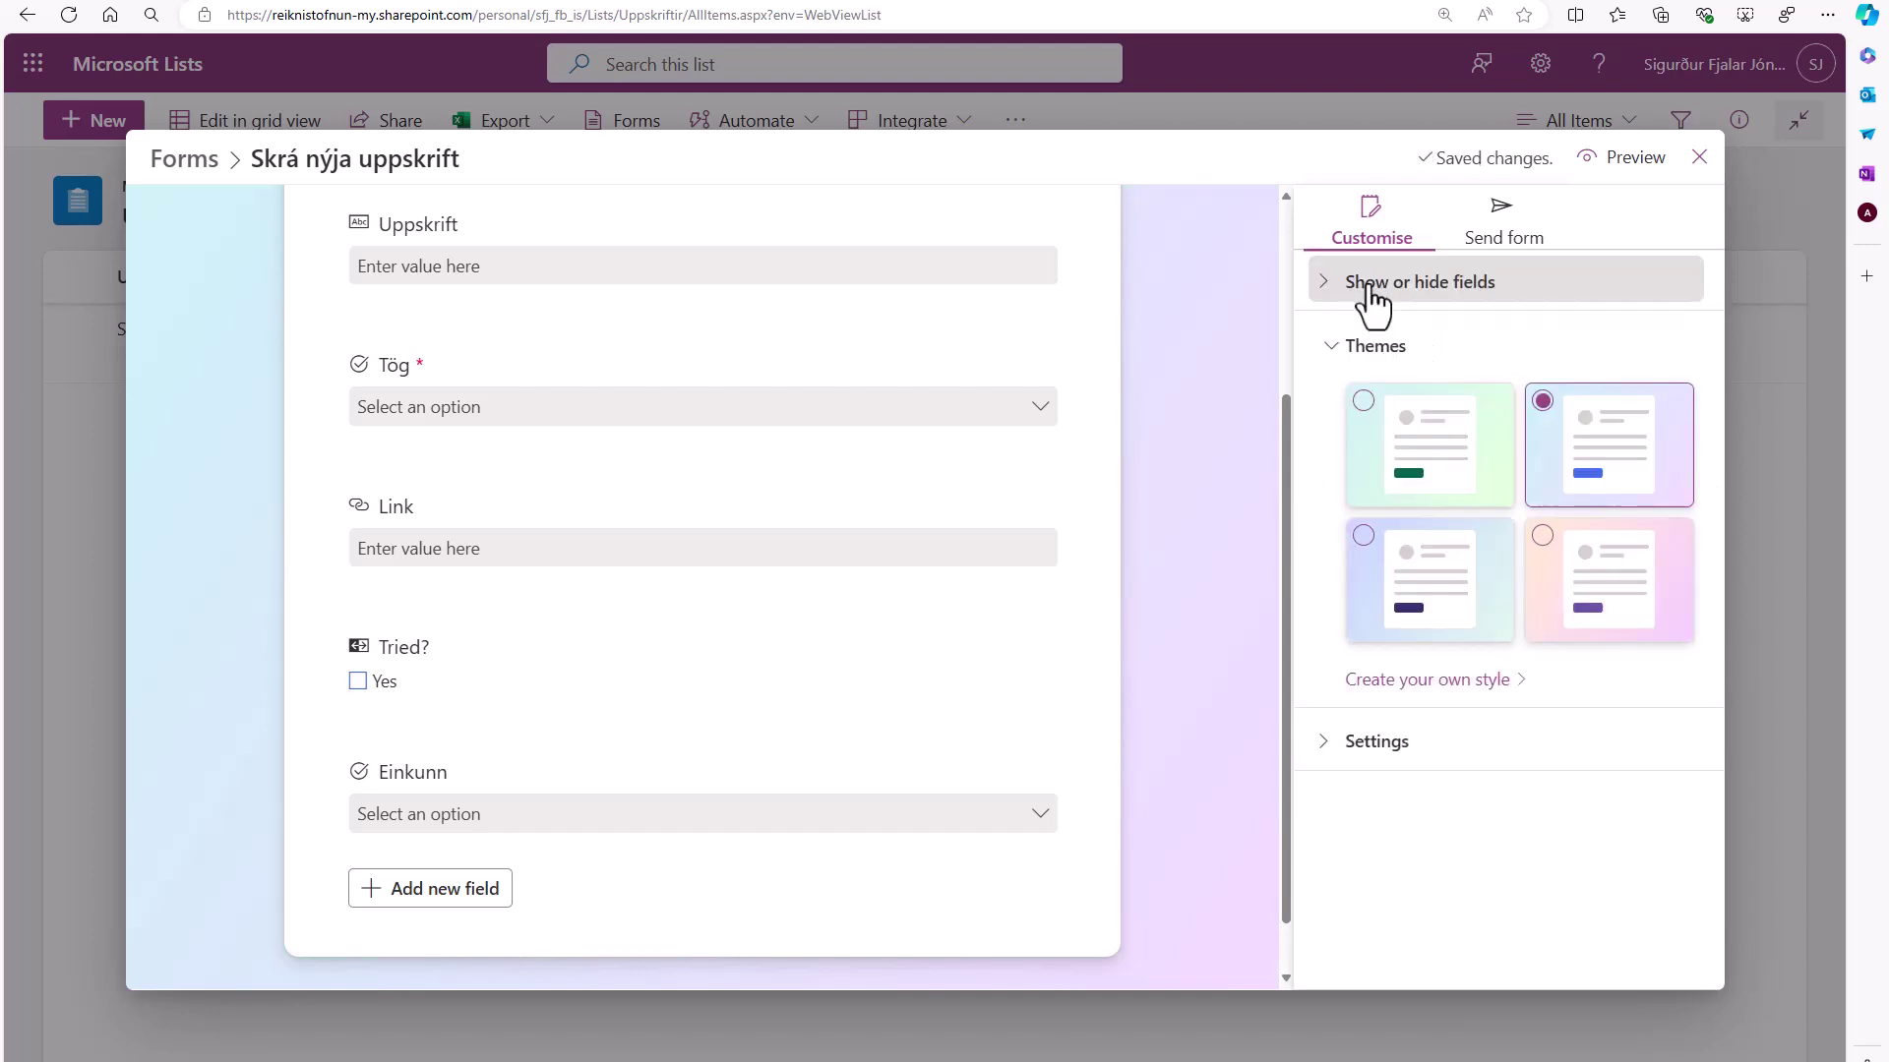
Step: Replace the form's confirmation message with "Takk fyrir þessa frábæru uppskrift"
left_click(1377, 746)
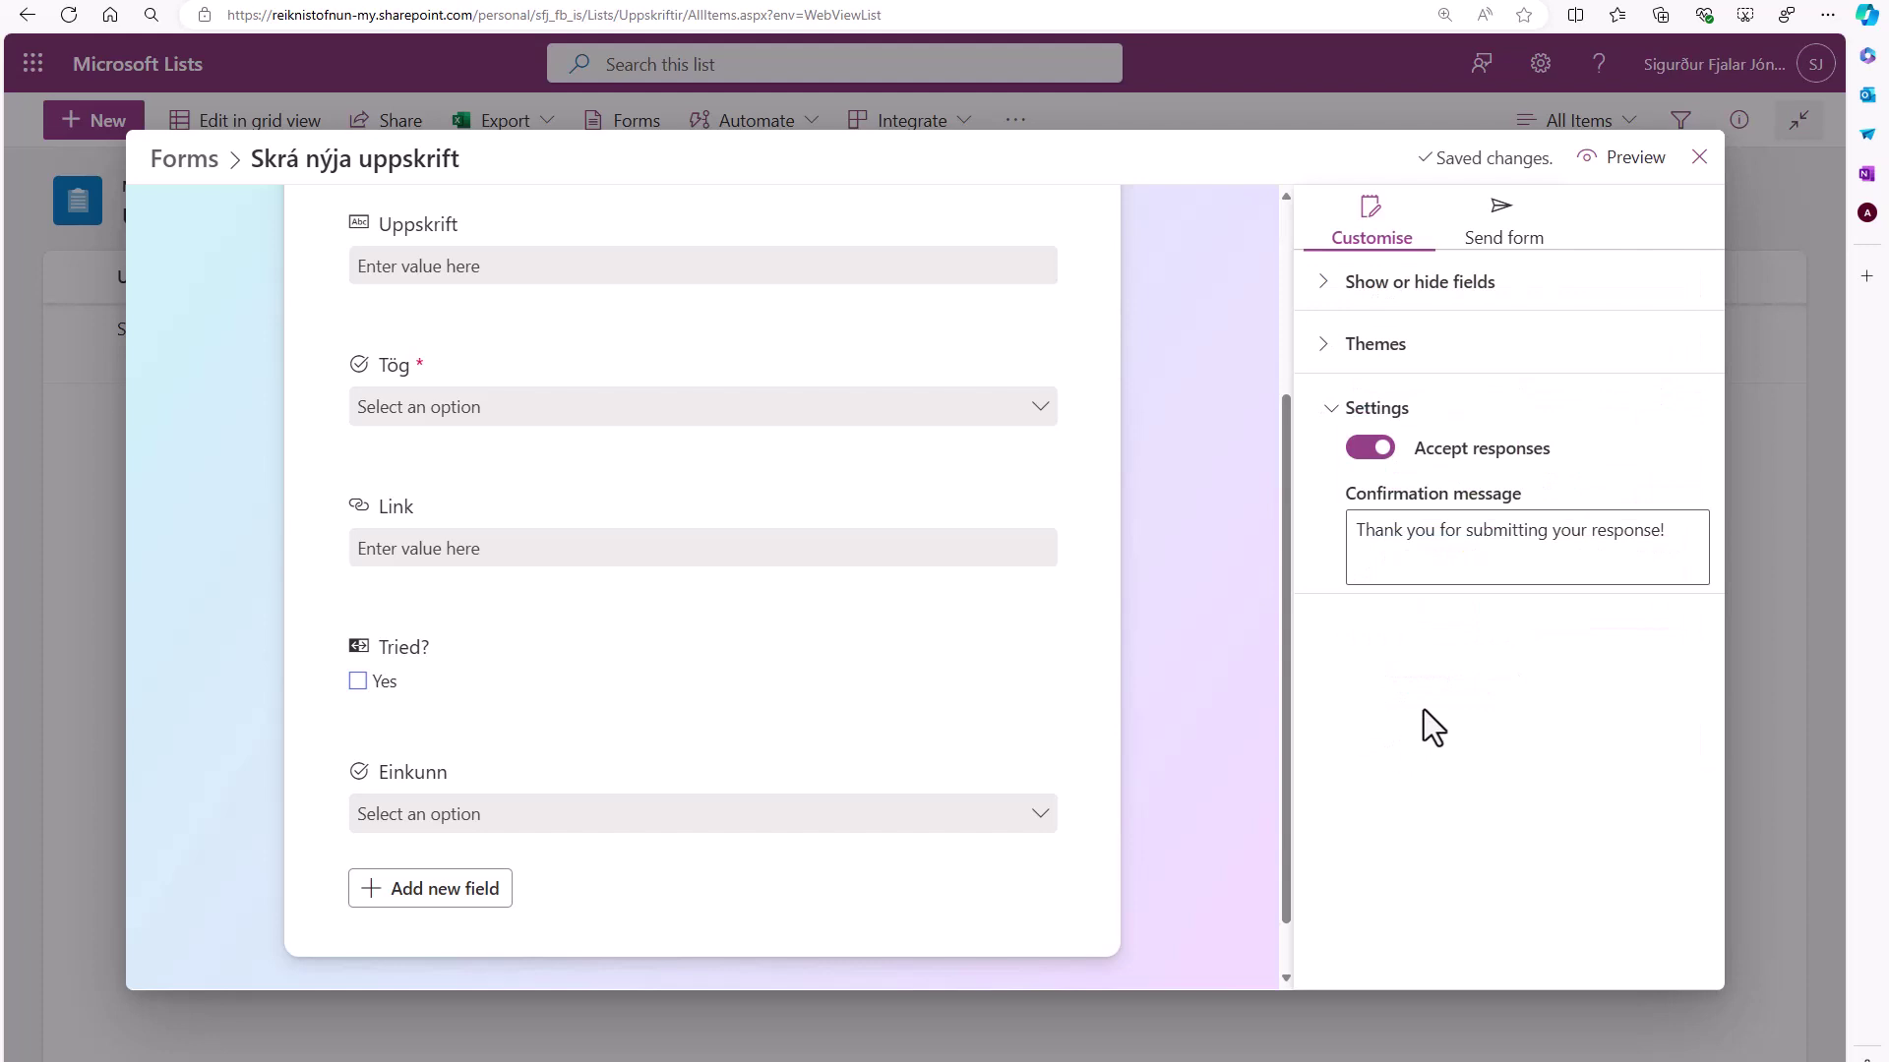
left_click(1483, 536)
left_click_drag(1678, 531, 1343, 531)
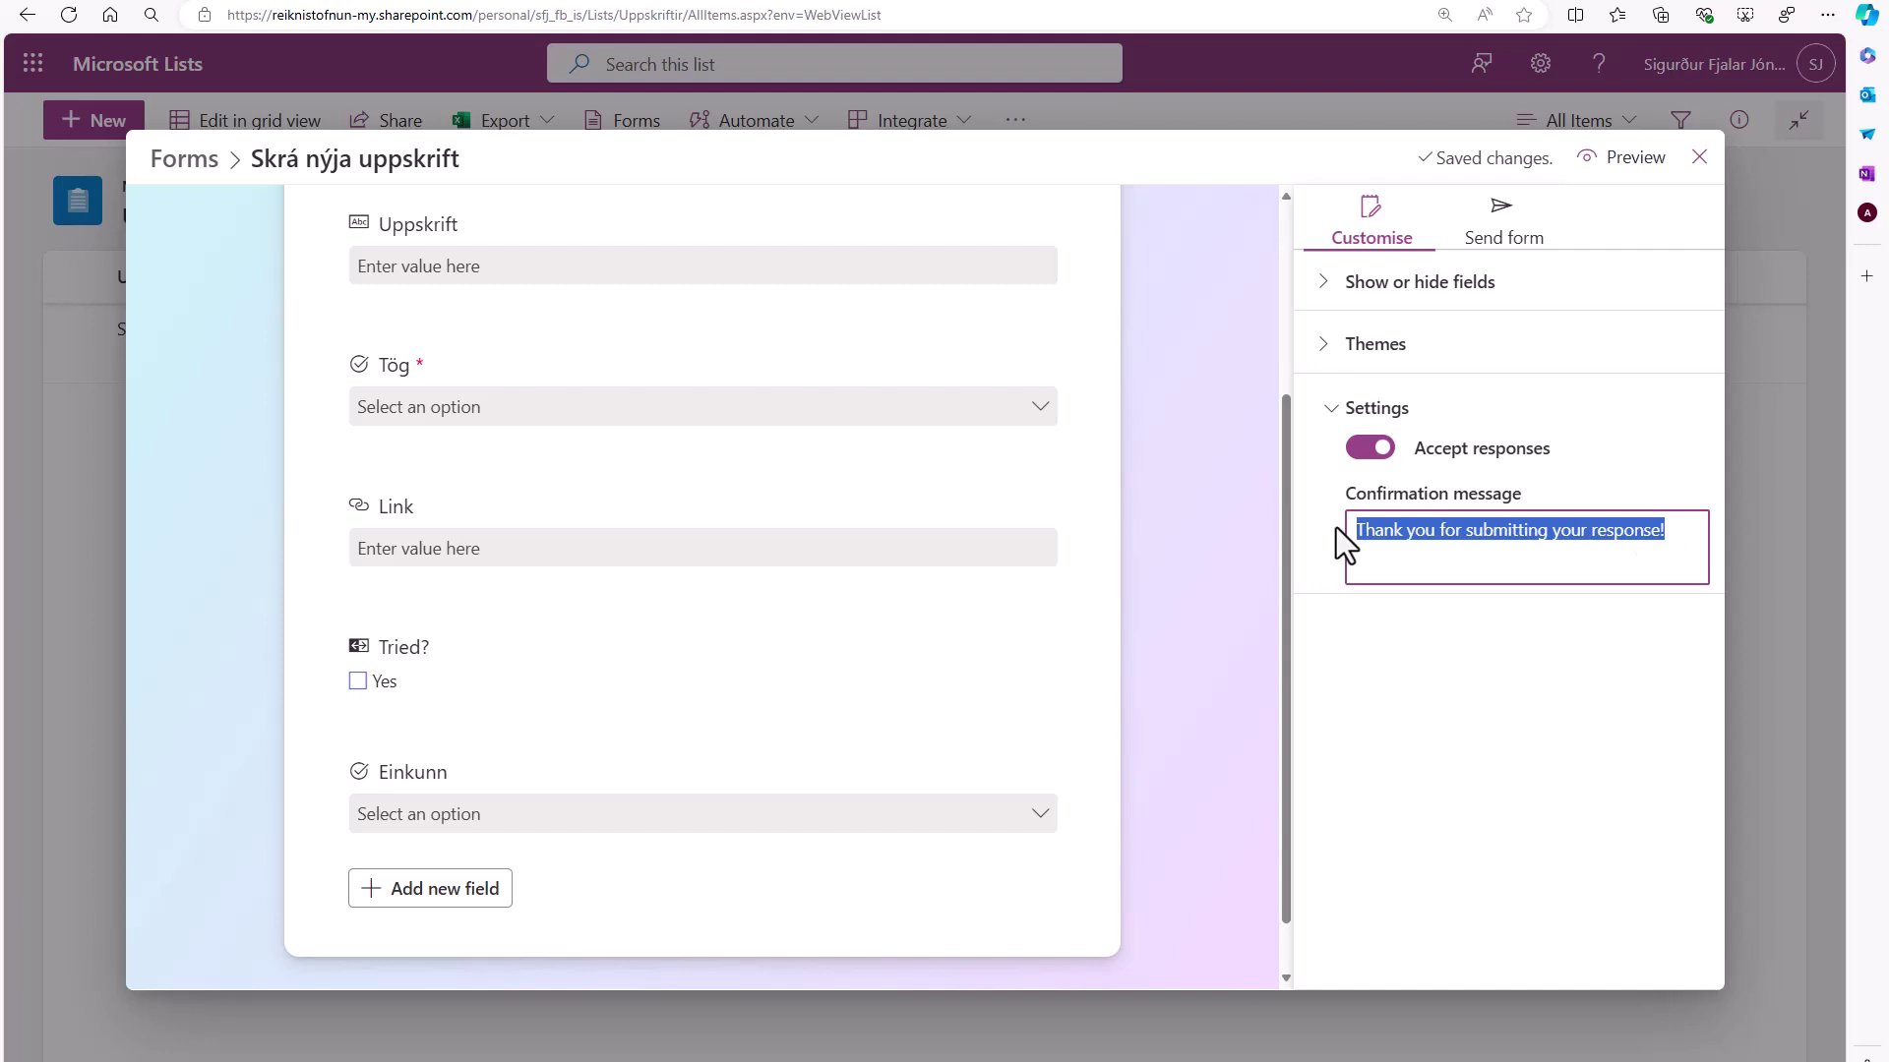
type("Takk fyrir ")
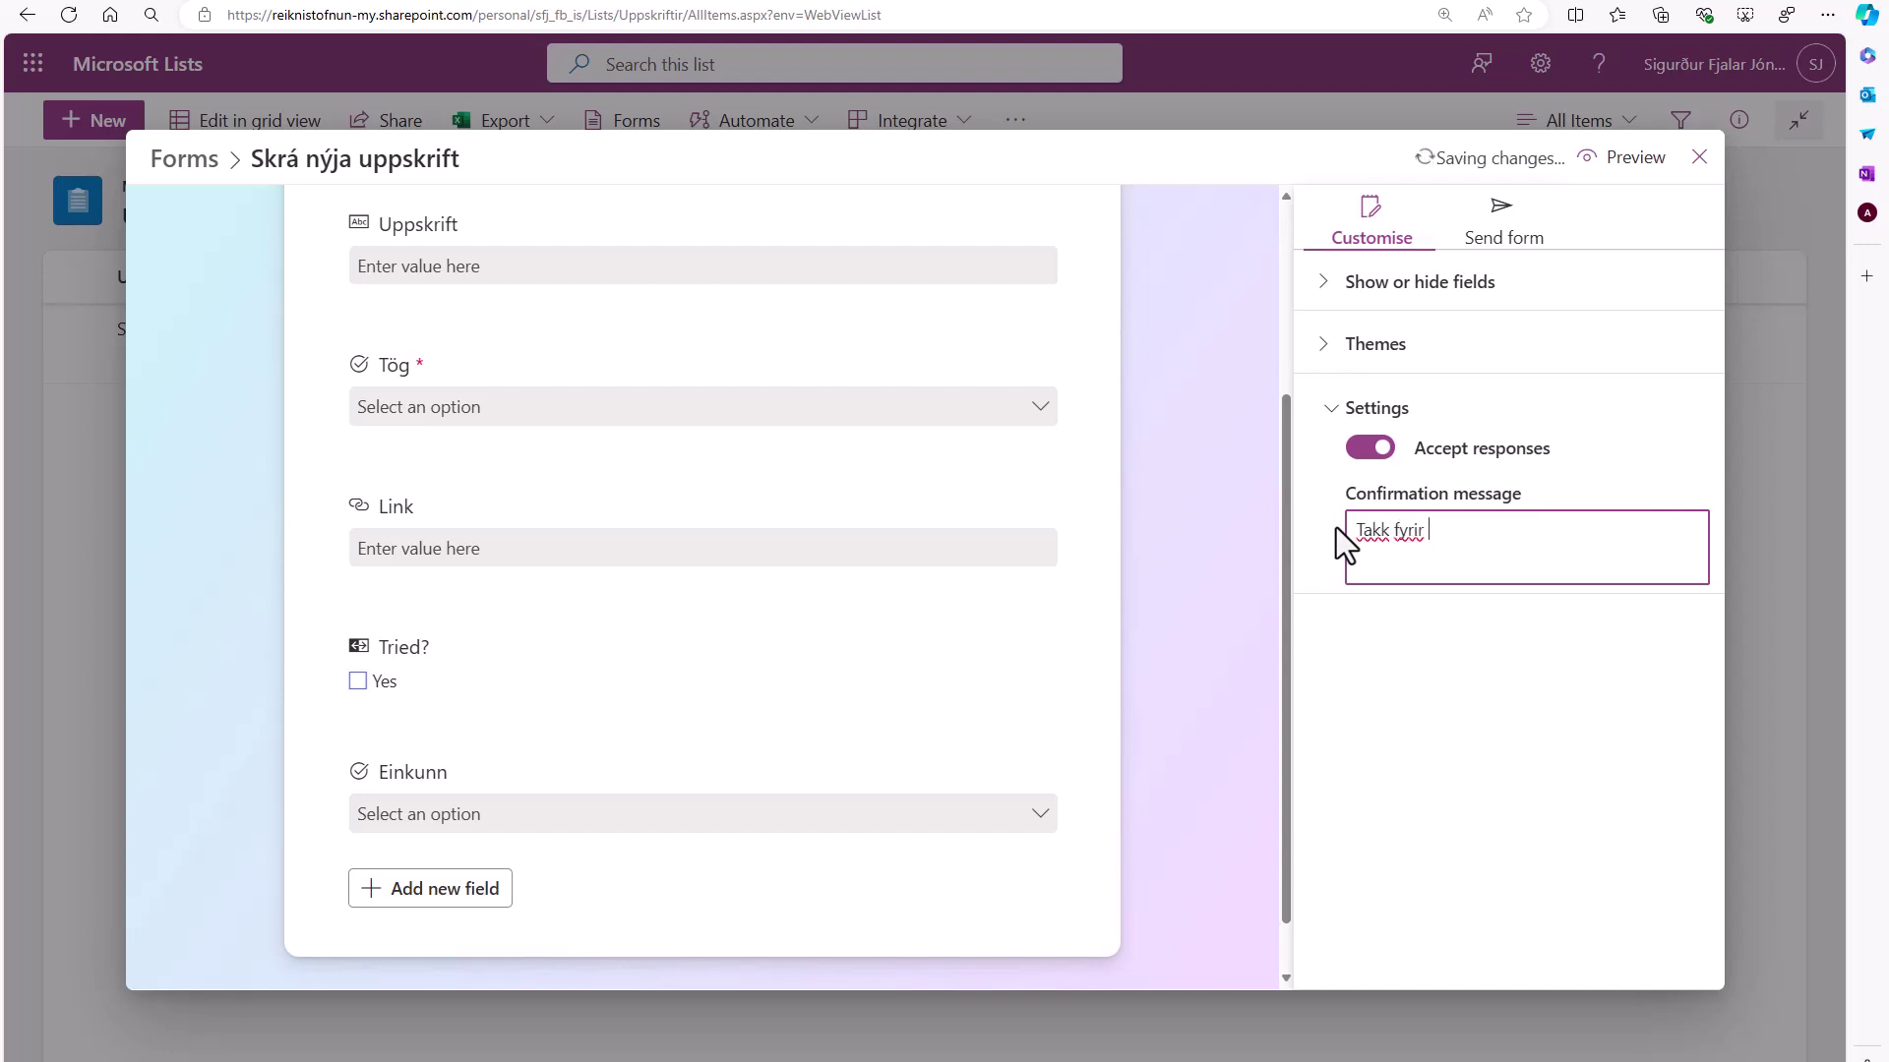
type("þessa frábæru uppskrift")
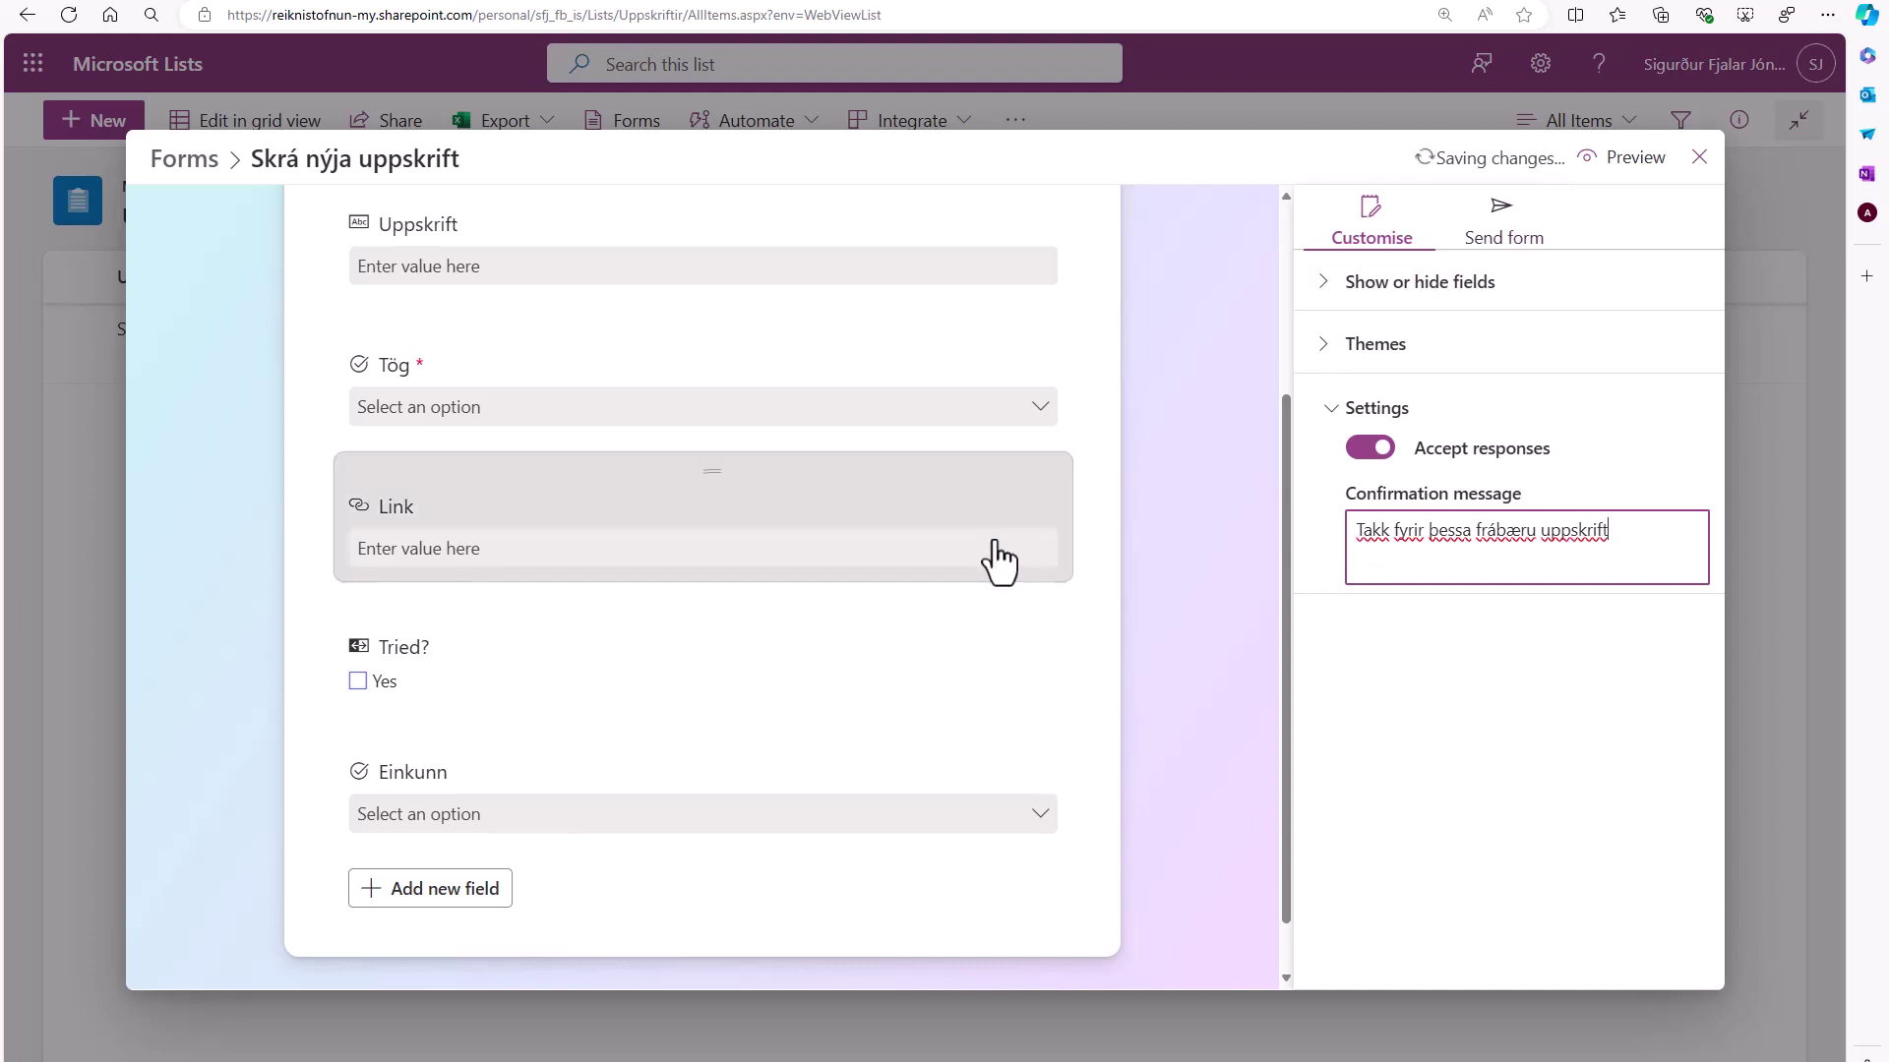
Step: Add a single line text field titled "Höfundur" at the end of the form and make it required
scroll(998, 560, "up", 3)
scroll(995, 557, "down", 3)
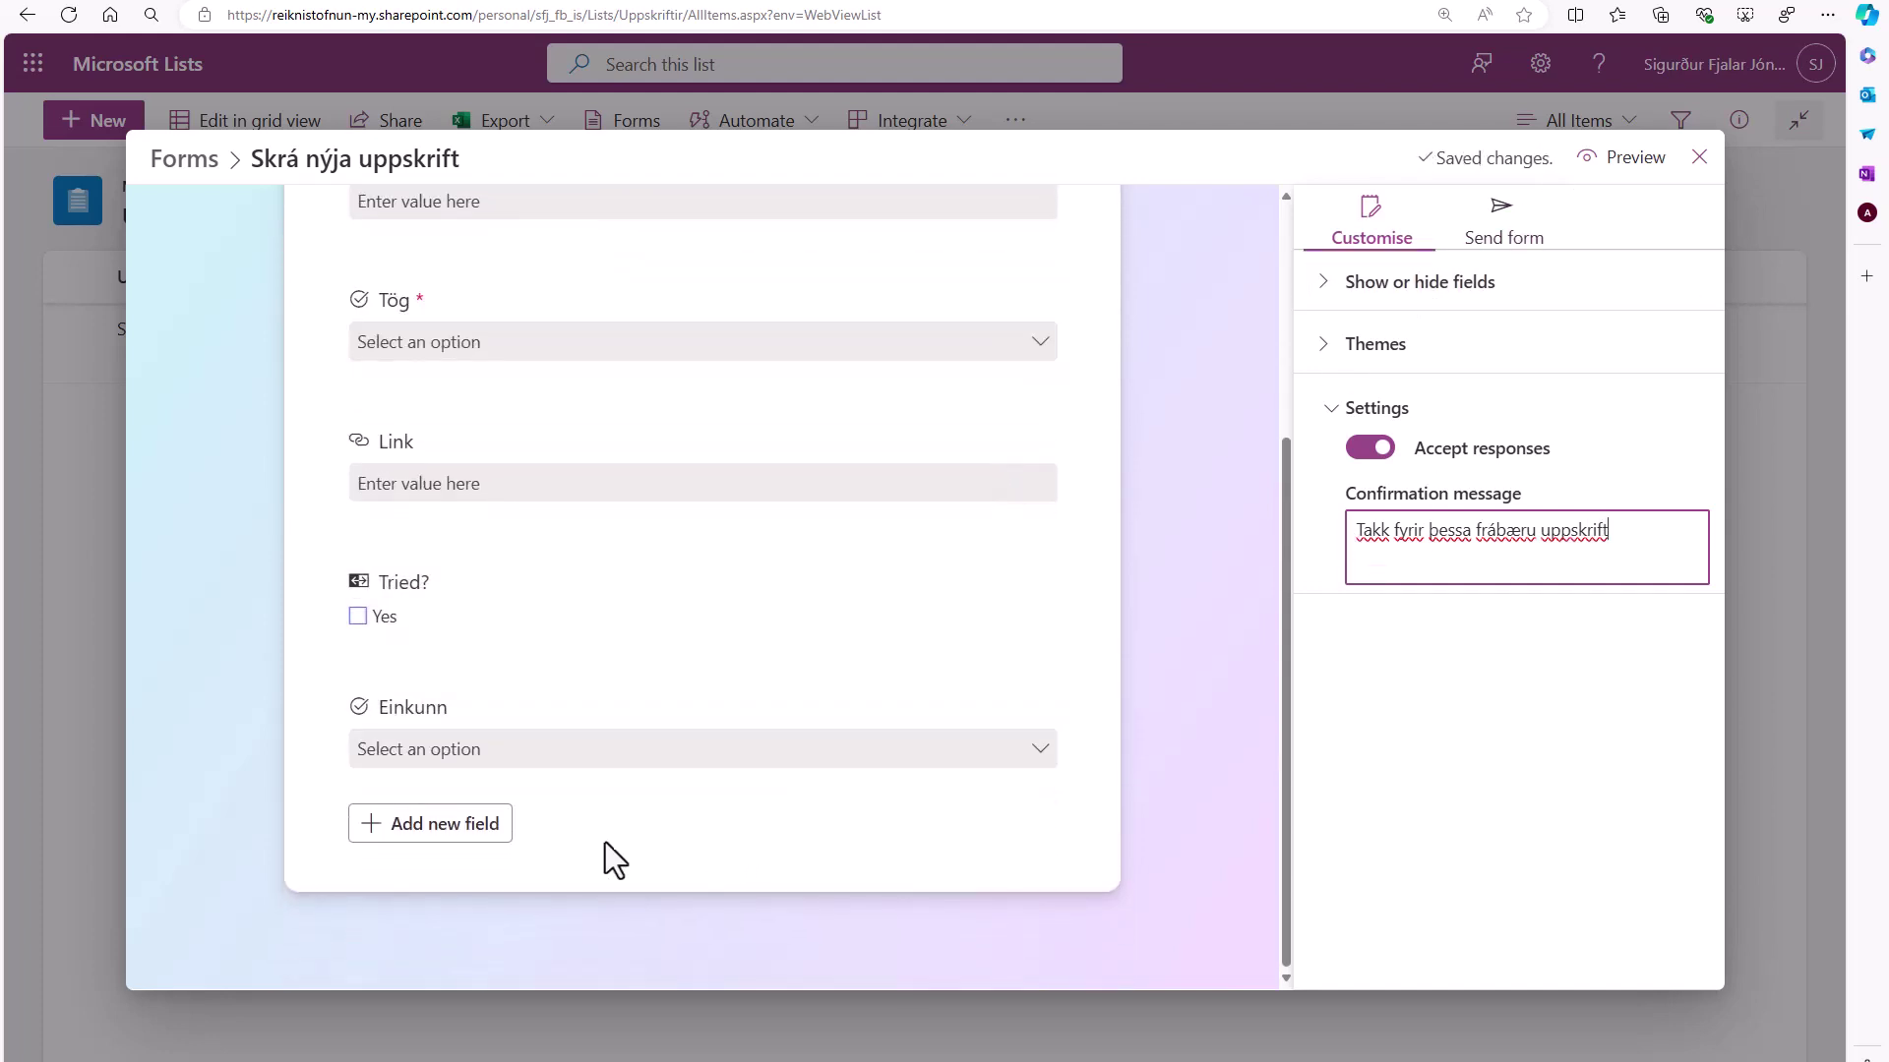
left_click(458, 834)
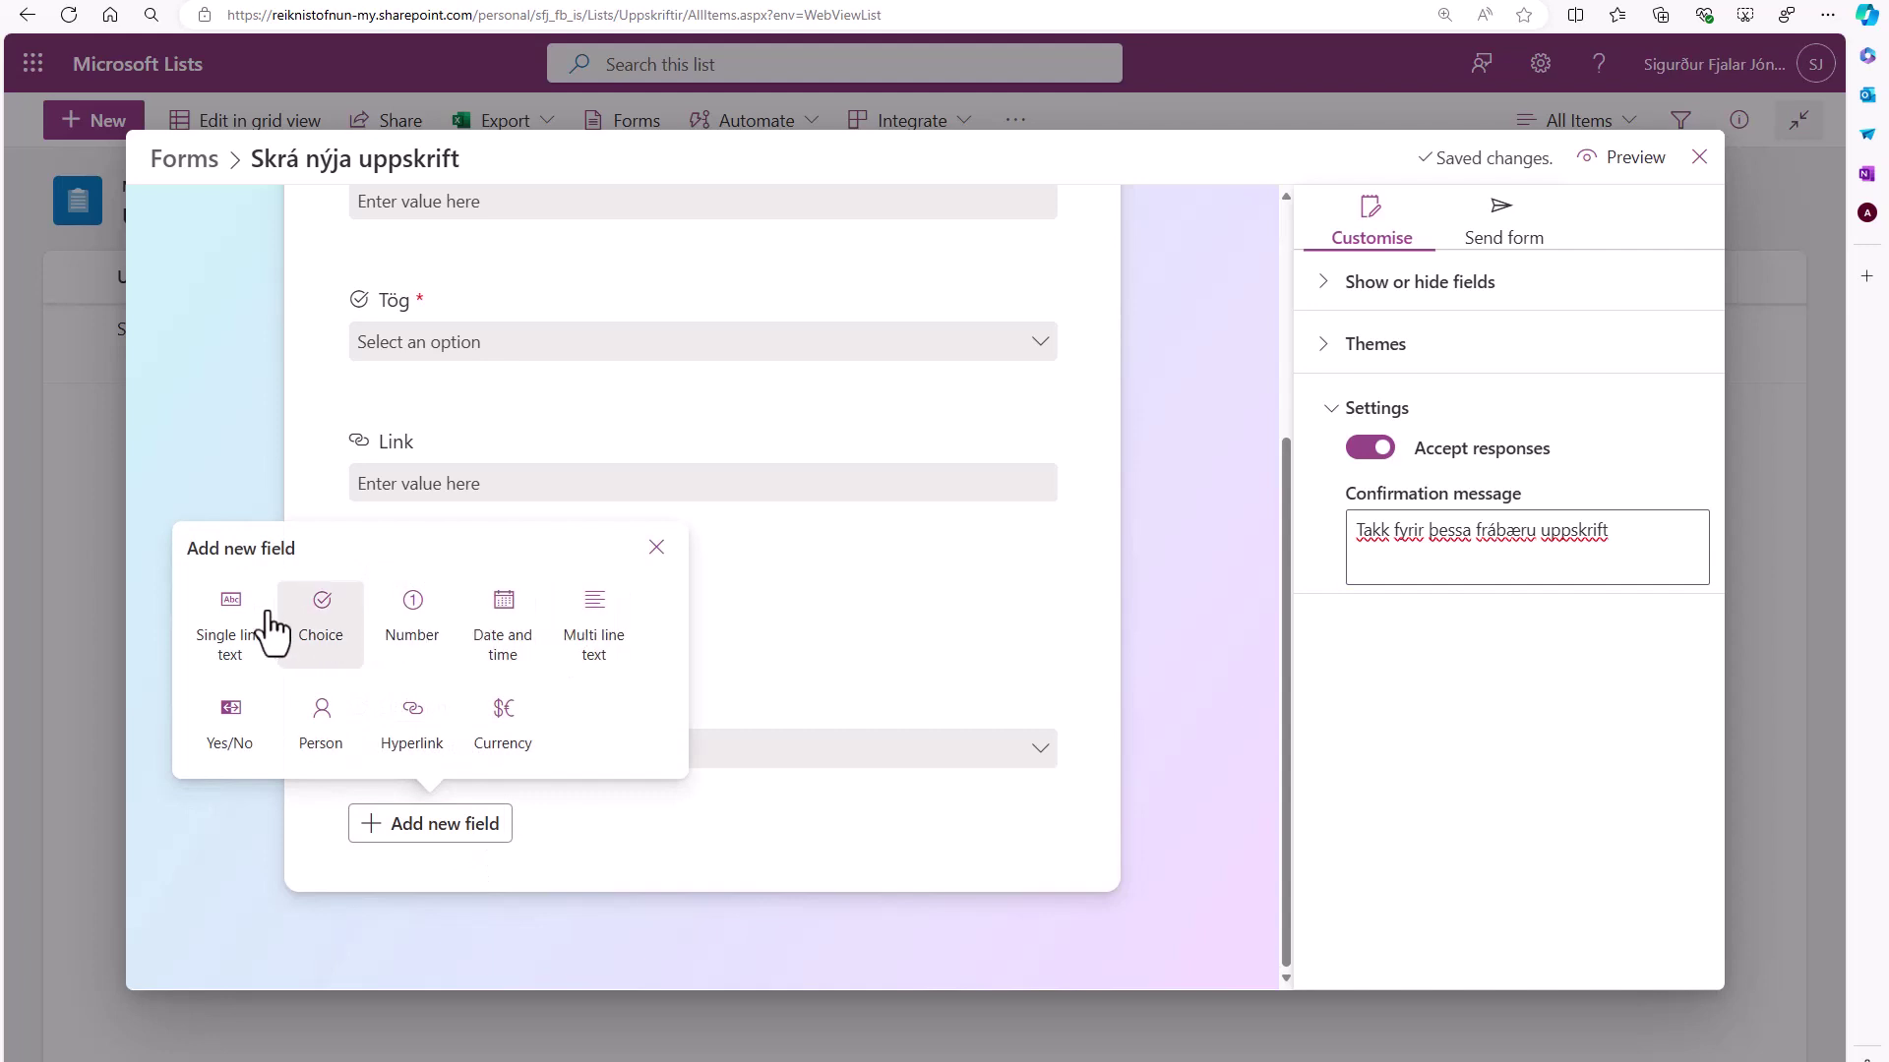
left_click(656, 548)
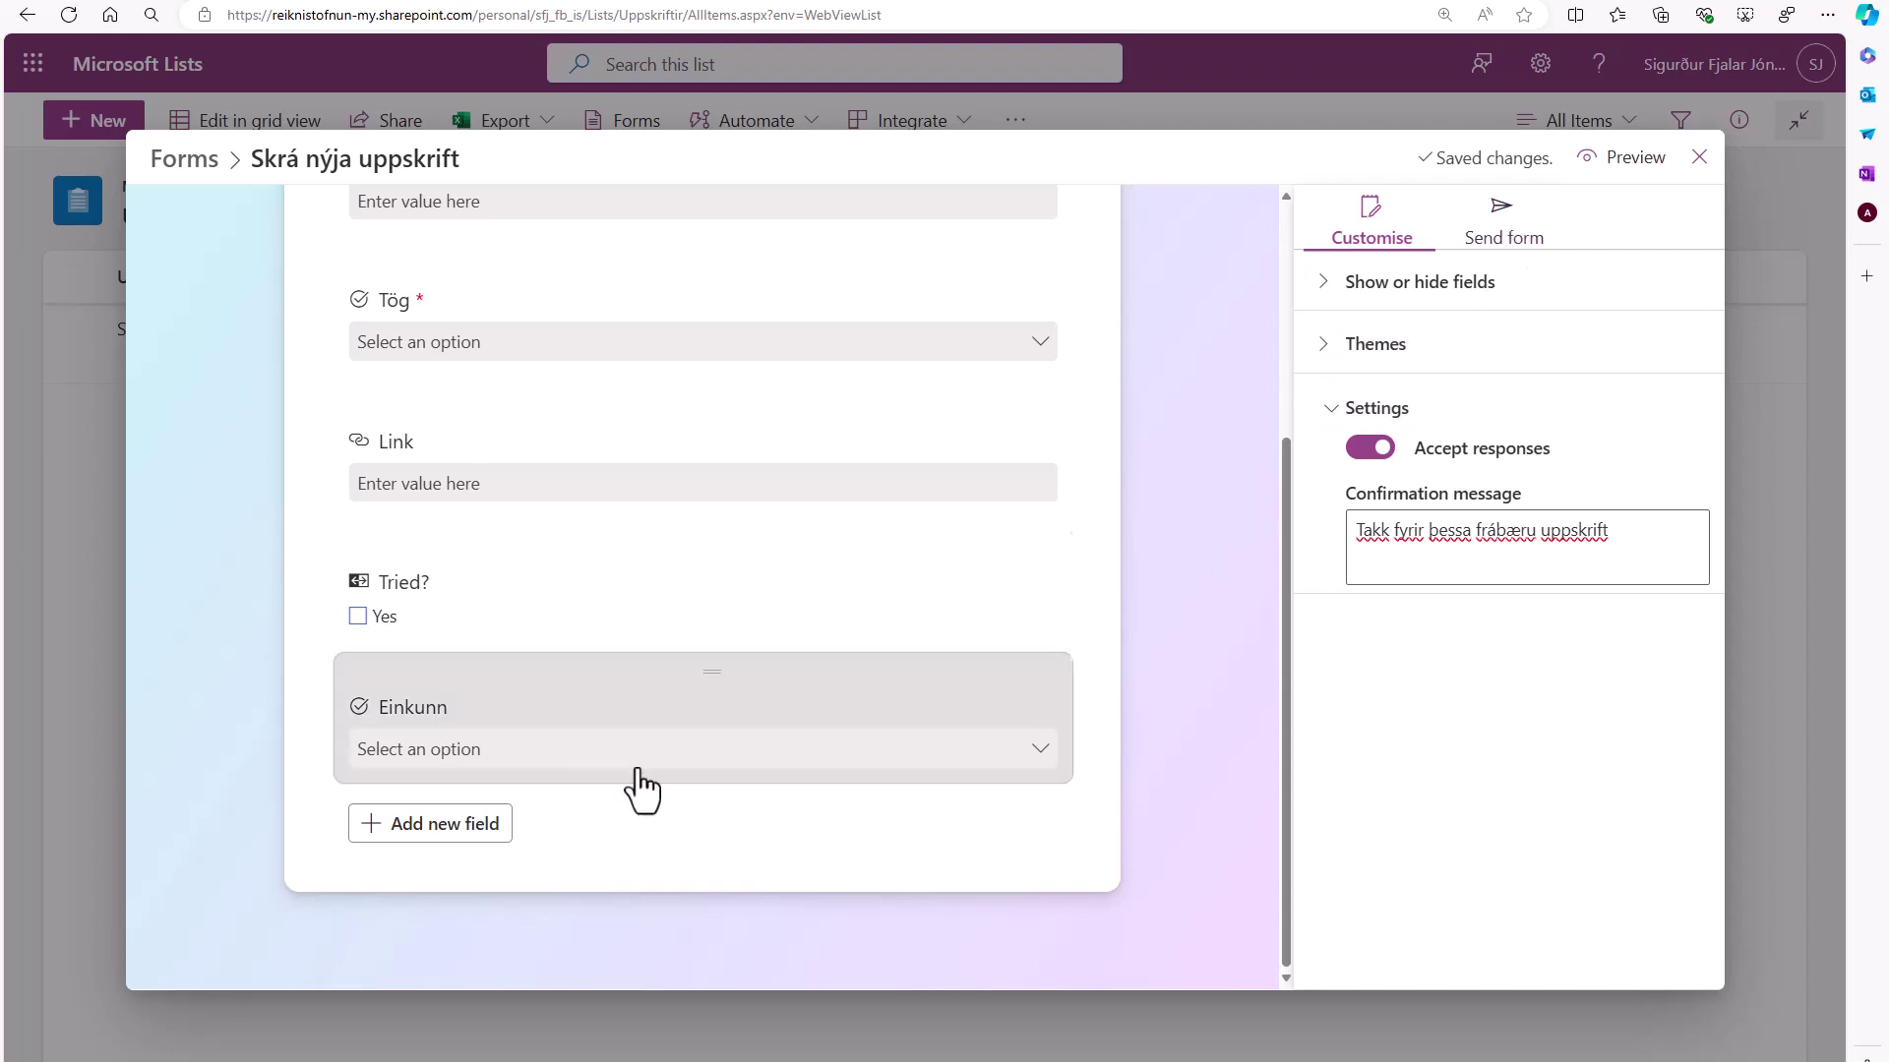
left_click(441, 834)
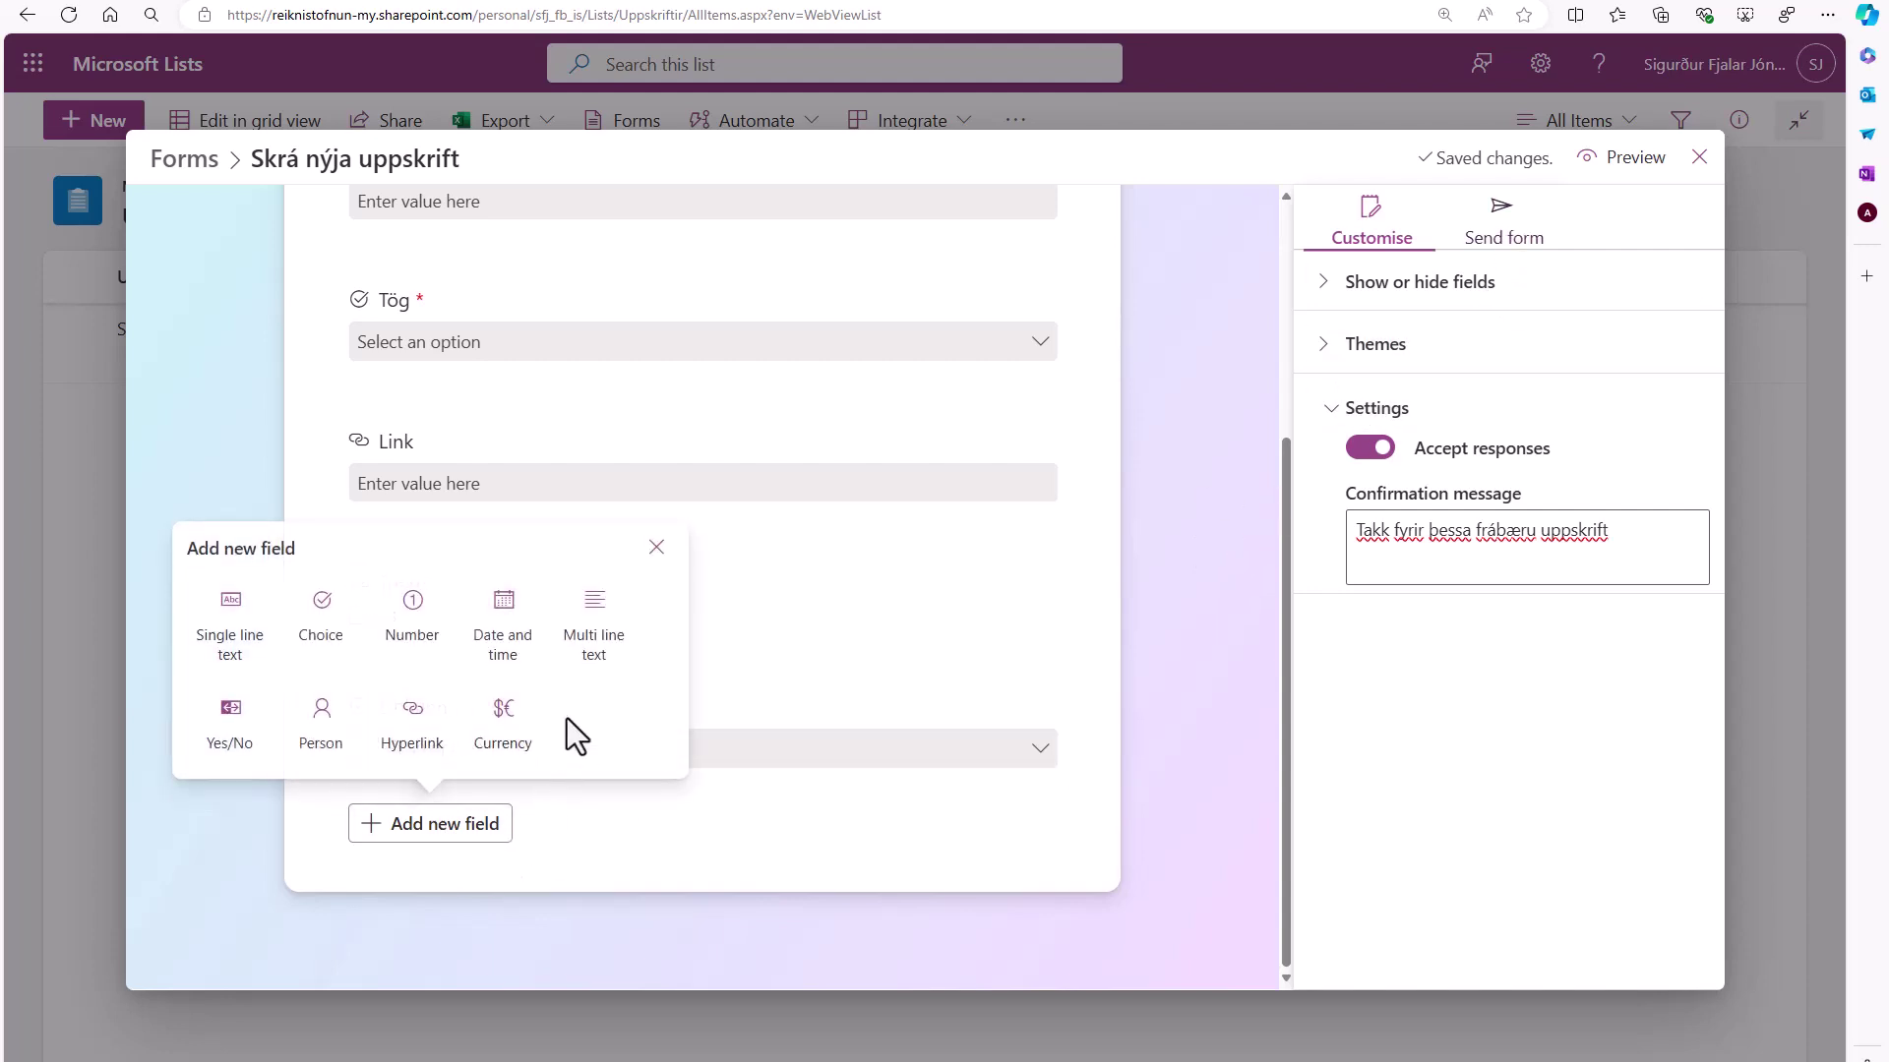
left_click(232, 623)
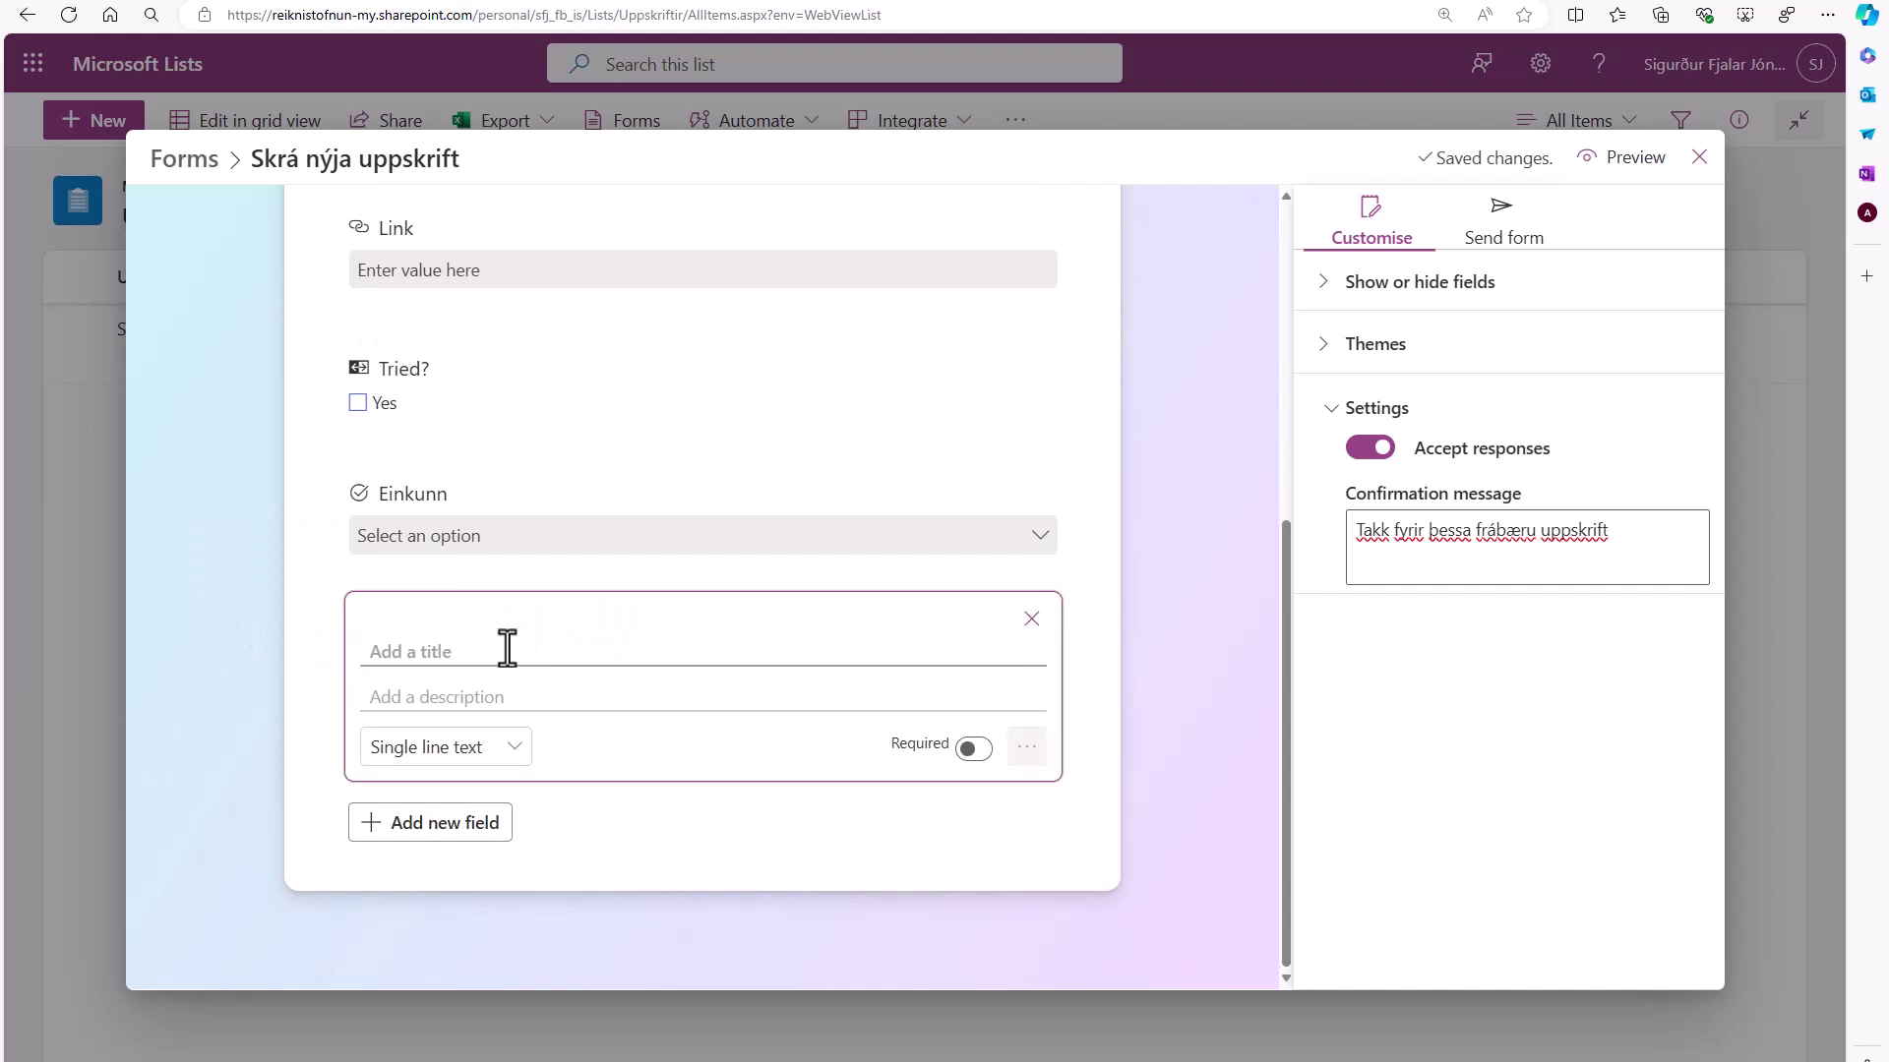
type("Höfundur")
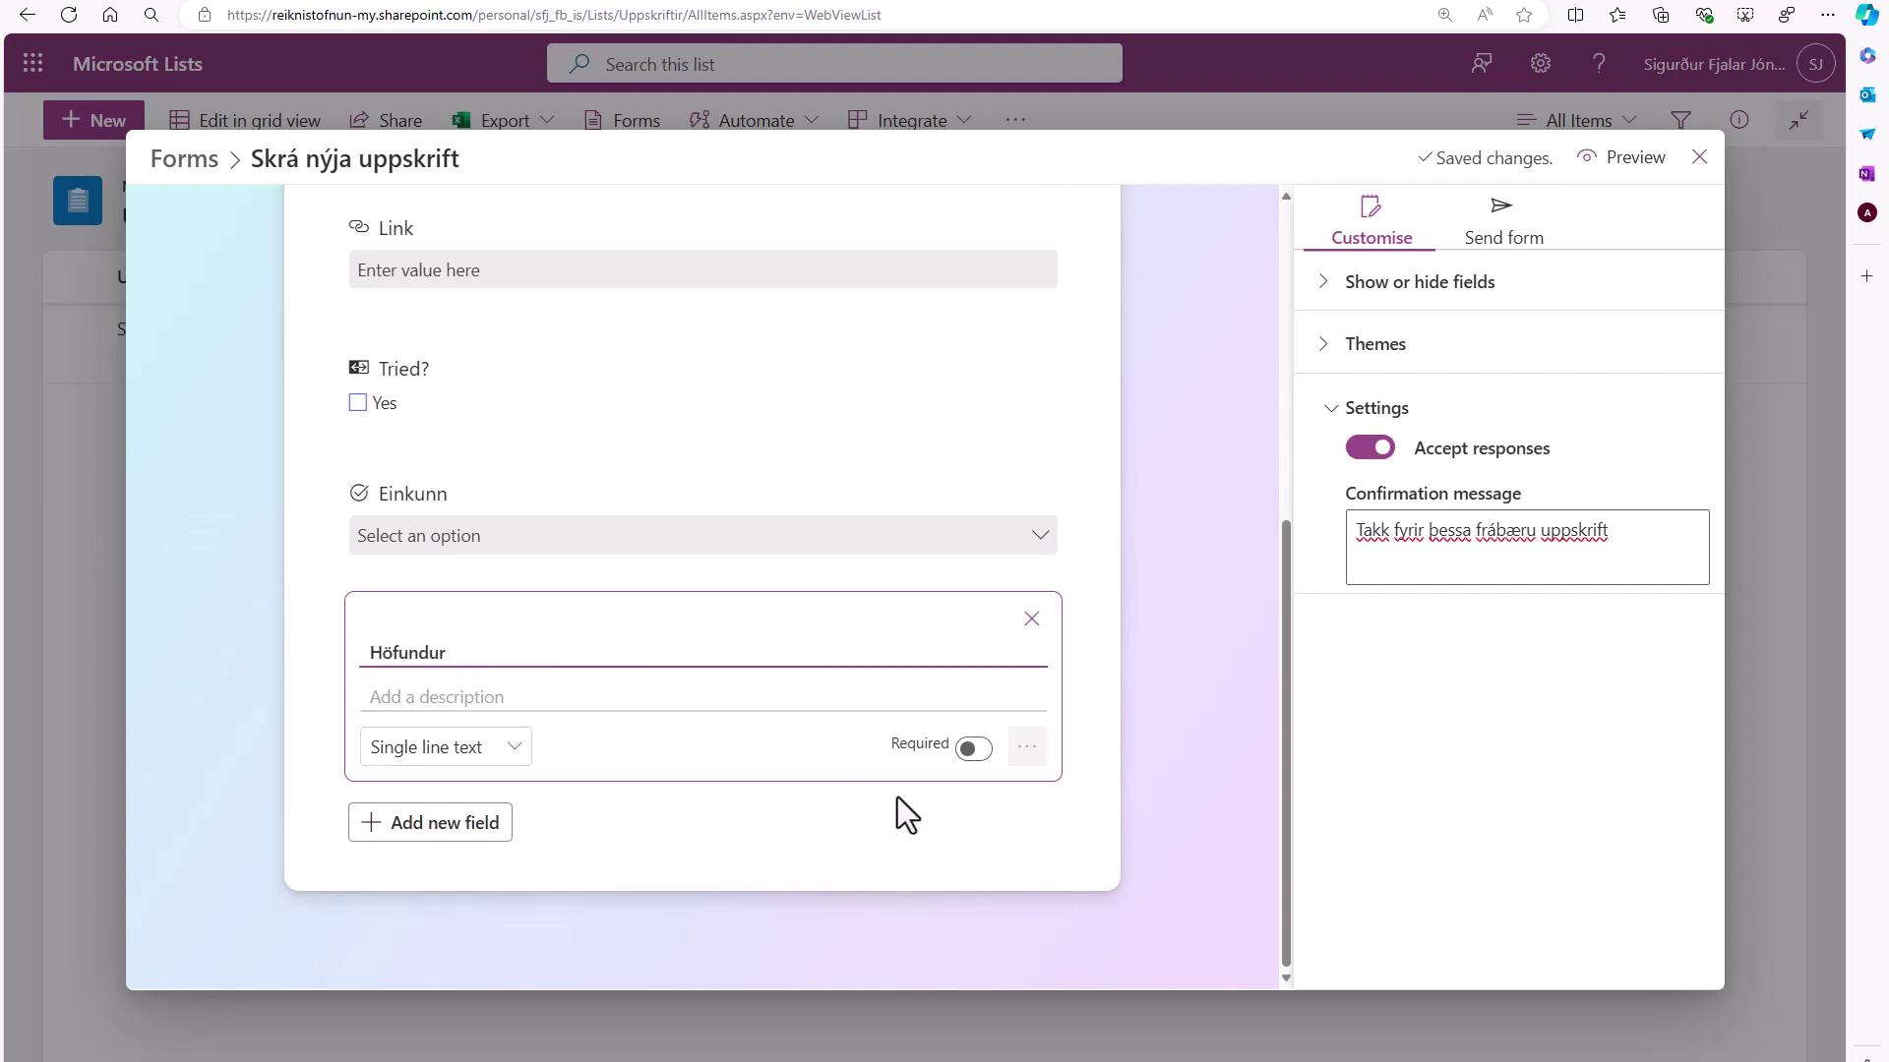
left_click(974, 748)
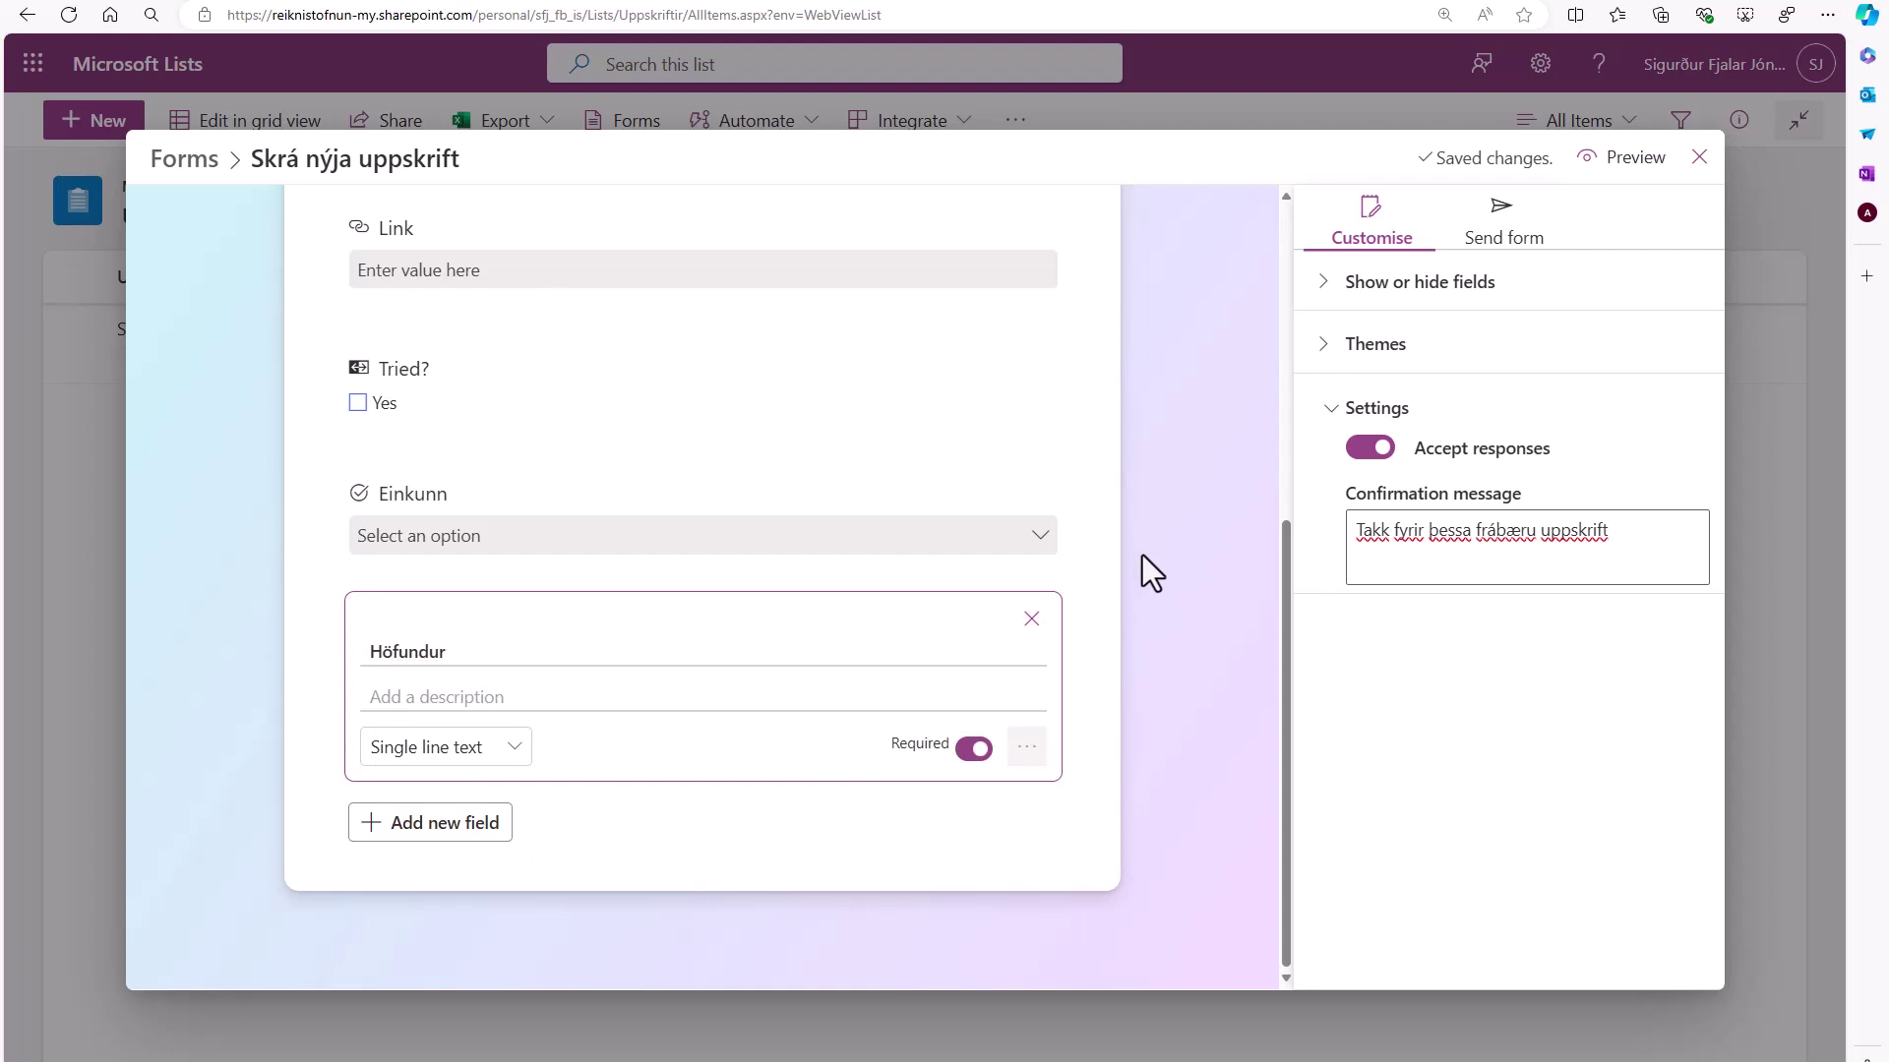
left_click(1145, 604)
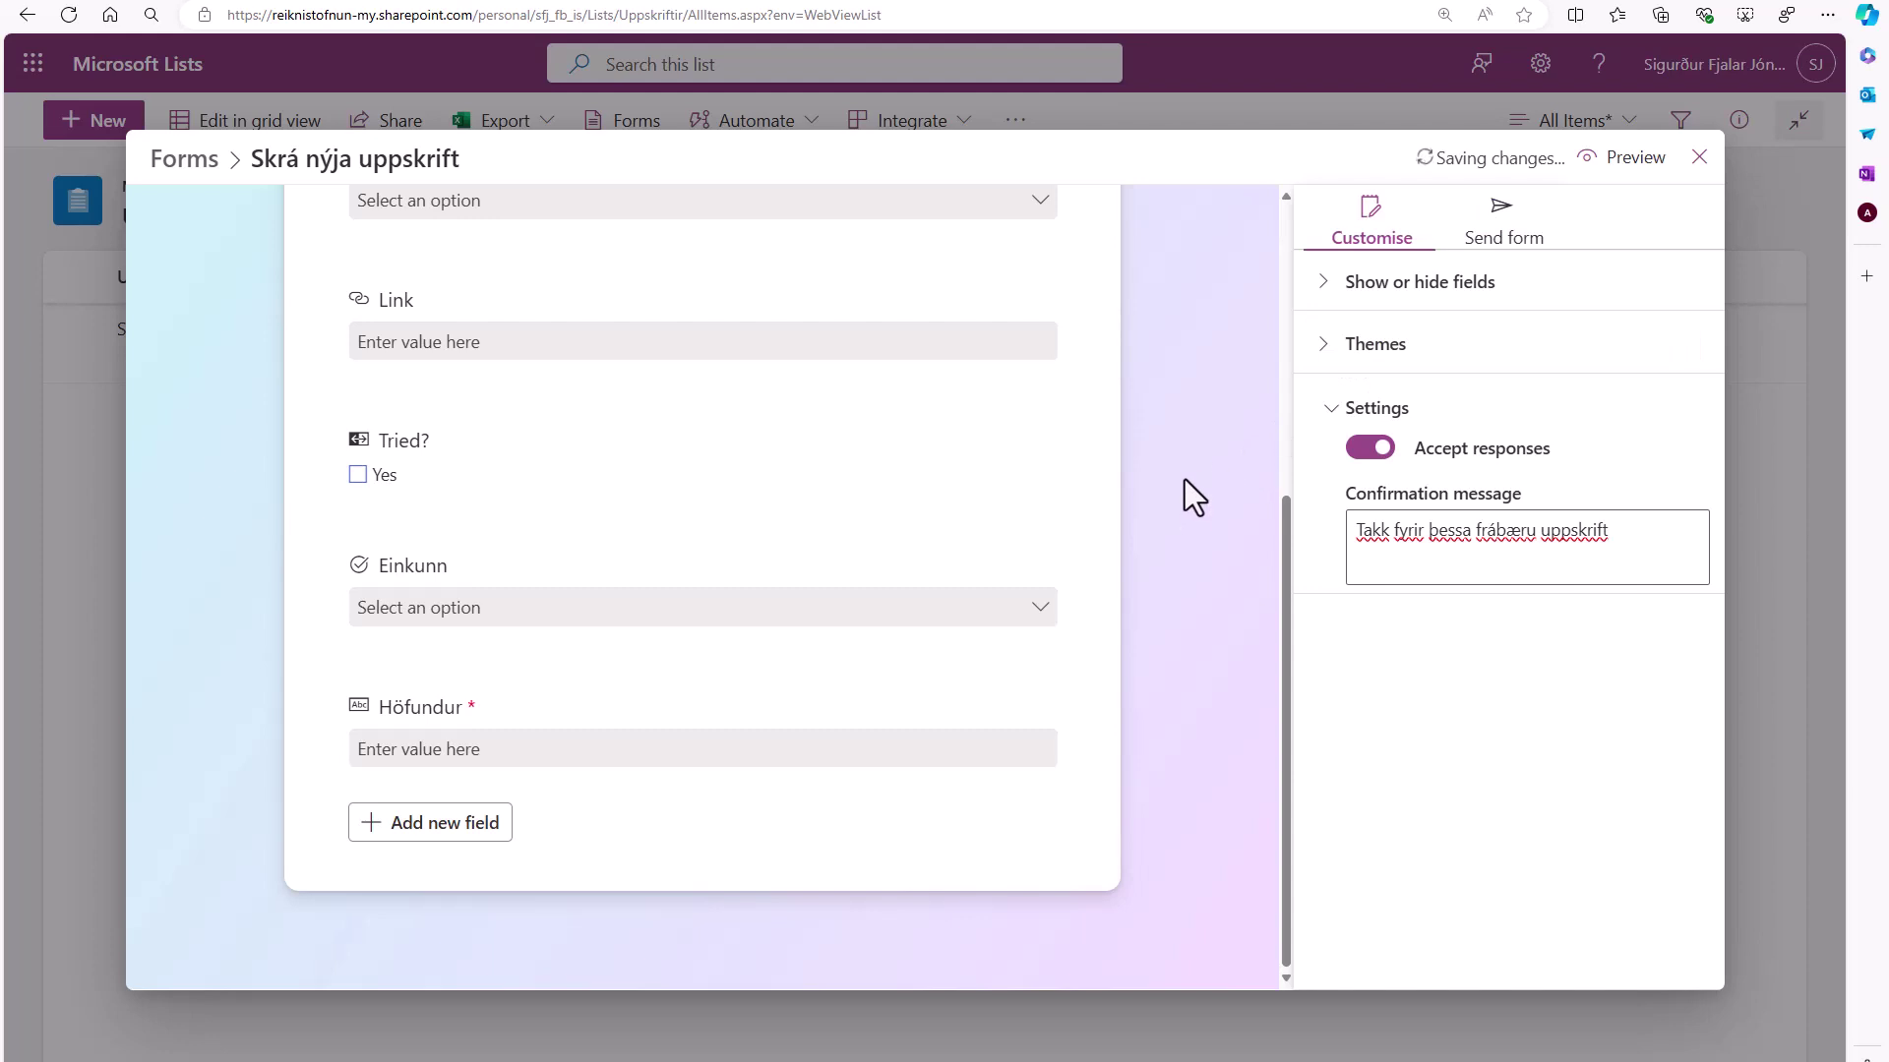
Step: Copy the form's response link and open it in a new browser tab to review the form
left_click(1511, 241)
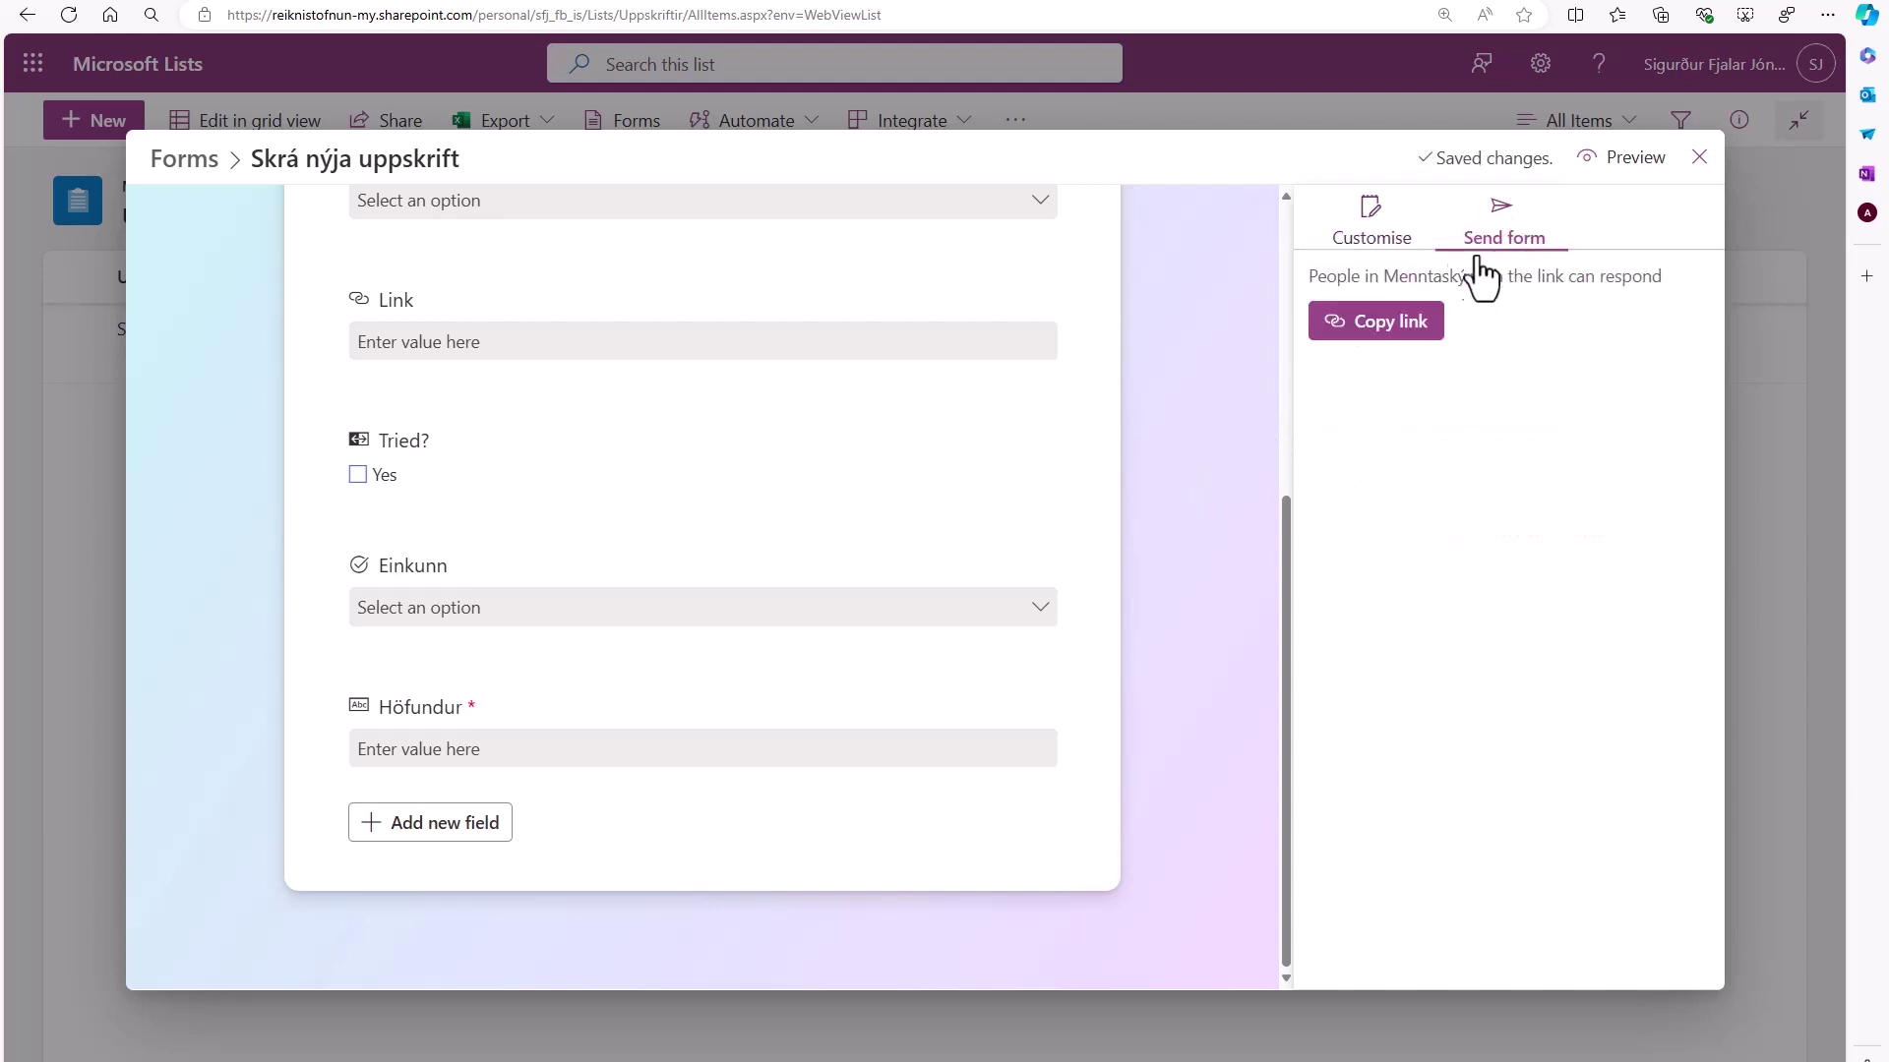
left_click(1398, 325)
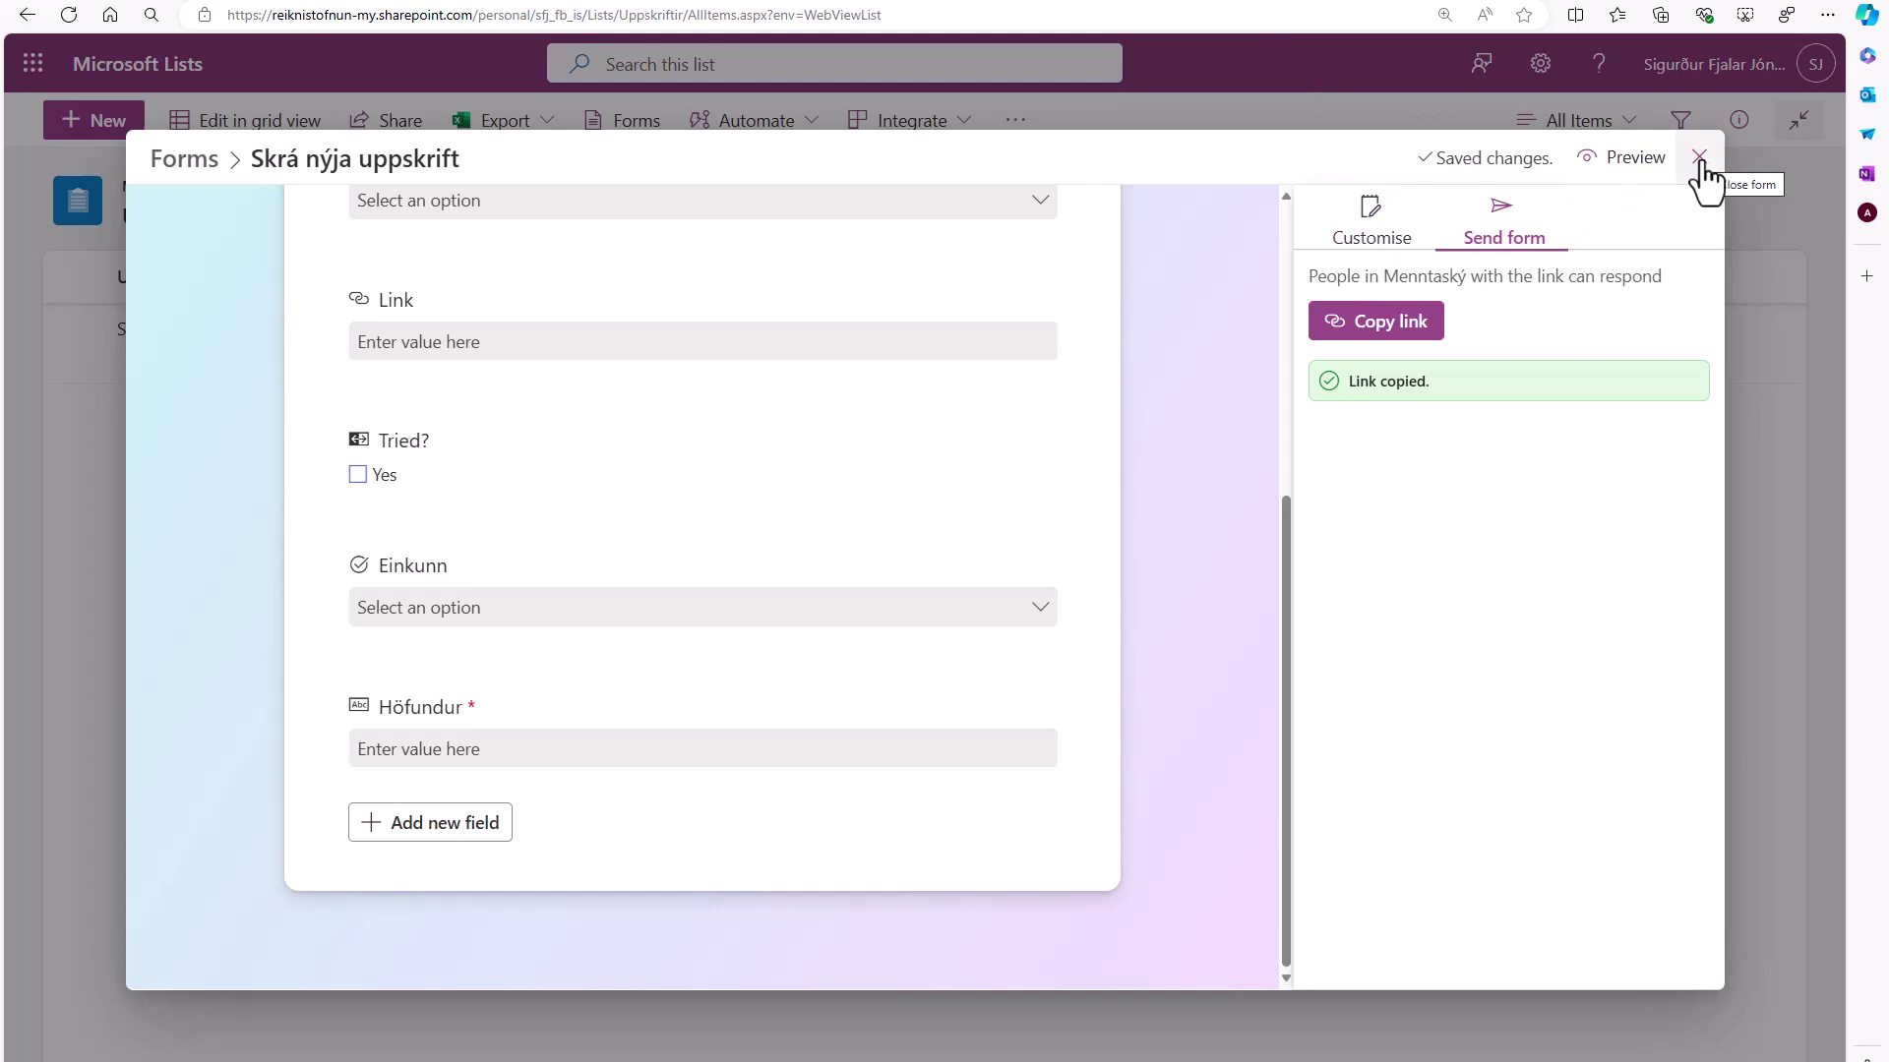
key("ctrl+t")
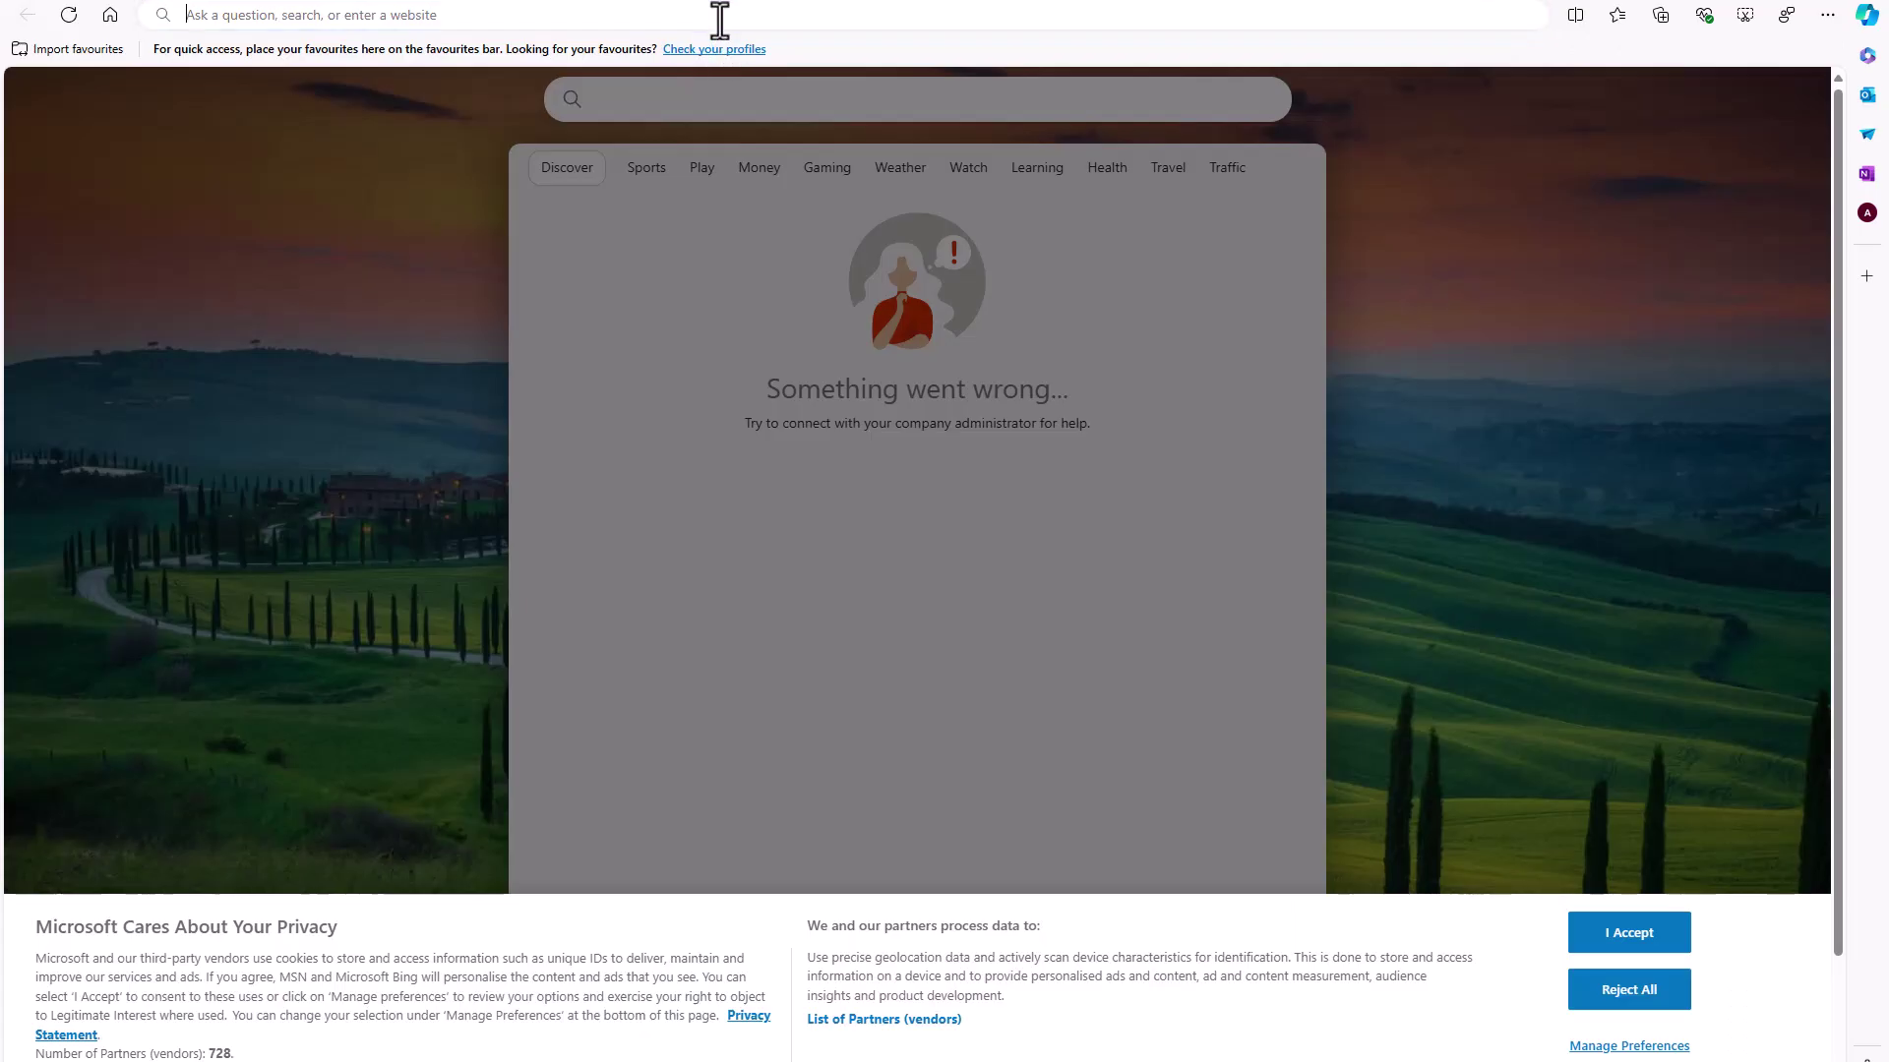
left_click(717, 16)
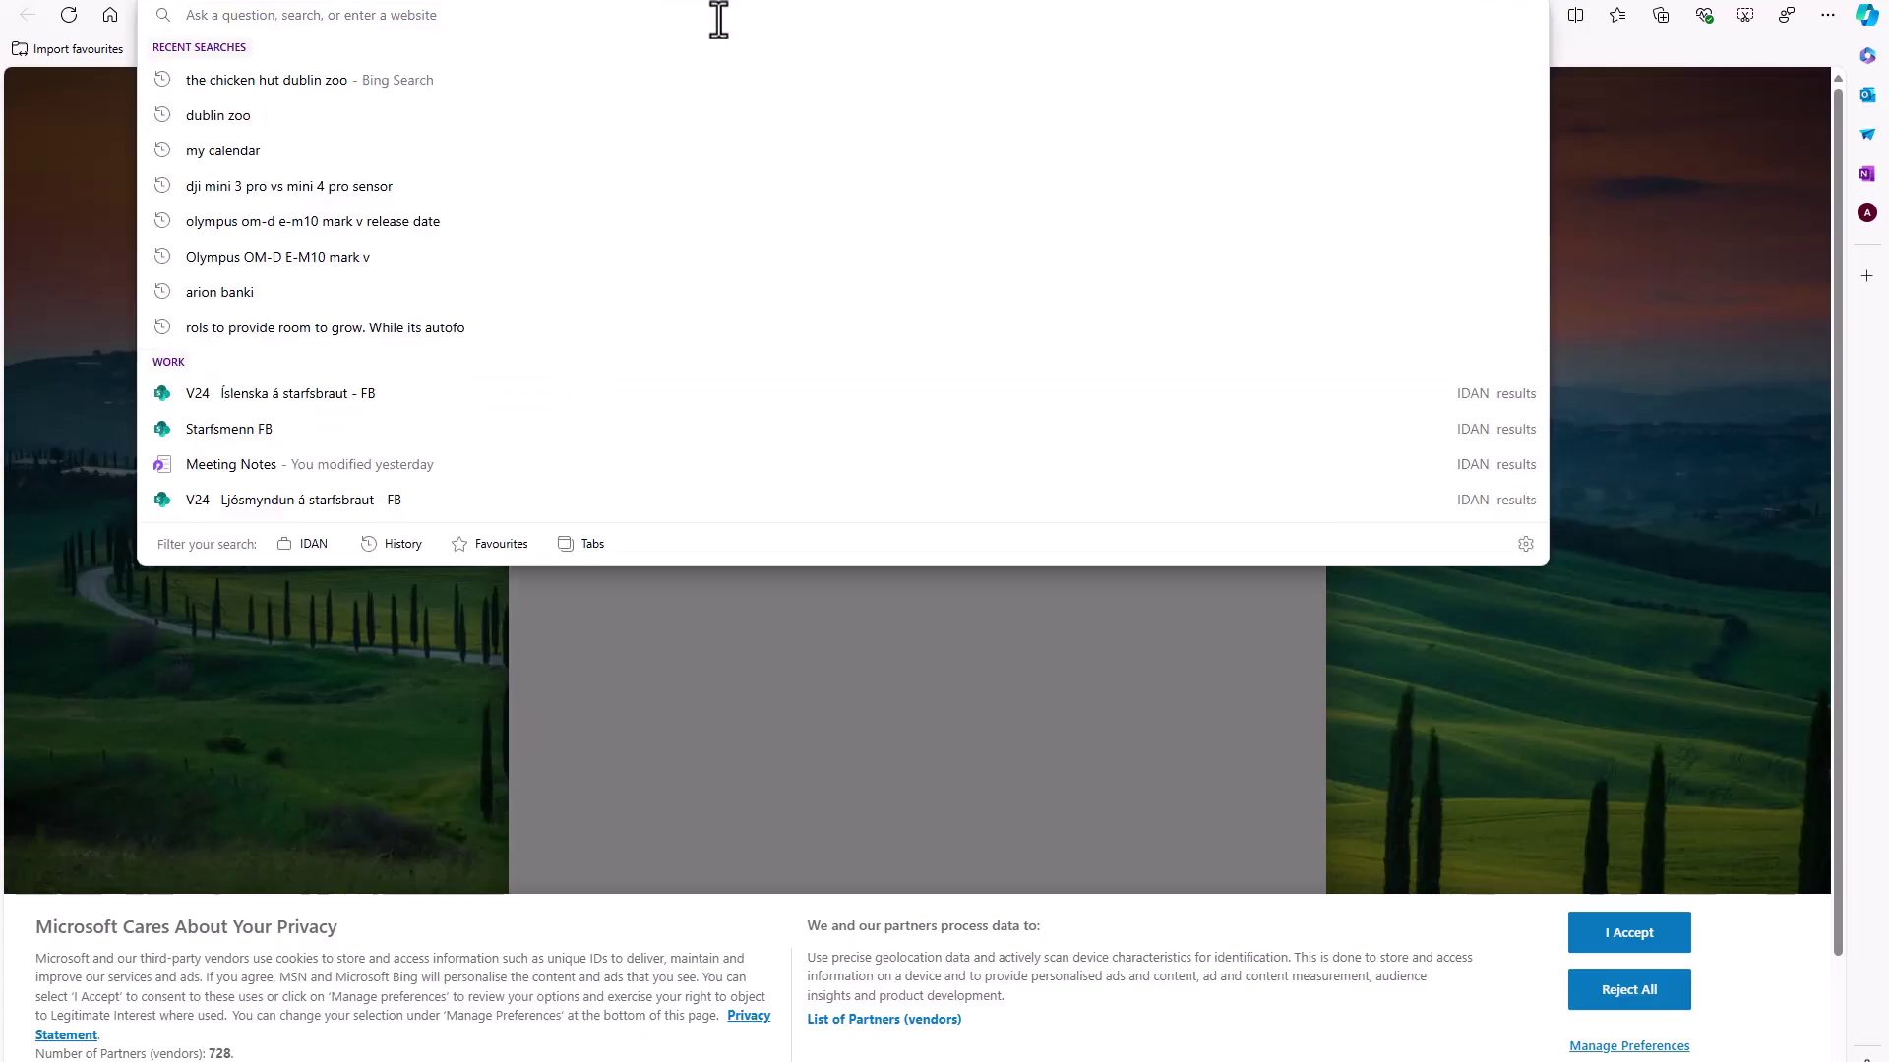
key("ctrl+v")
key("Return")
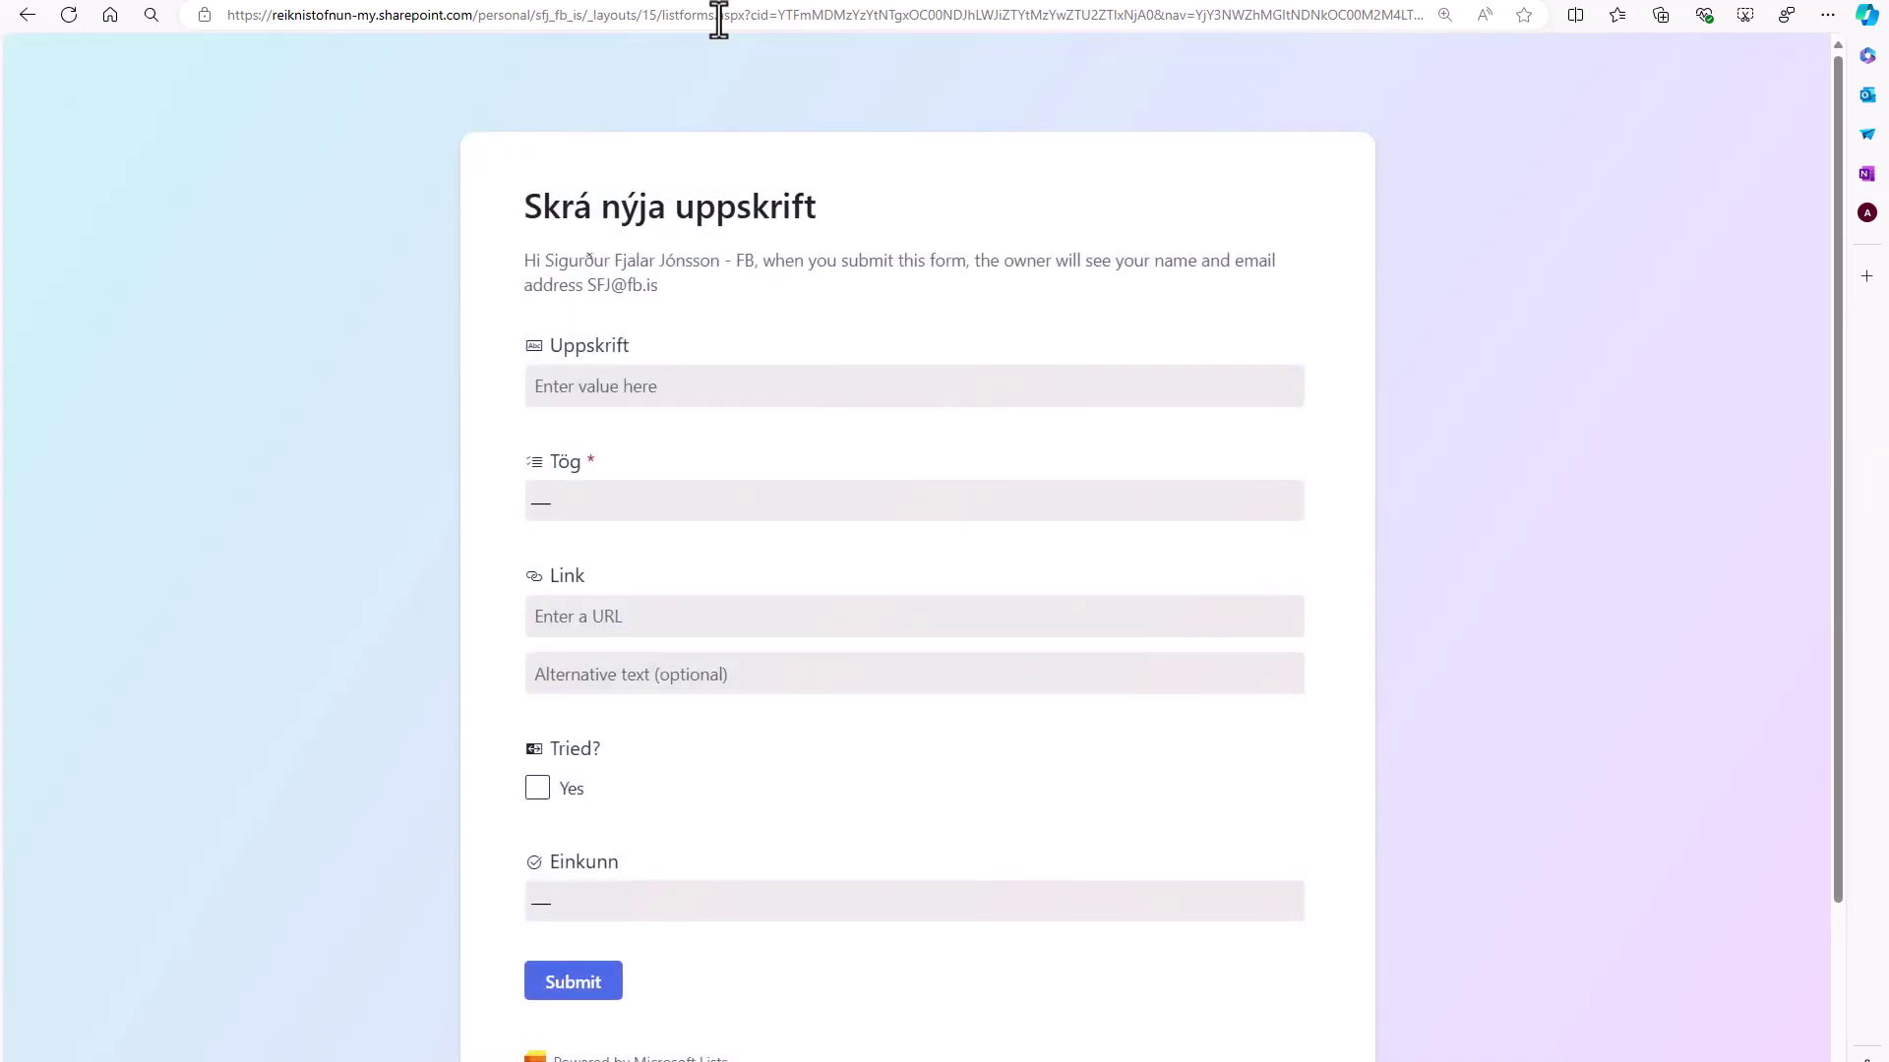
scroll(1087, 345, "down", 2)
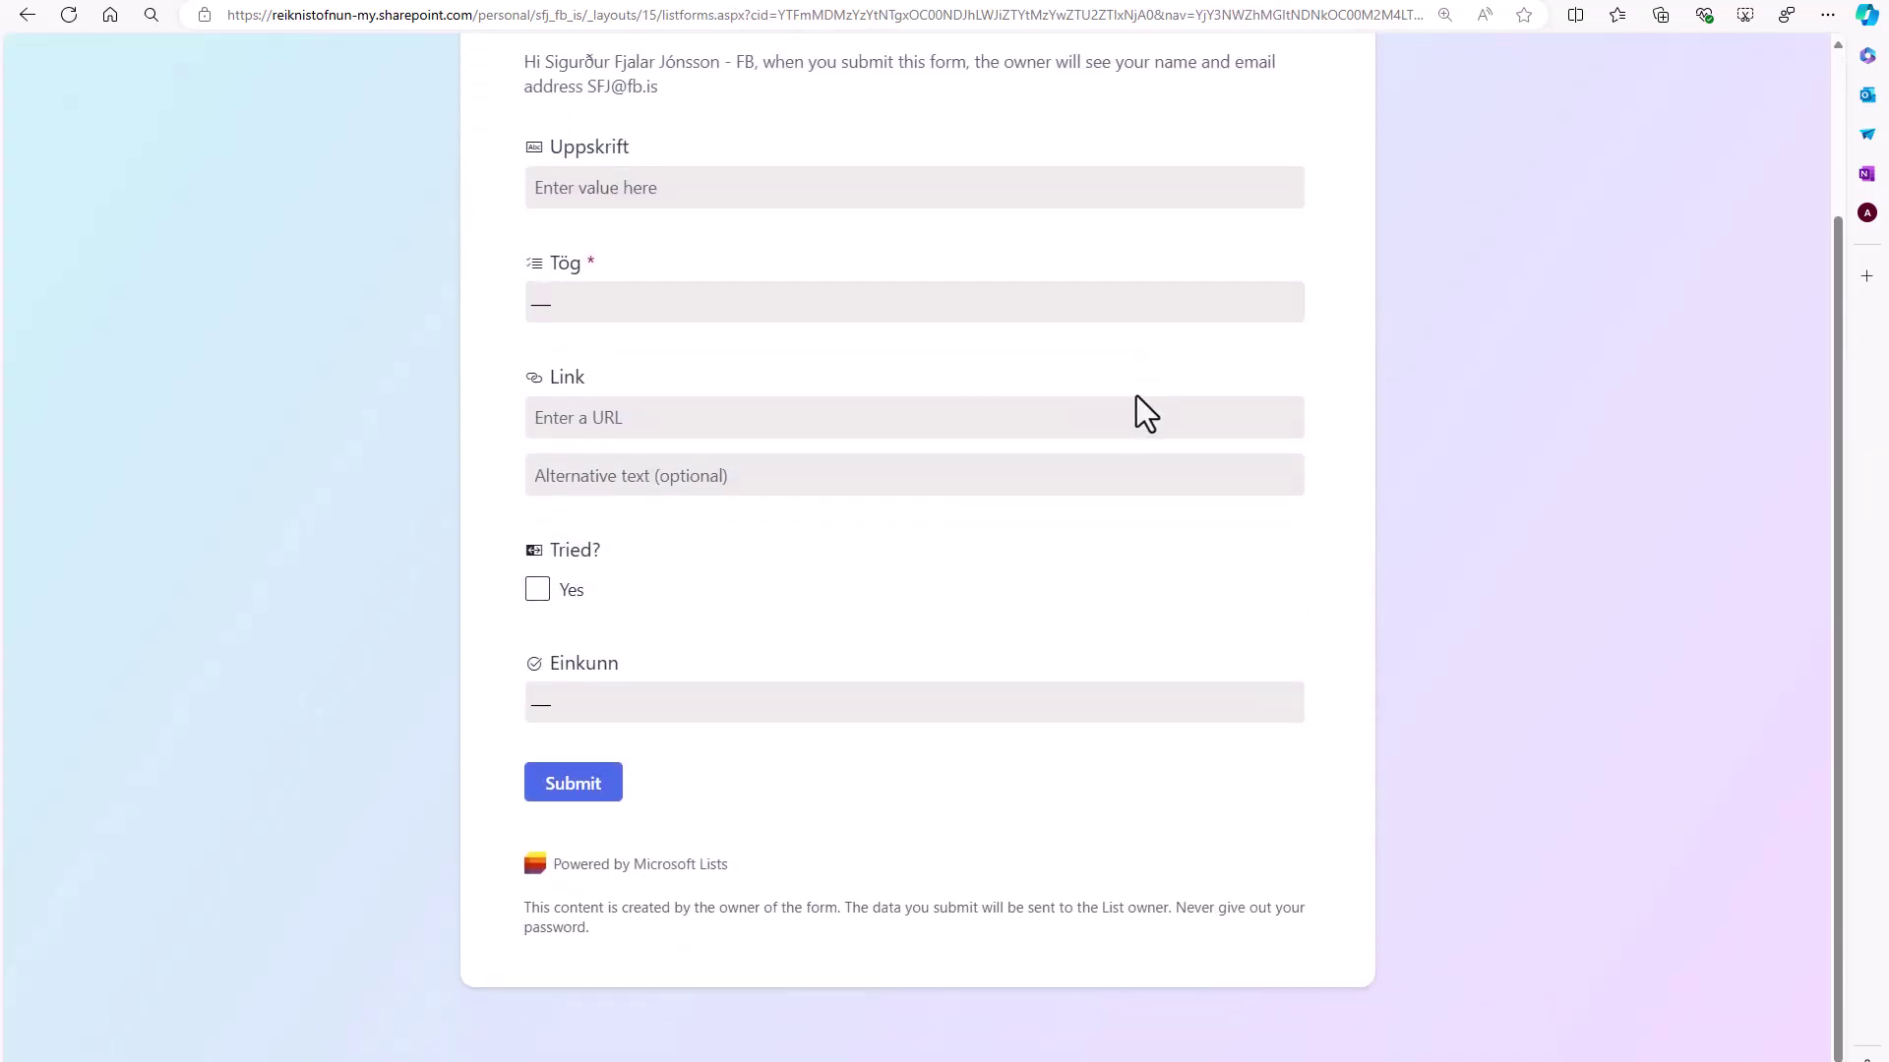
Step: Review the heading and all fields of the response form as a respondent sees them
scroll(1136, 396, "up", 2)
scroll(1136, 395, "down", 2)
scroll(1137, 393, "up", 2)
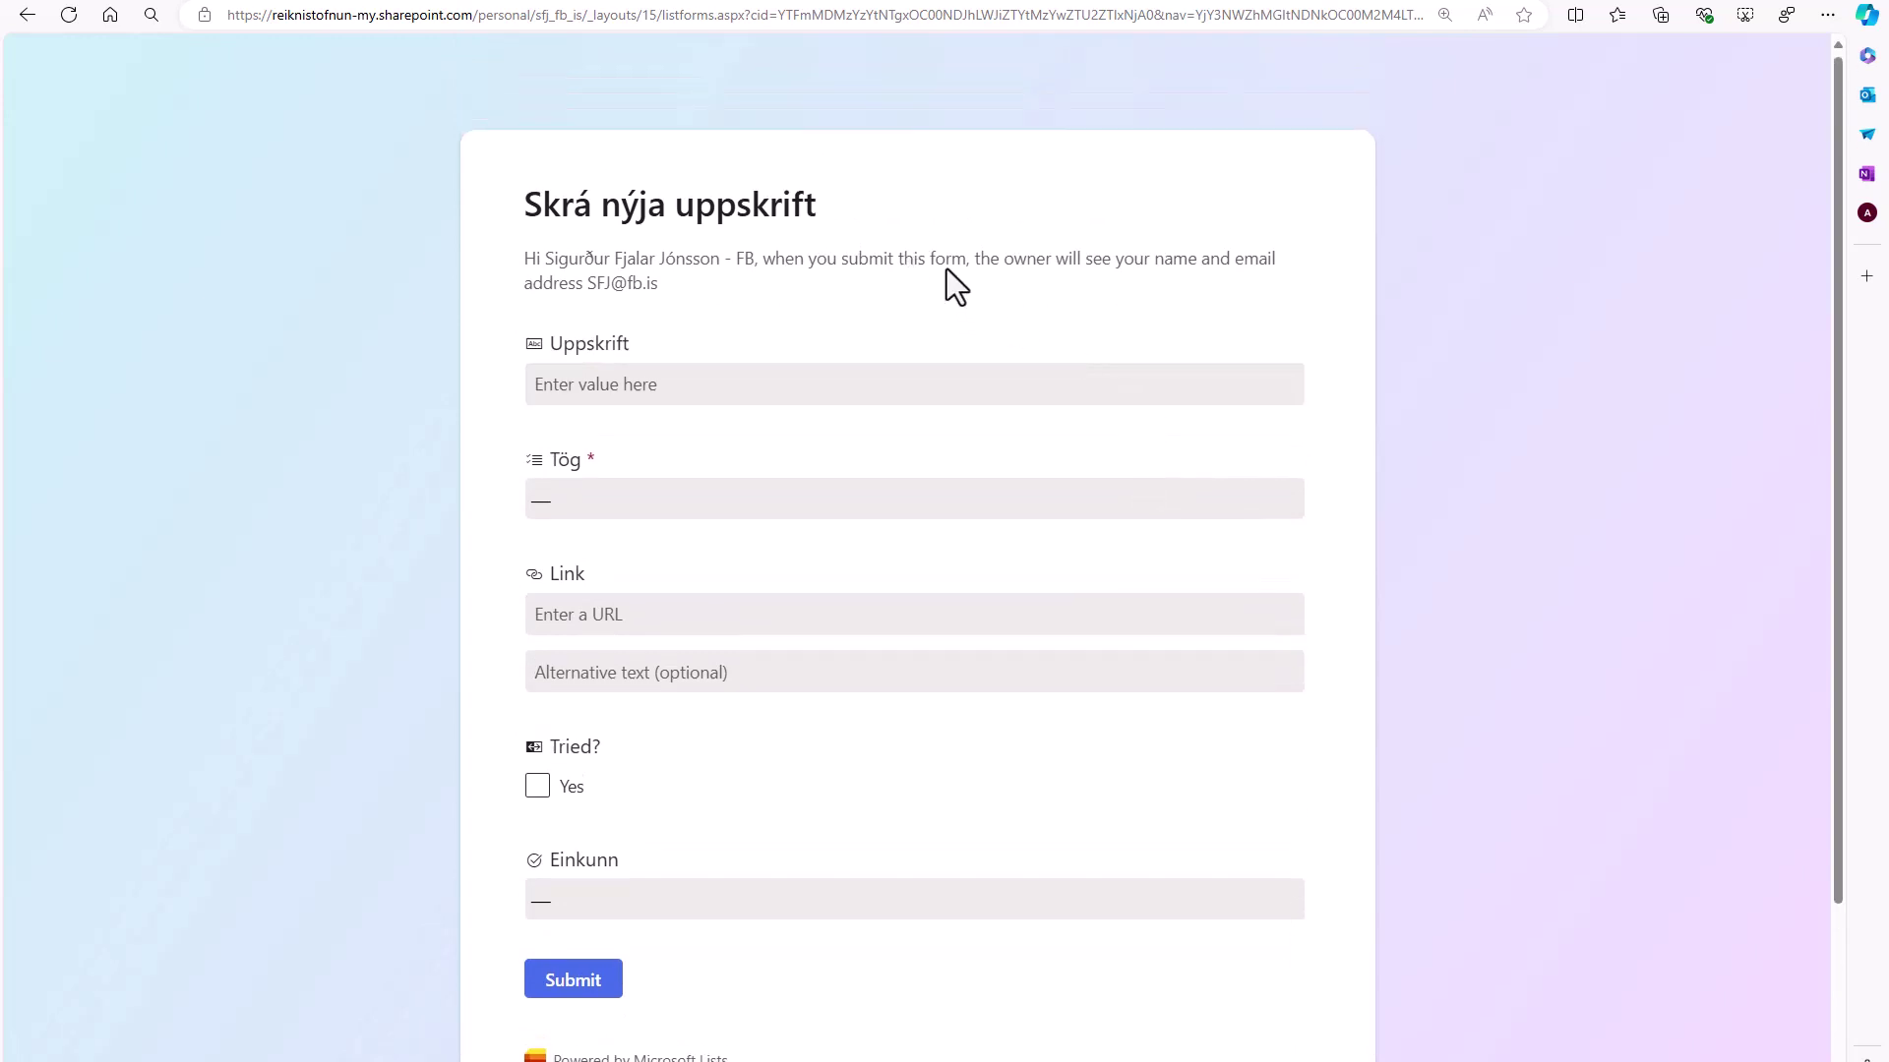
Step: Return to the Uppskriftir list, close the form editor and view the list's saved forms
left_click(551, 1)
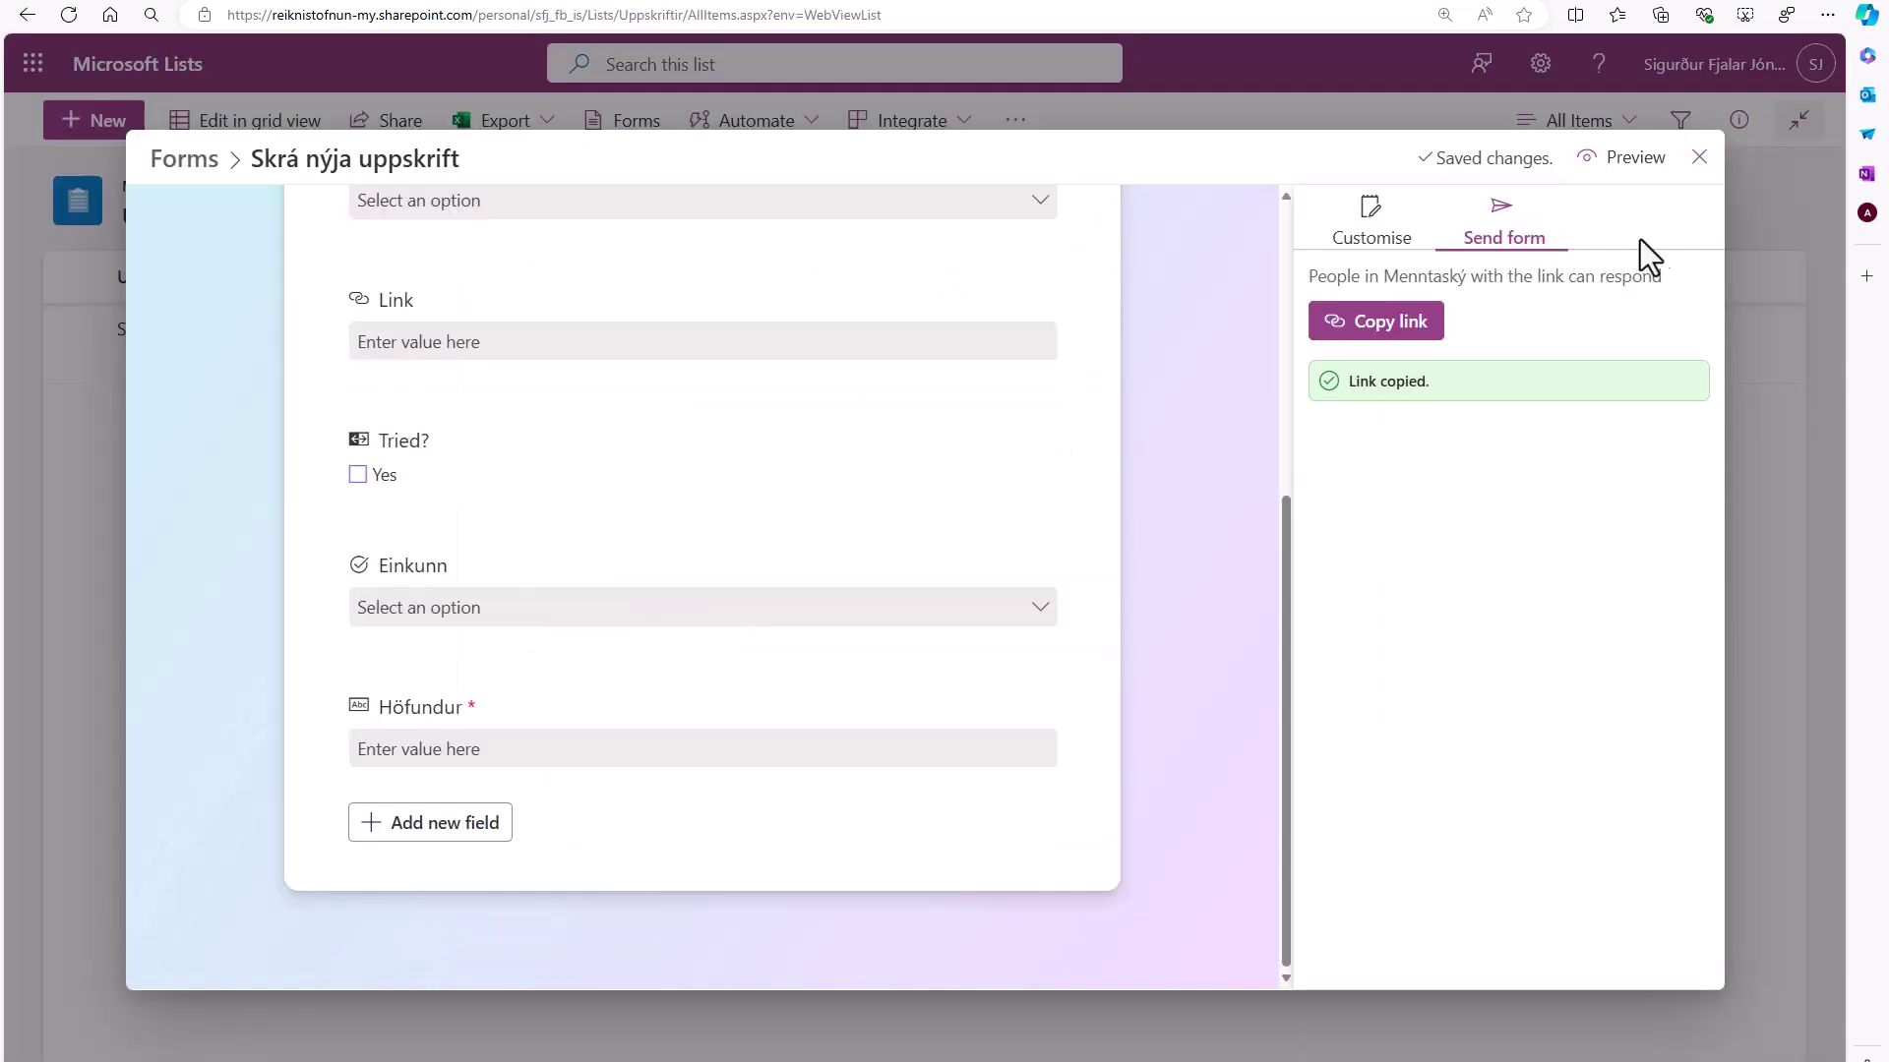
left_click(1699, 159)
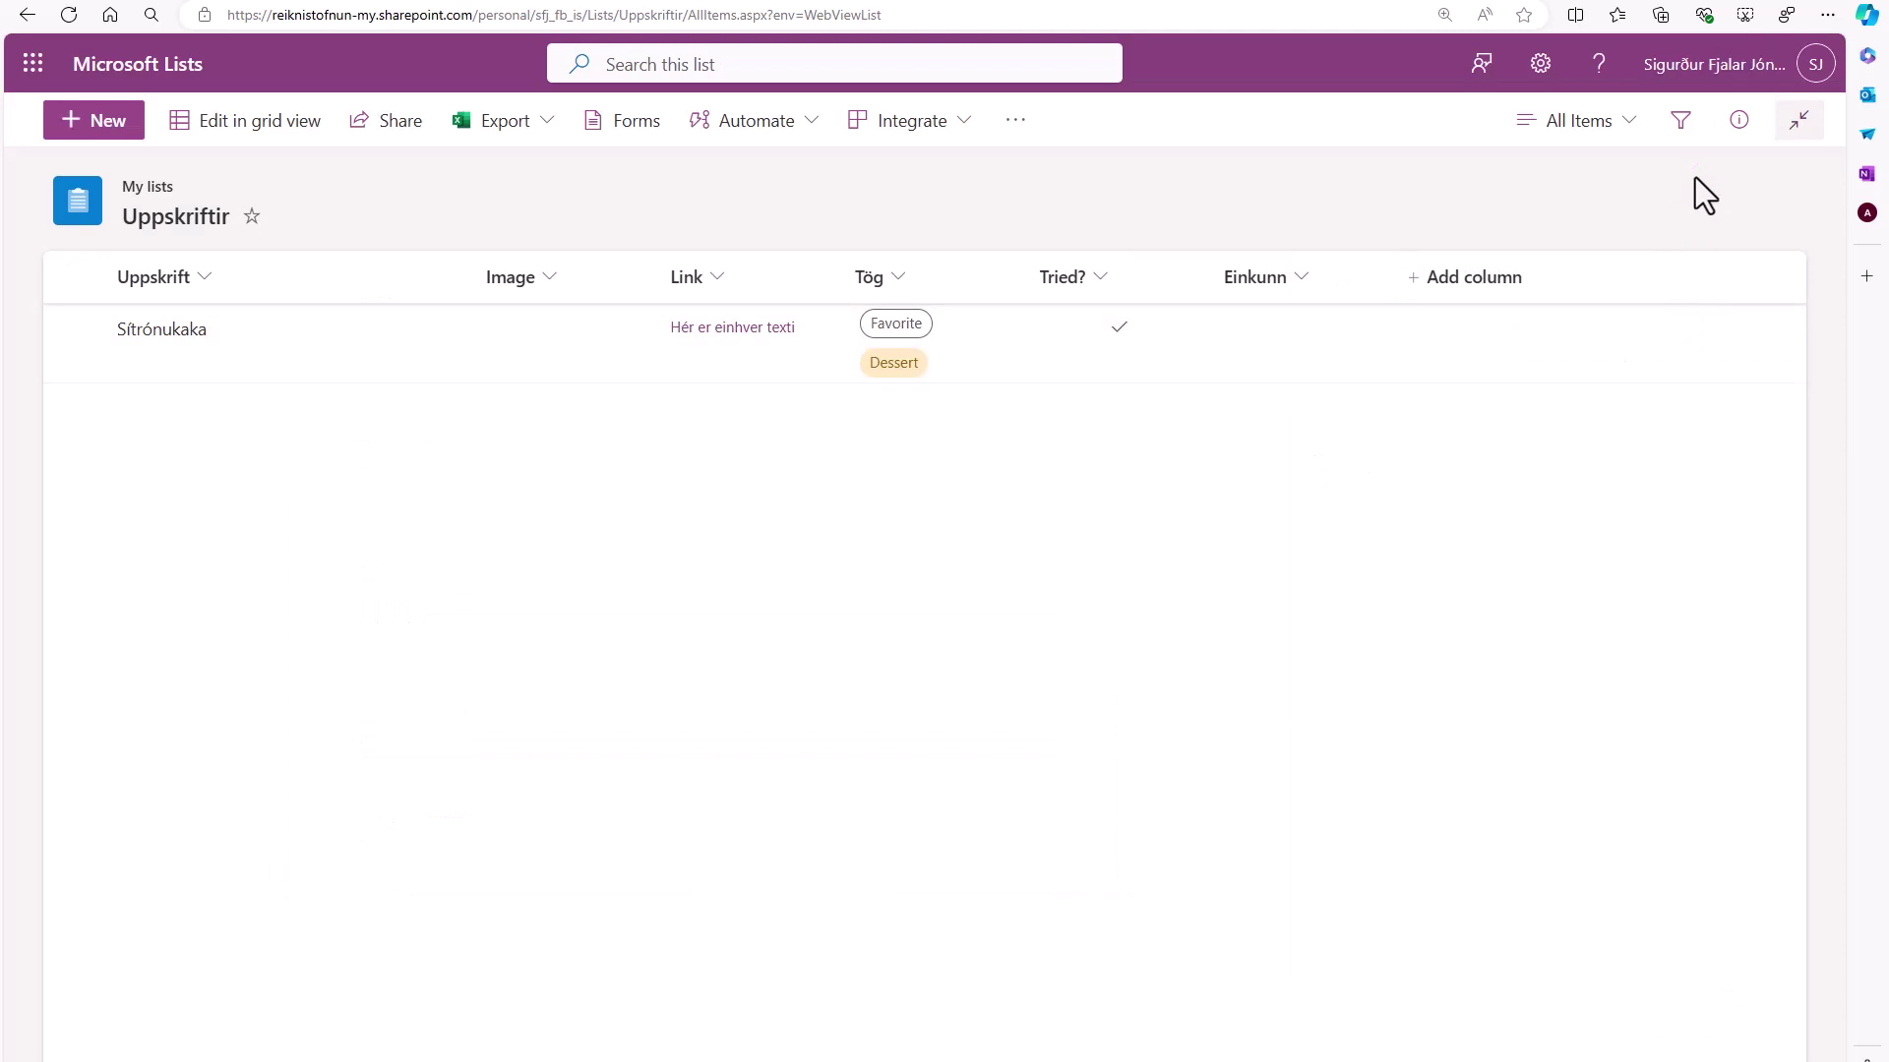
left_click(626, 122)
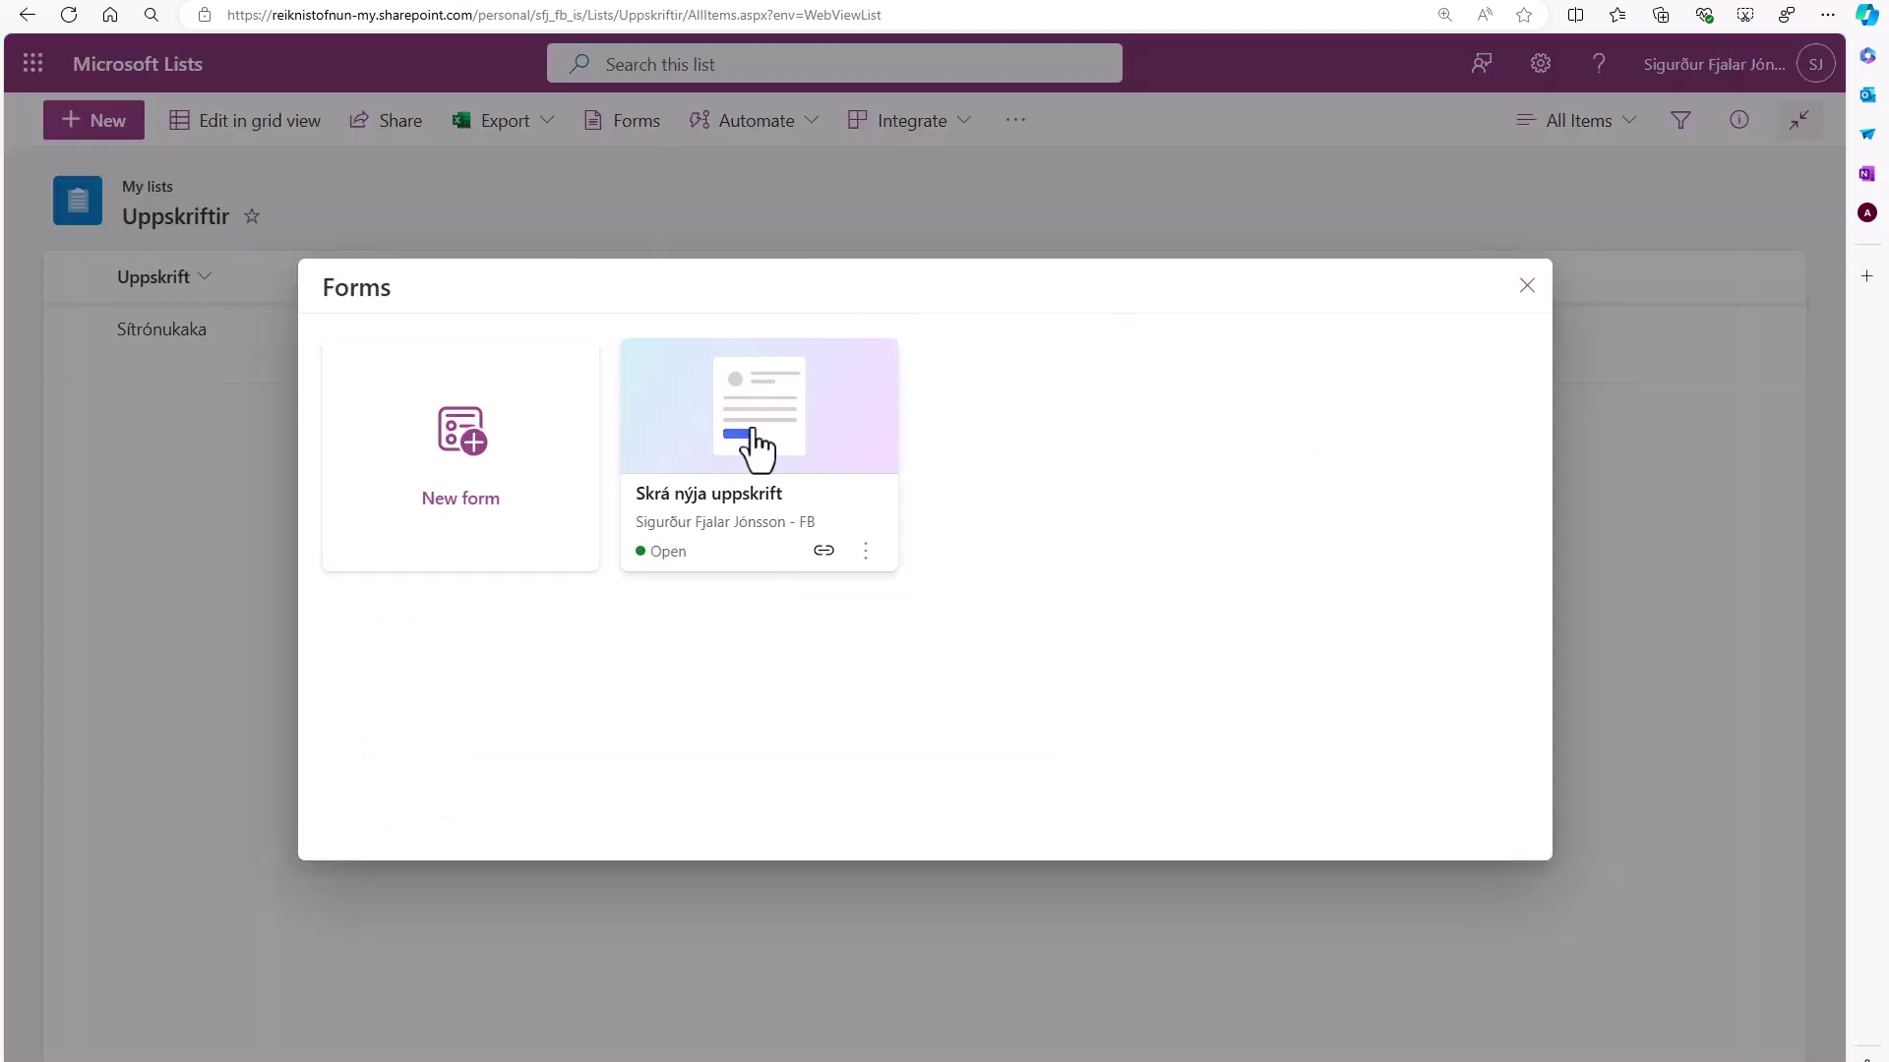
left_click(1527, 285)
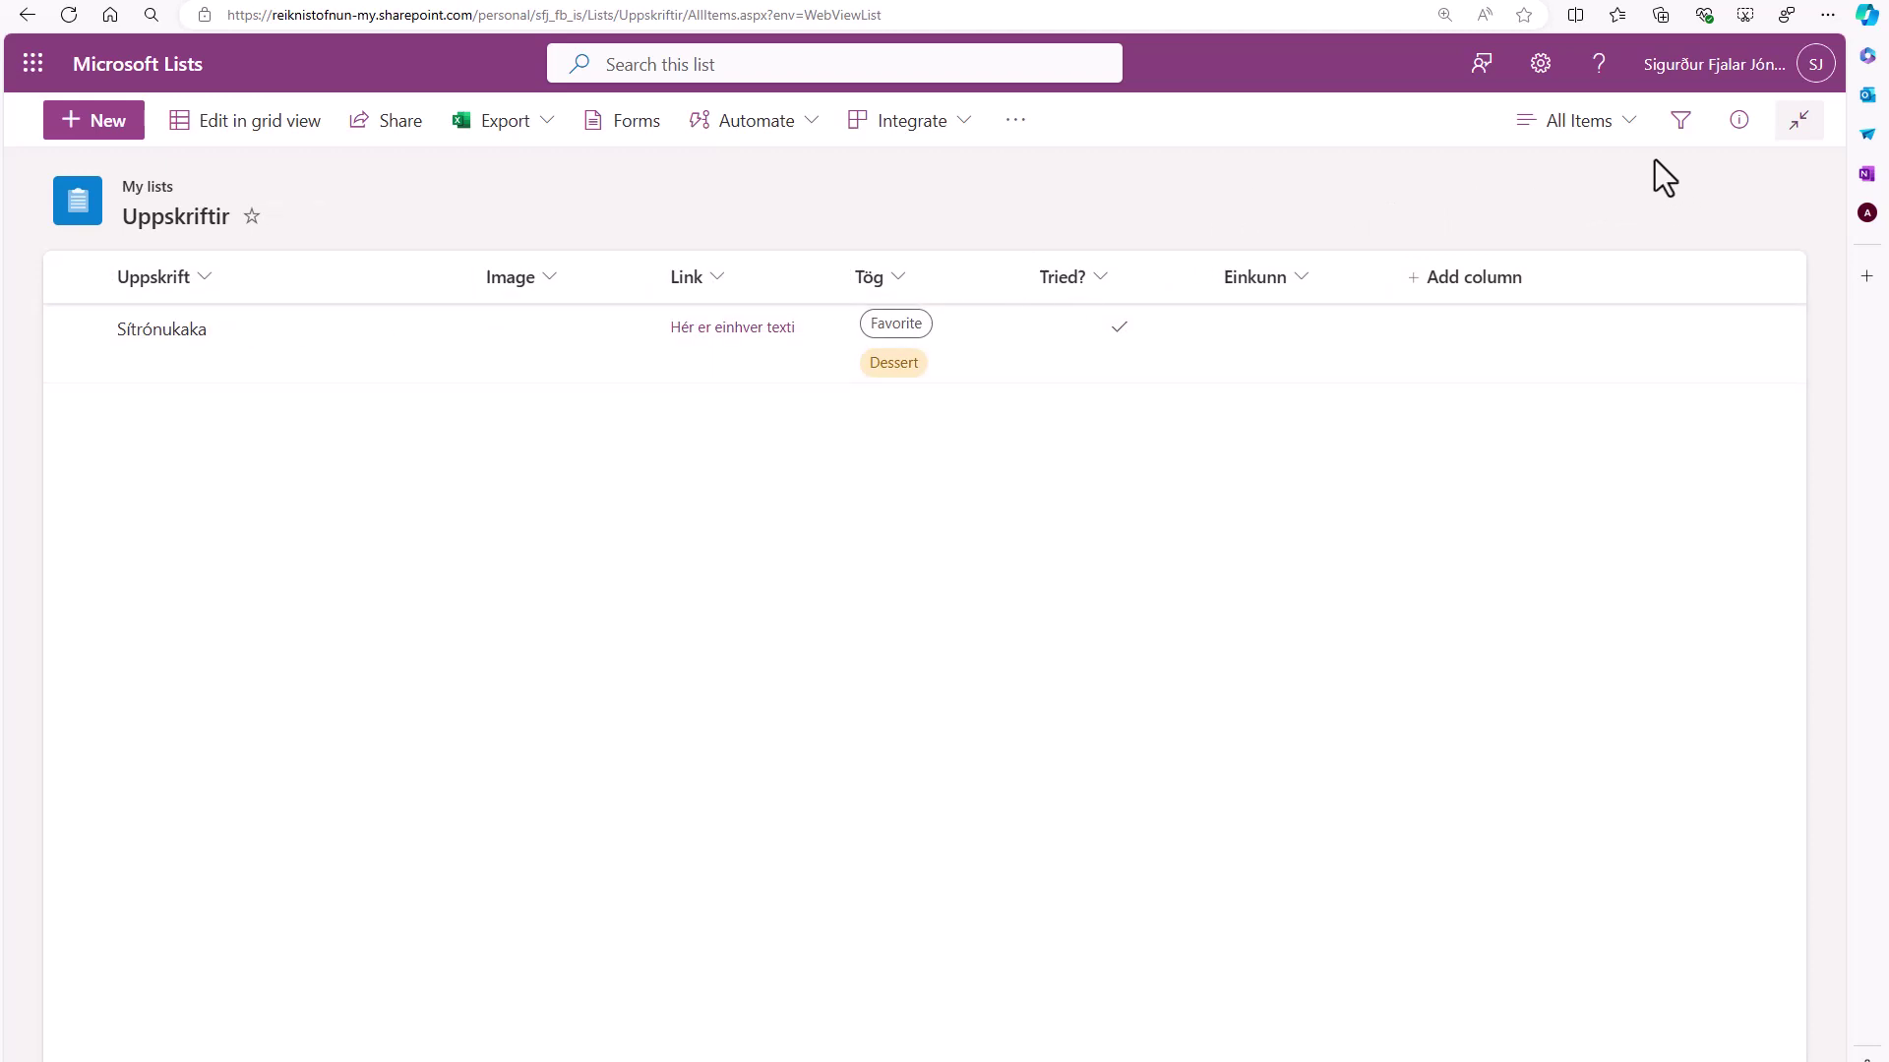
Step: Check the column selection of the All Items view for the Höfundur column and apply the selection
left_click(1588, 126)
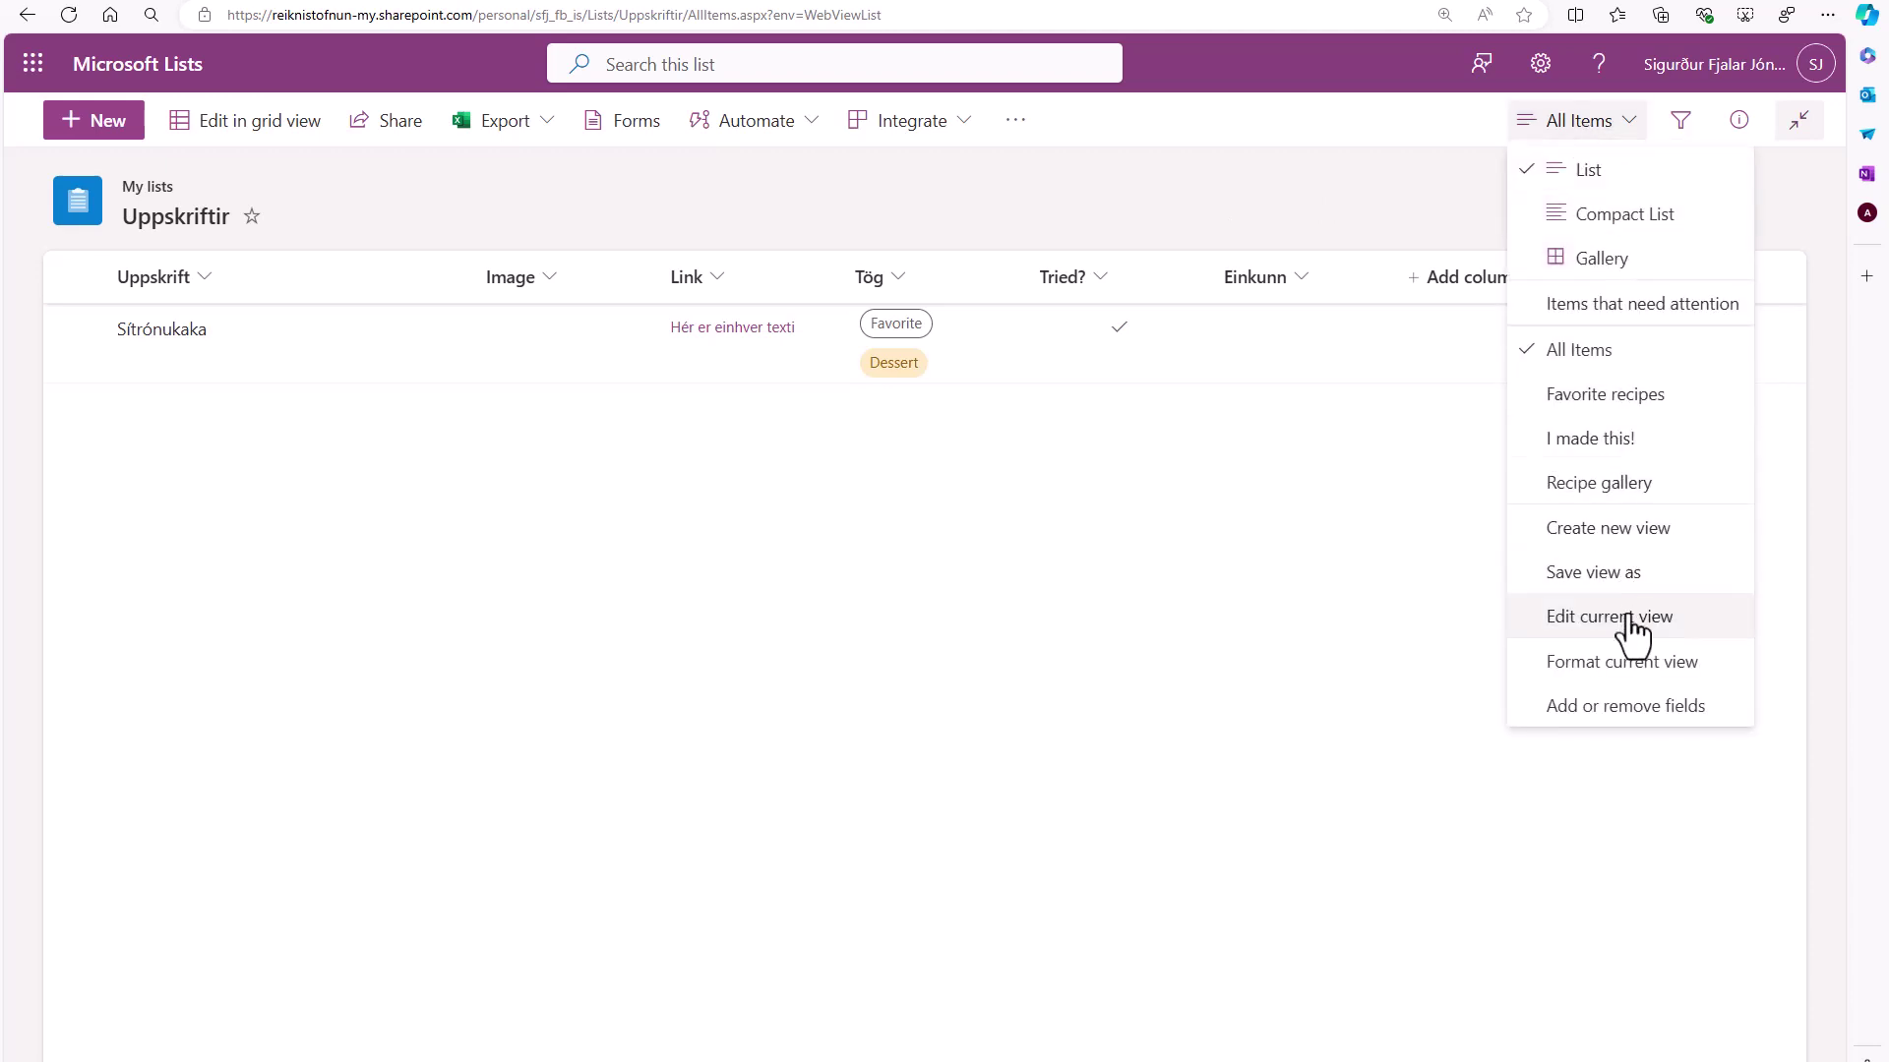
left_click(1625, 708)
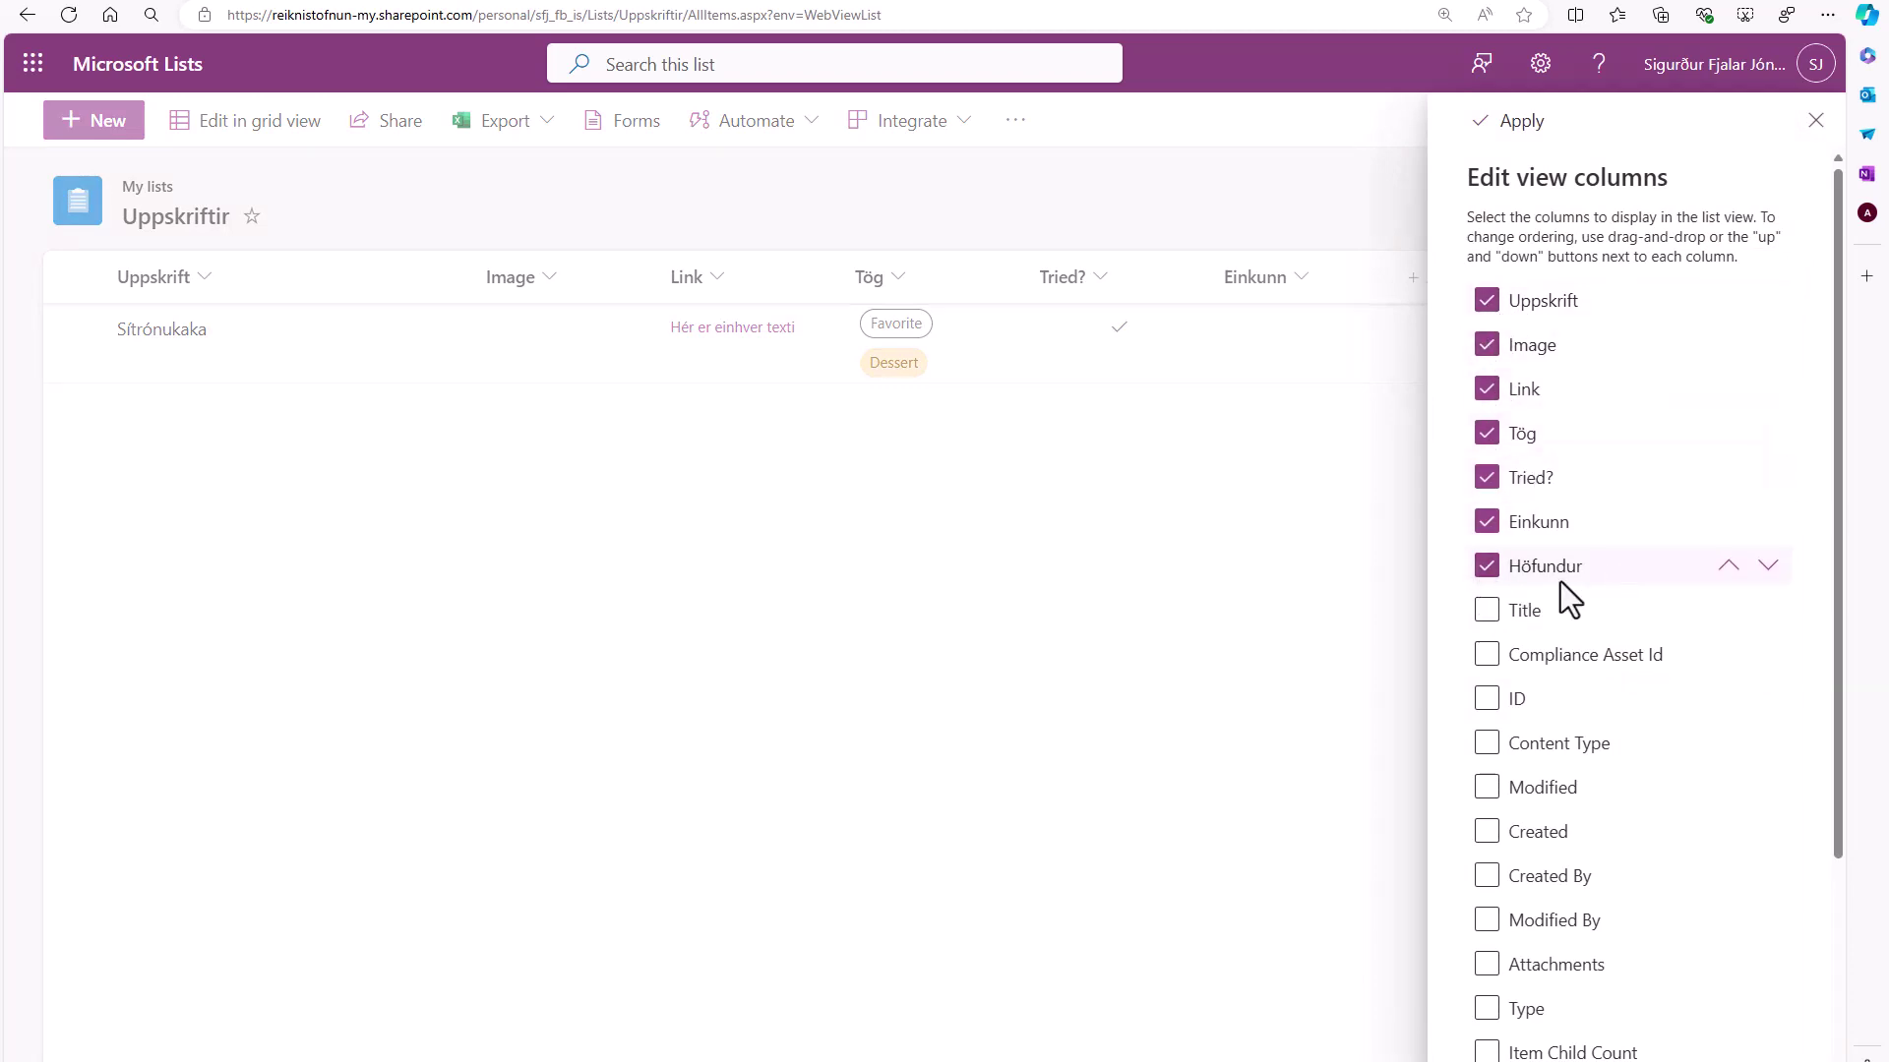
scroll(1560, 582, "down", 3)
scroll(1561, 580, "up", 1)
scroll(1566, 574, "up", 2)
left_click(1525, 120)
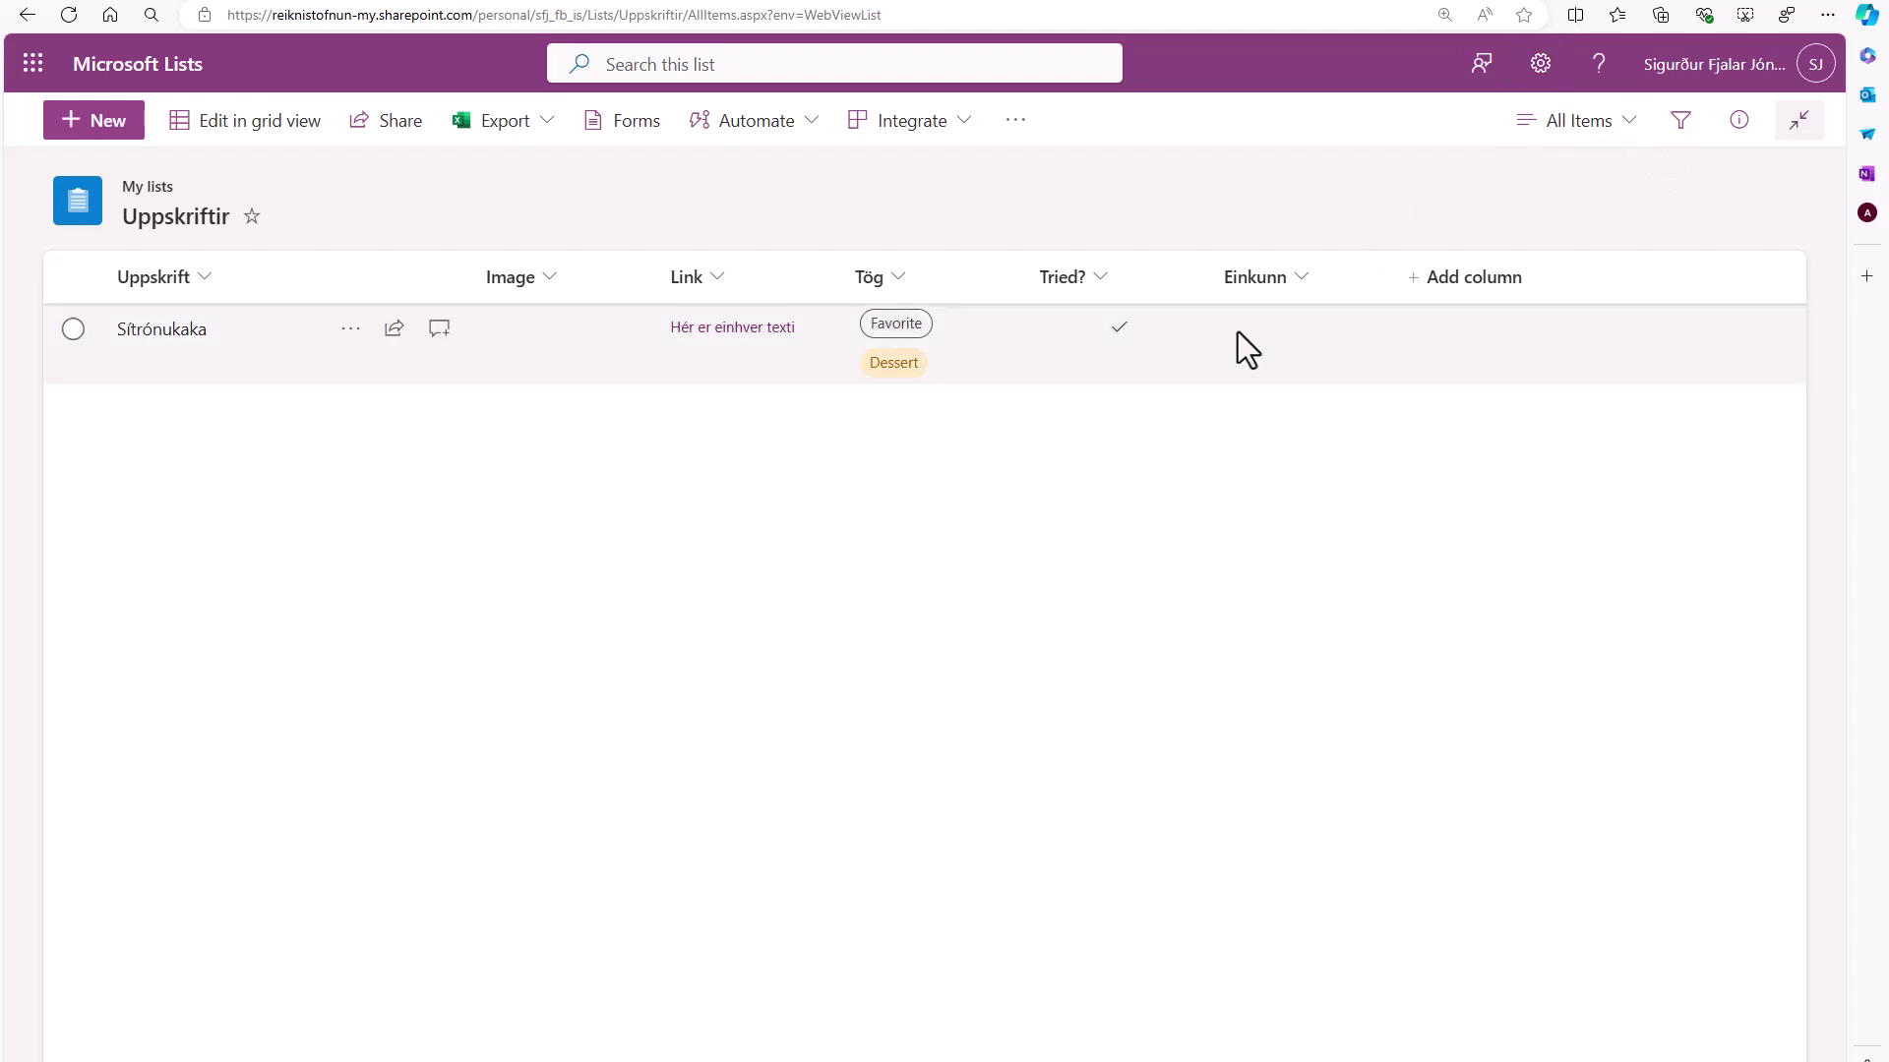
Step: Review the columns and their required status in the Uppskriftir list settings, and return to the list
left_click(1537, 67)
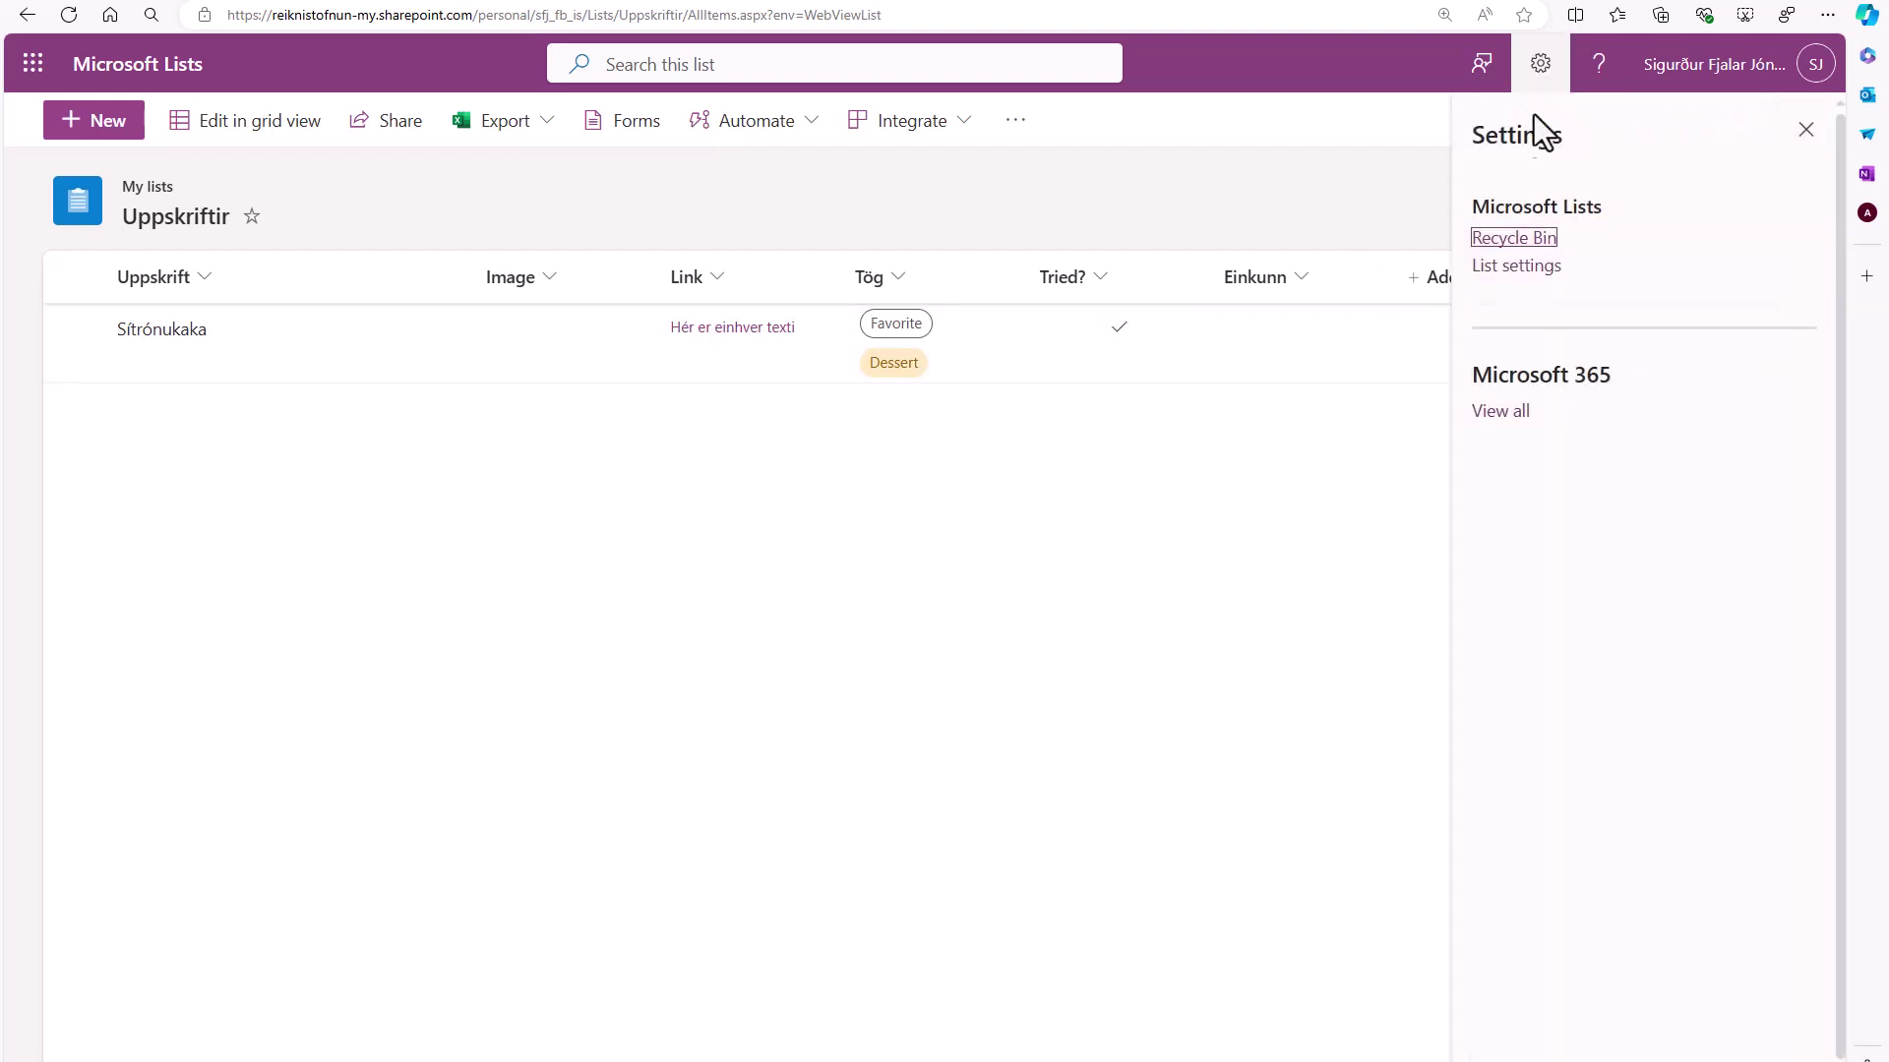
left_click(1524, 266)
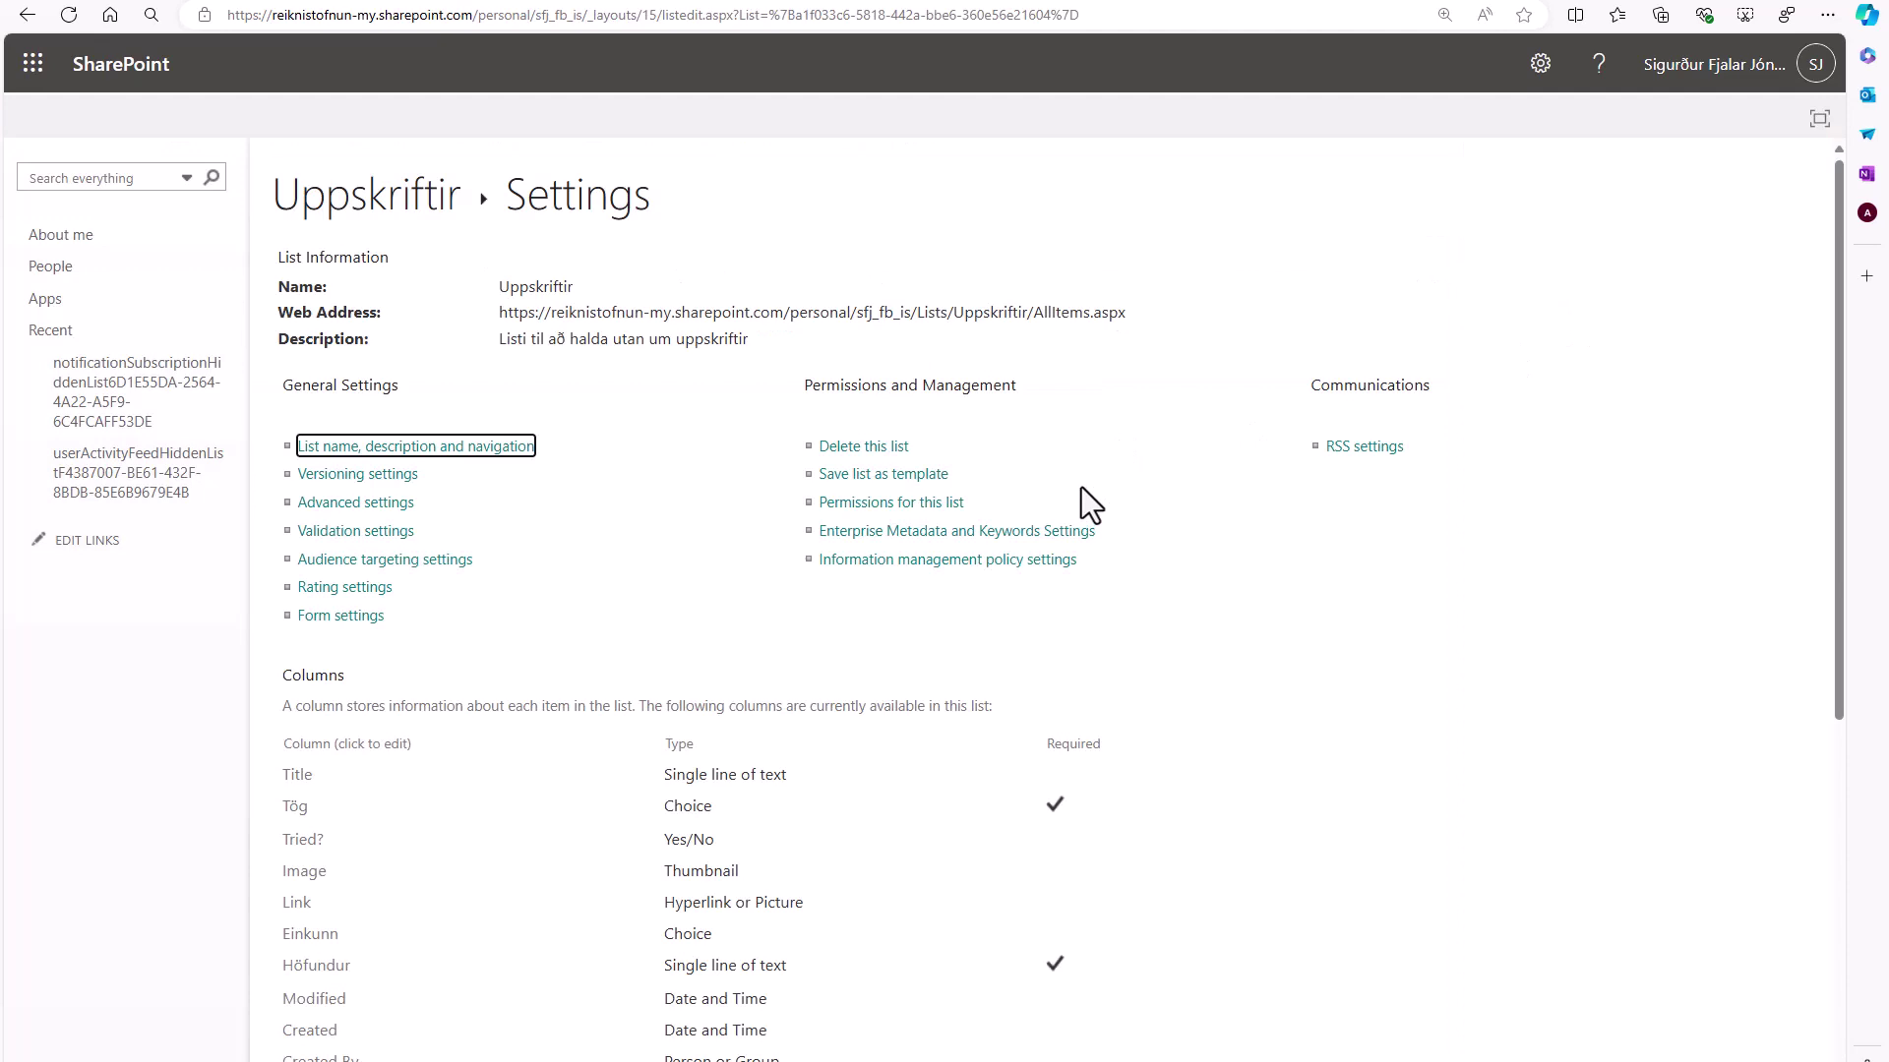
scroll(1082, 487, "down", 3)
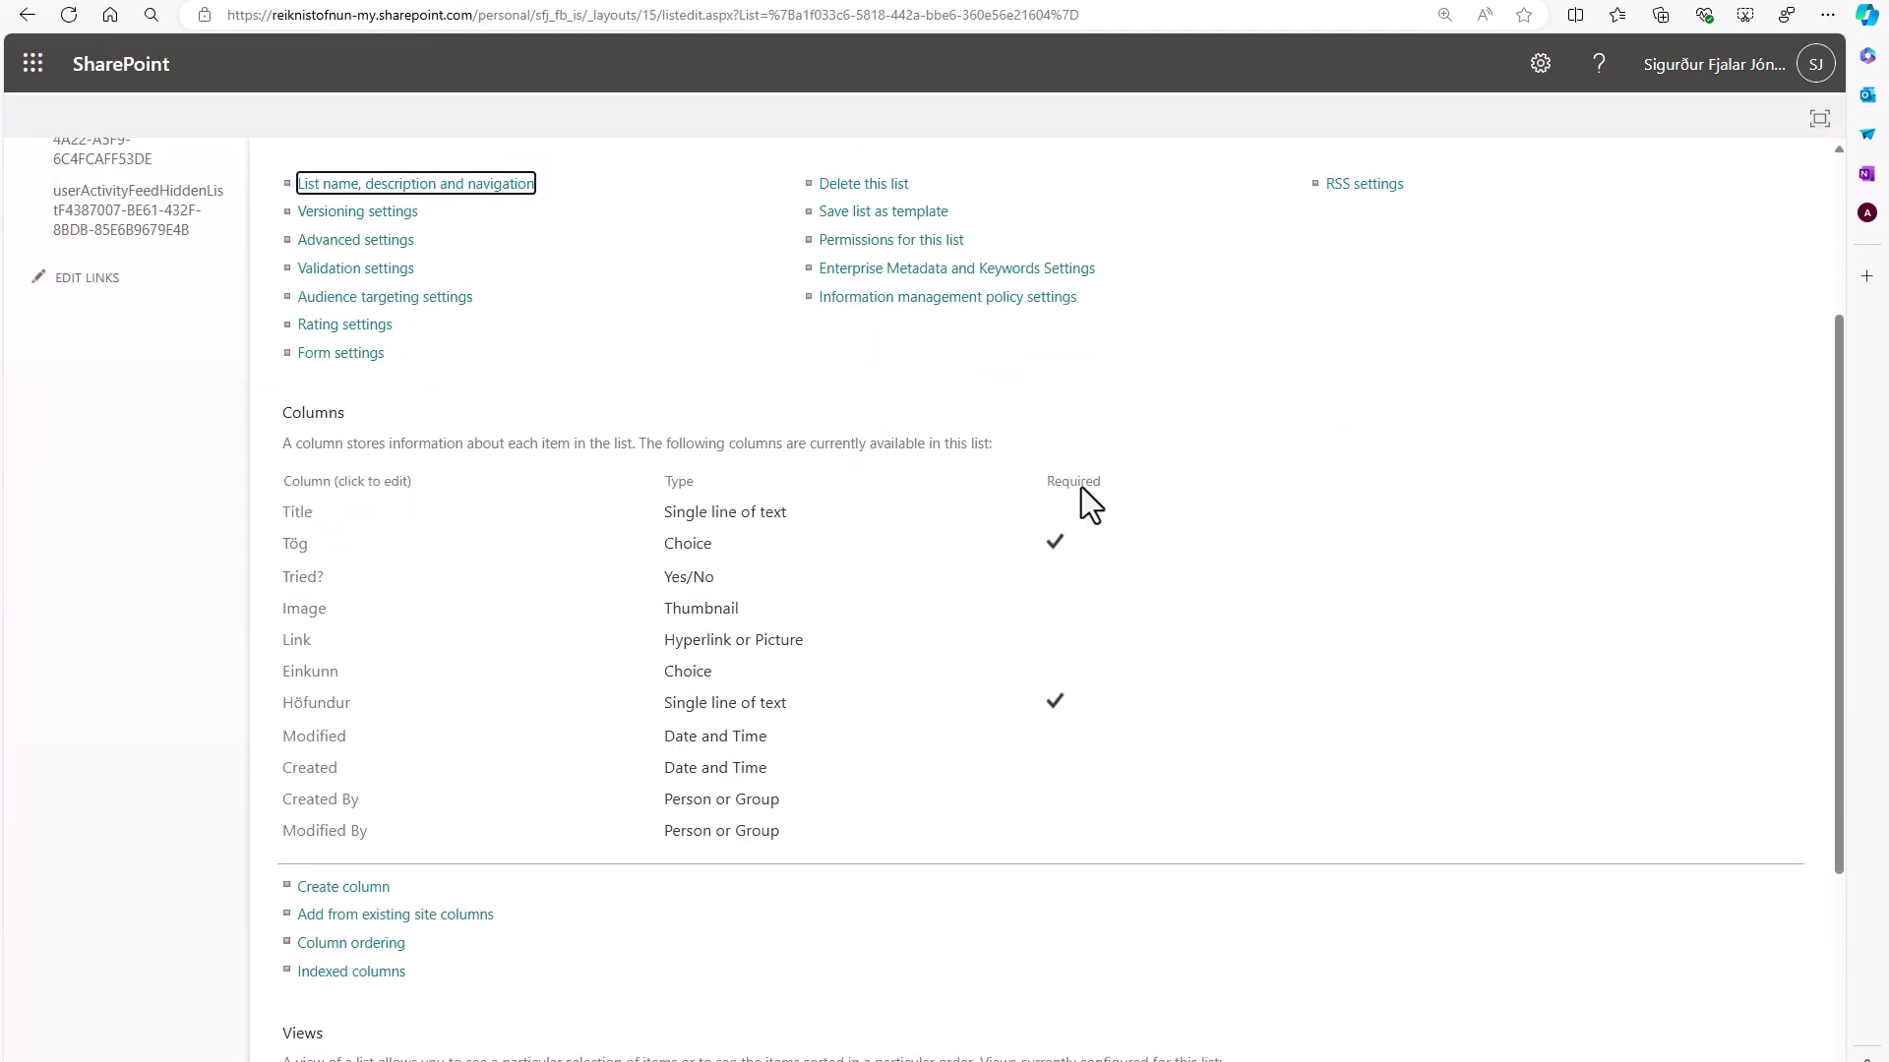
scroll(1082, 487, "up", 3)
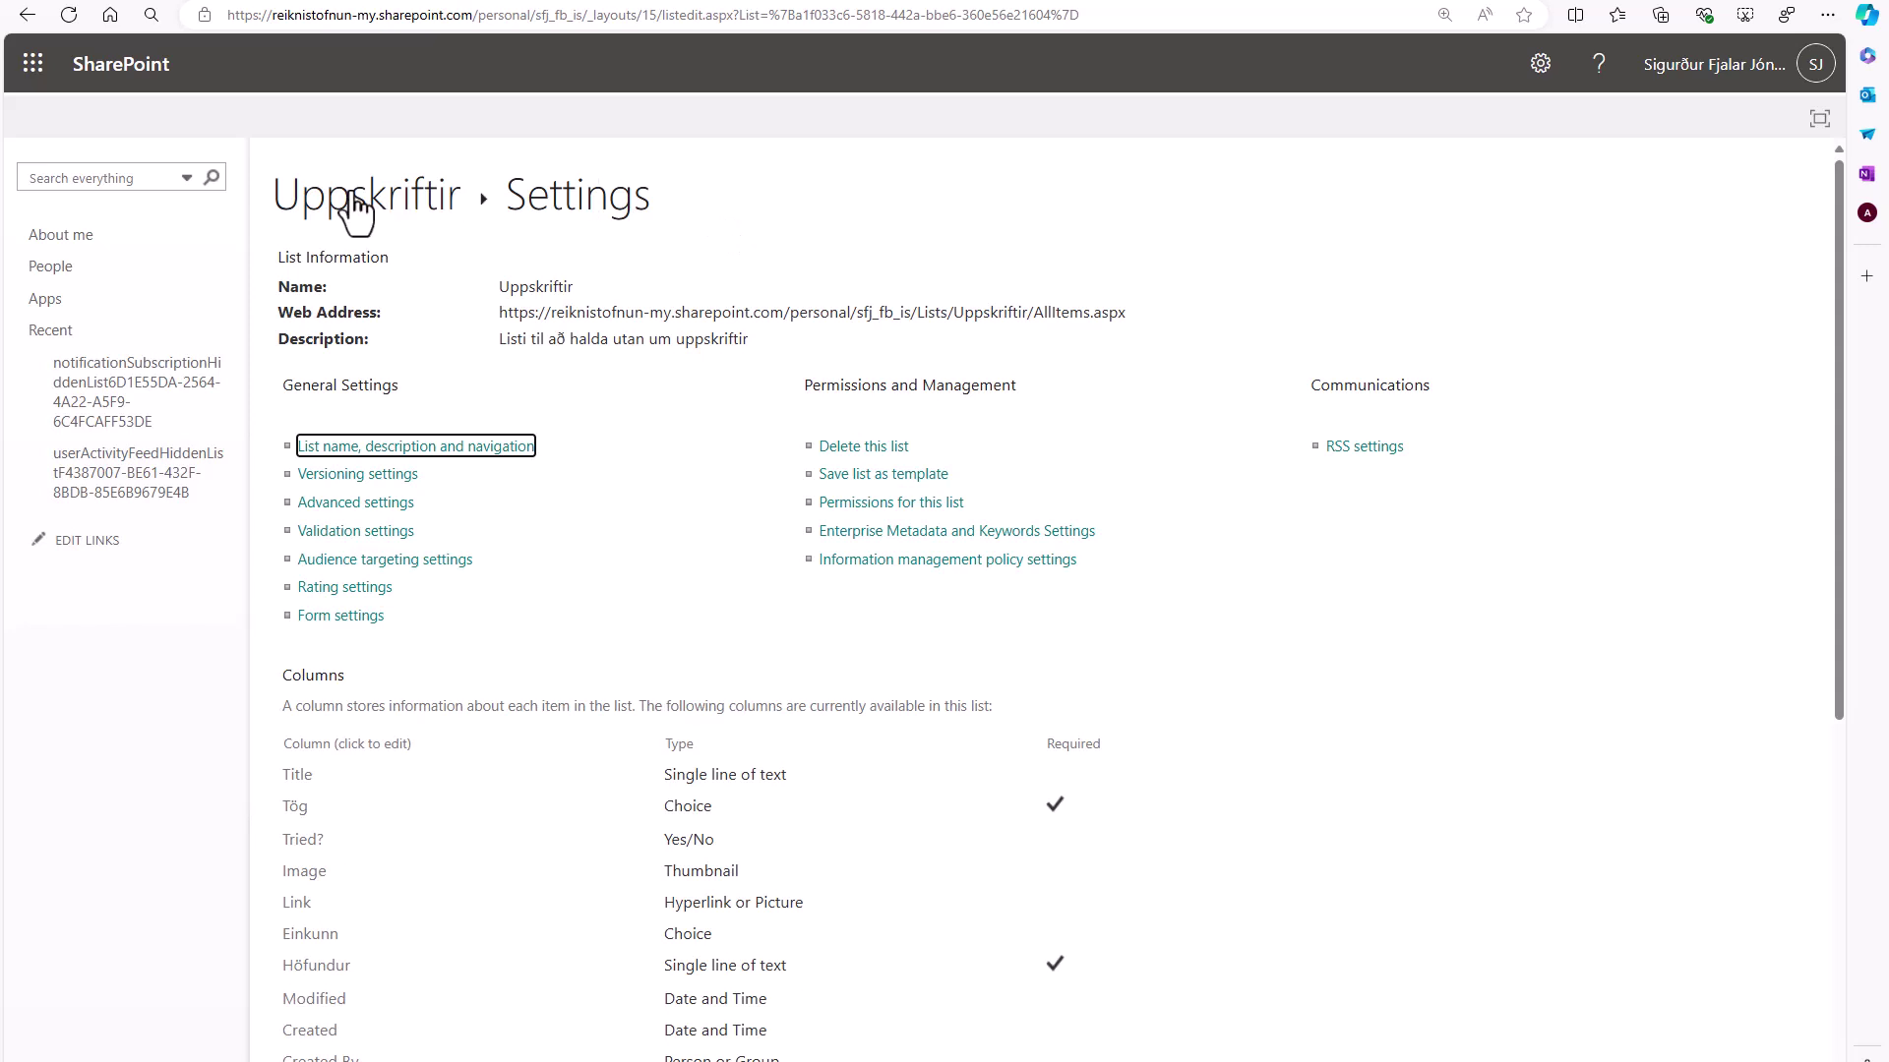
left_click(389, 205)
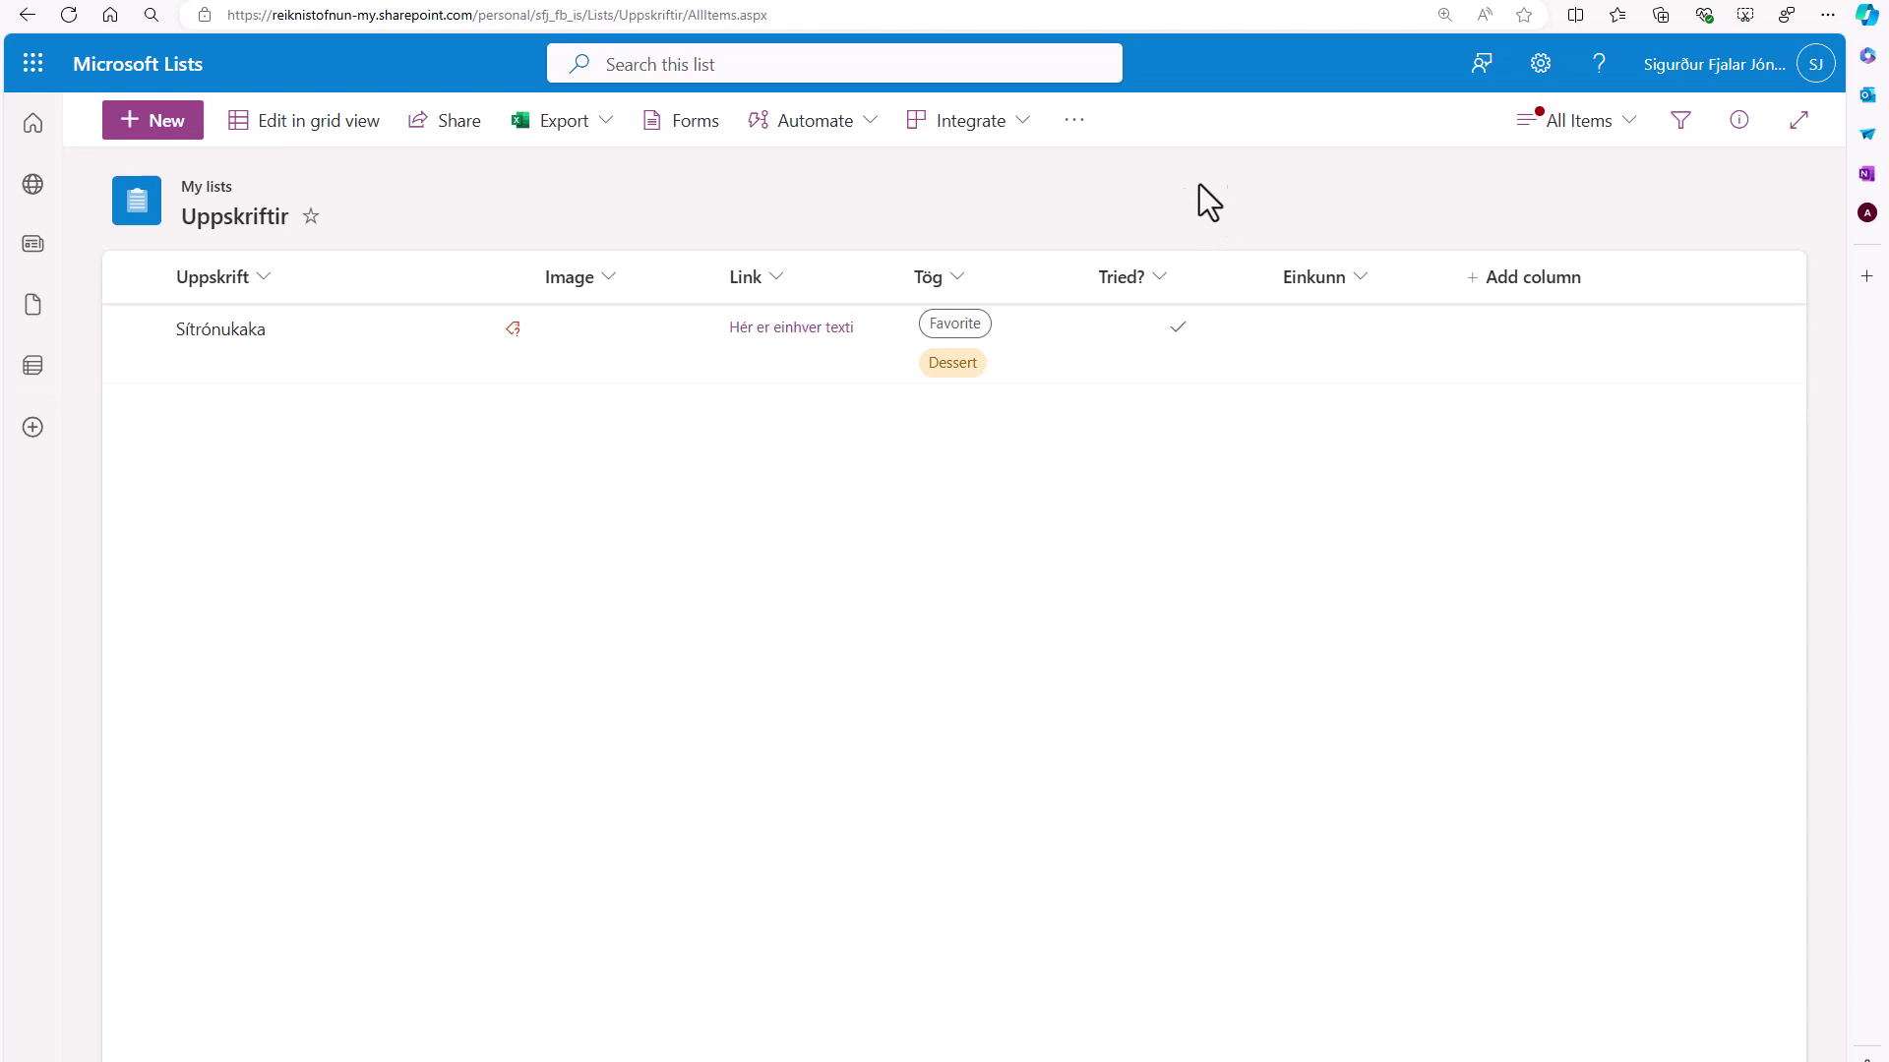
Step: View the management options of the Skrá nýja uppskrift form and close the forms overview
left_click(695, 122)
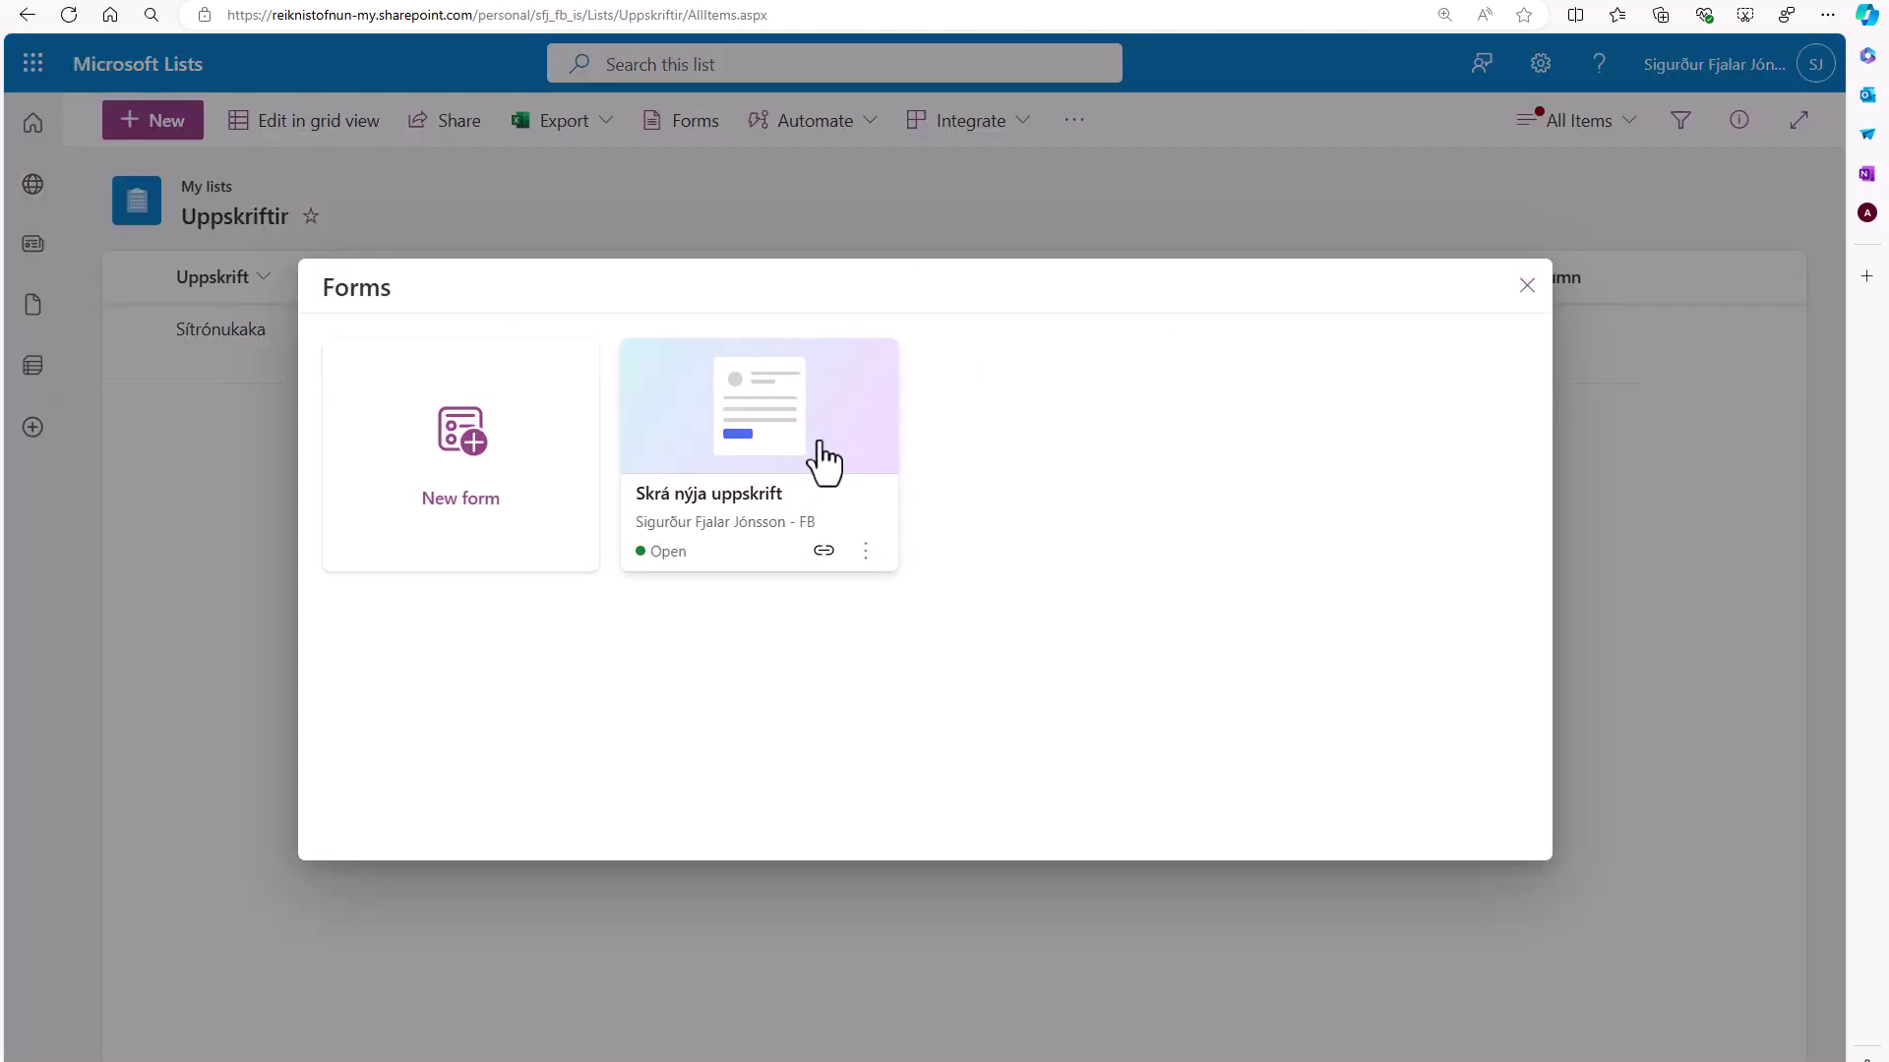
left_click(866, 552)
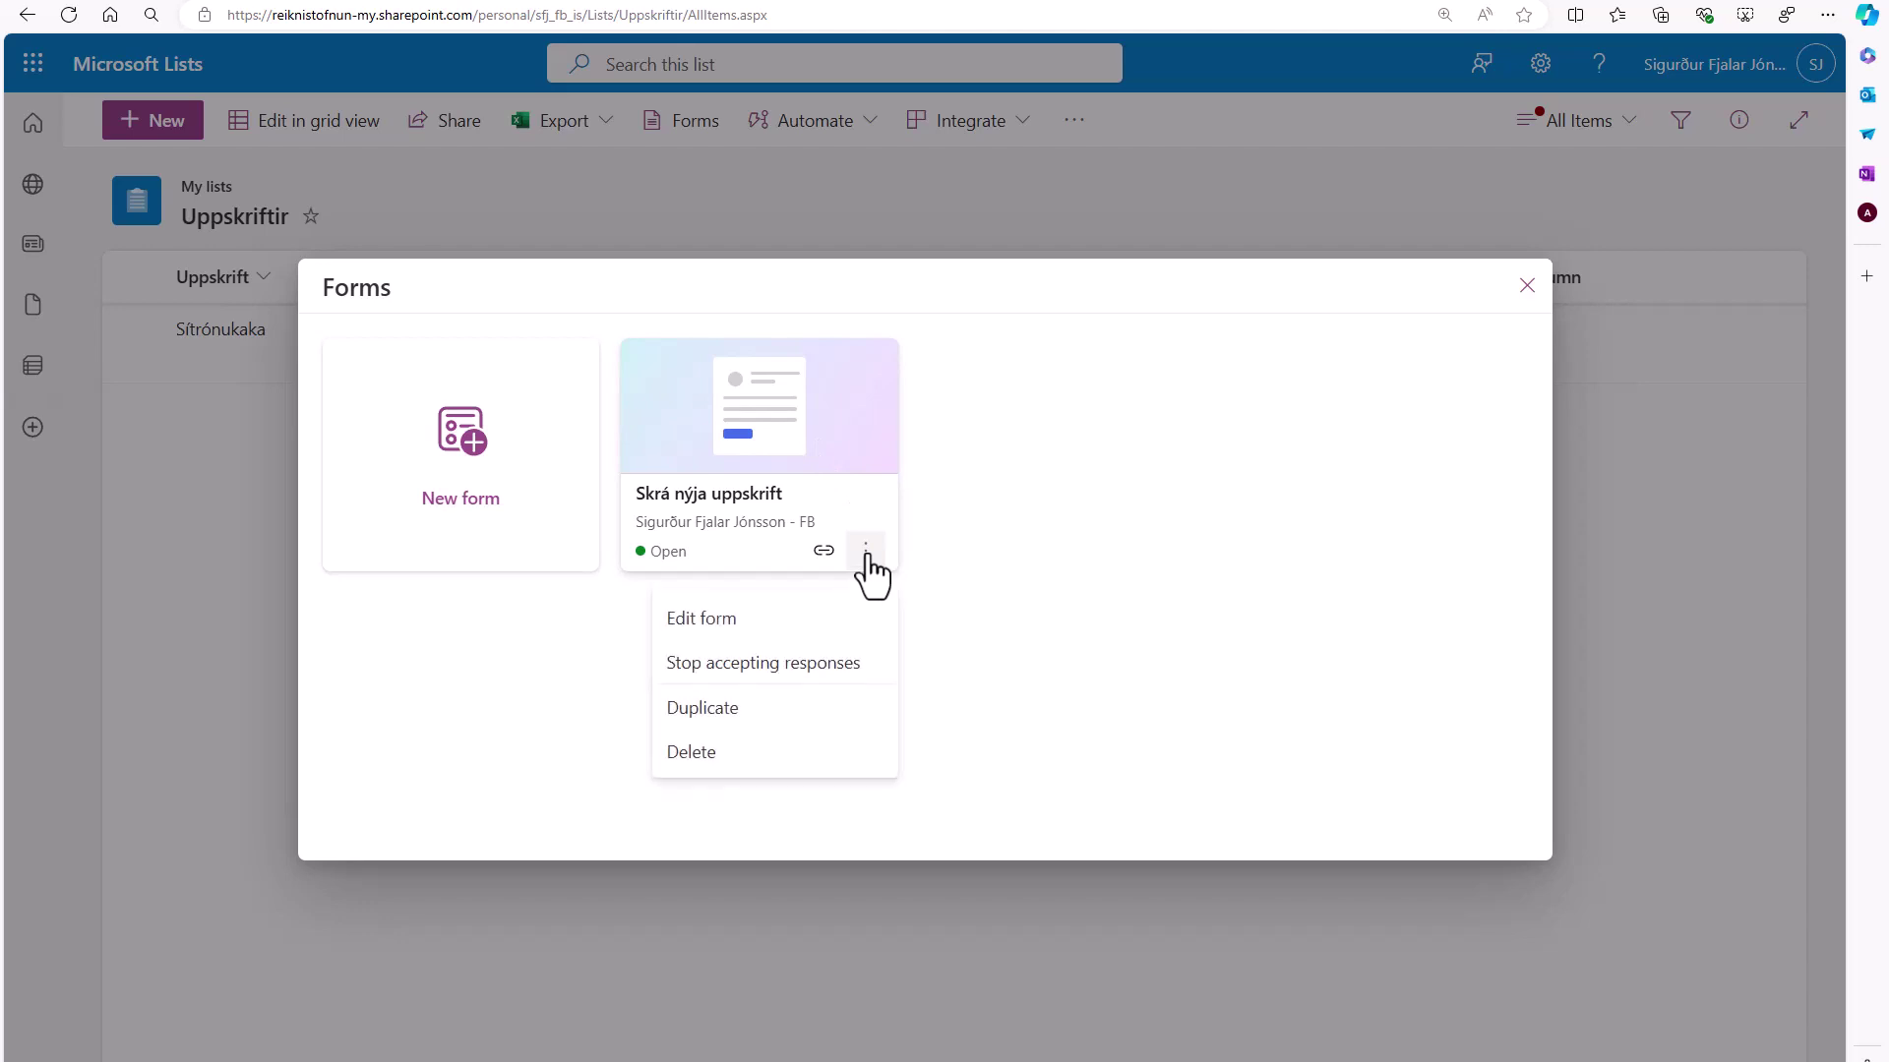
left_click(1012, 503)
left_click(1526, 285)
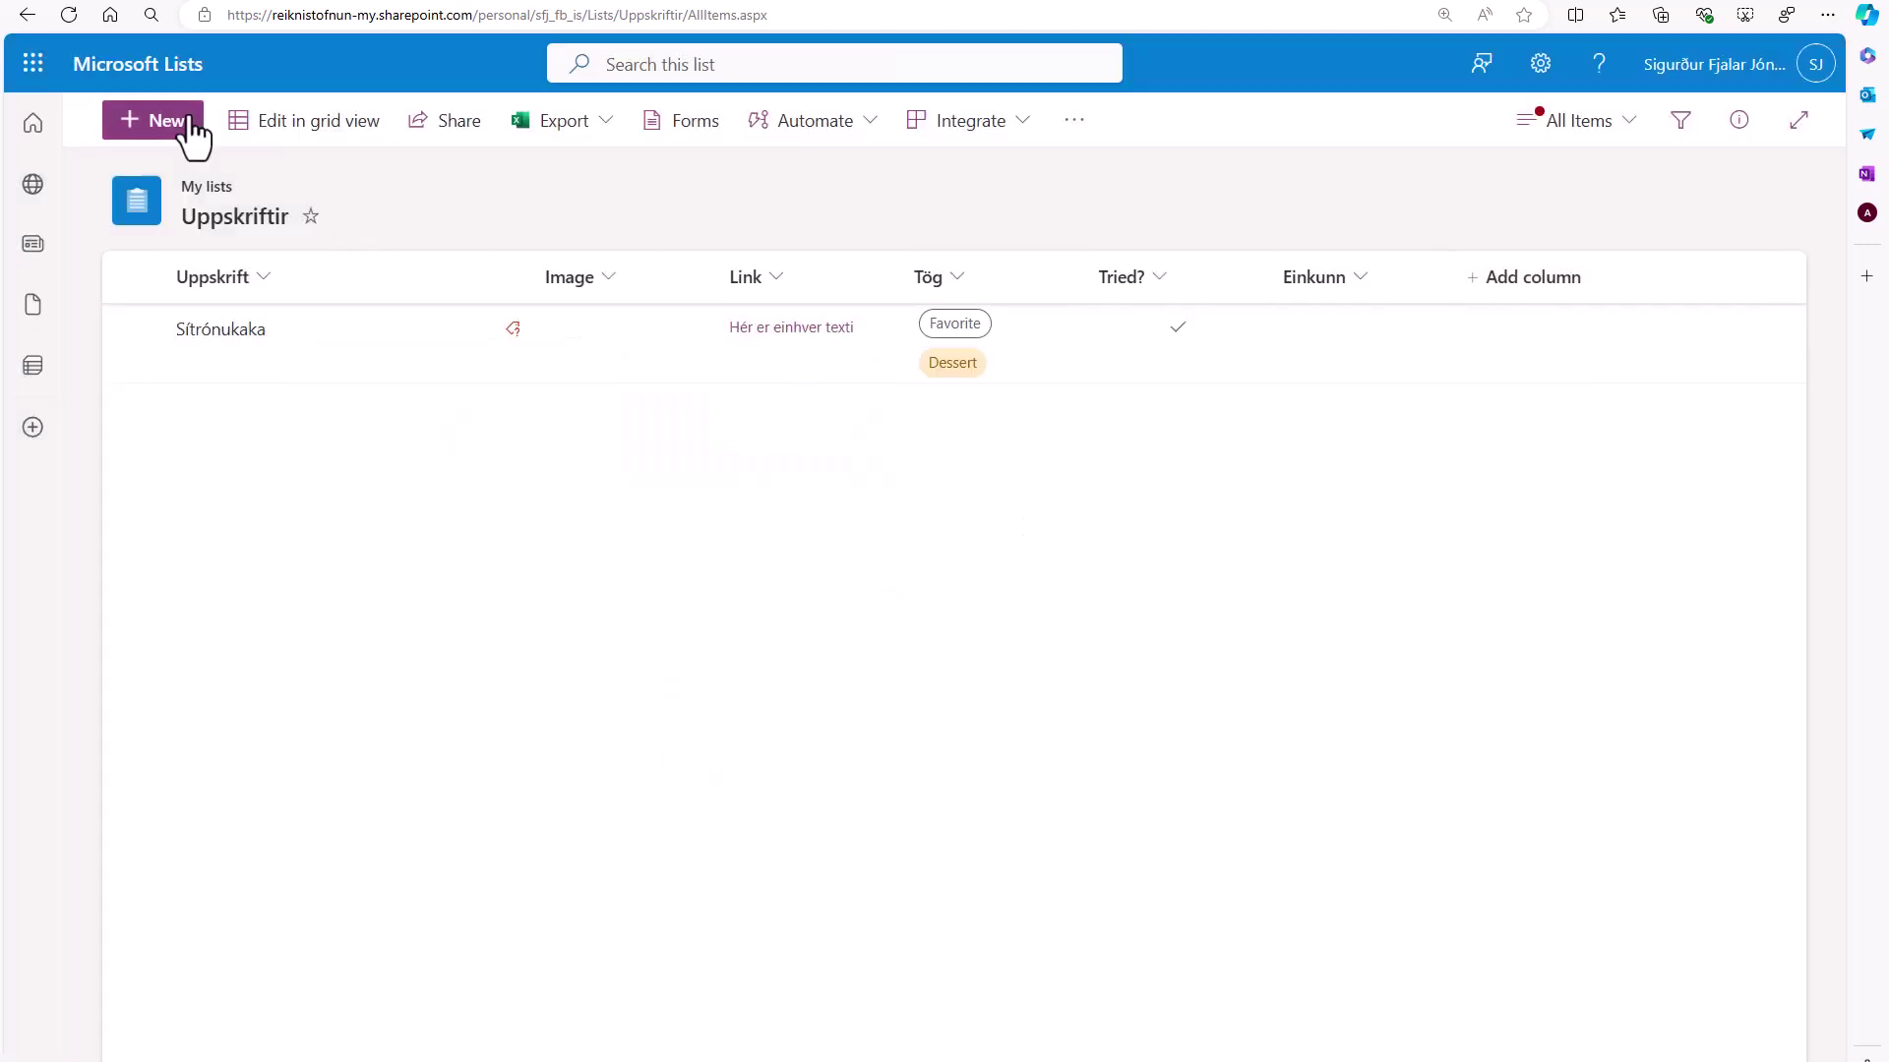
Step: View the fields of the list's blank new item form and close it without saving
left_click(147, 122)
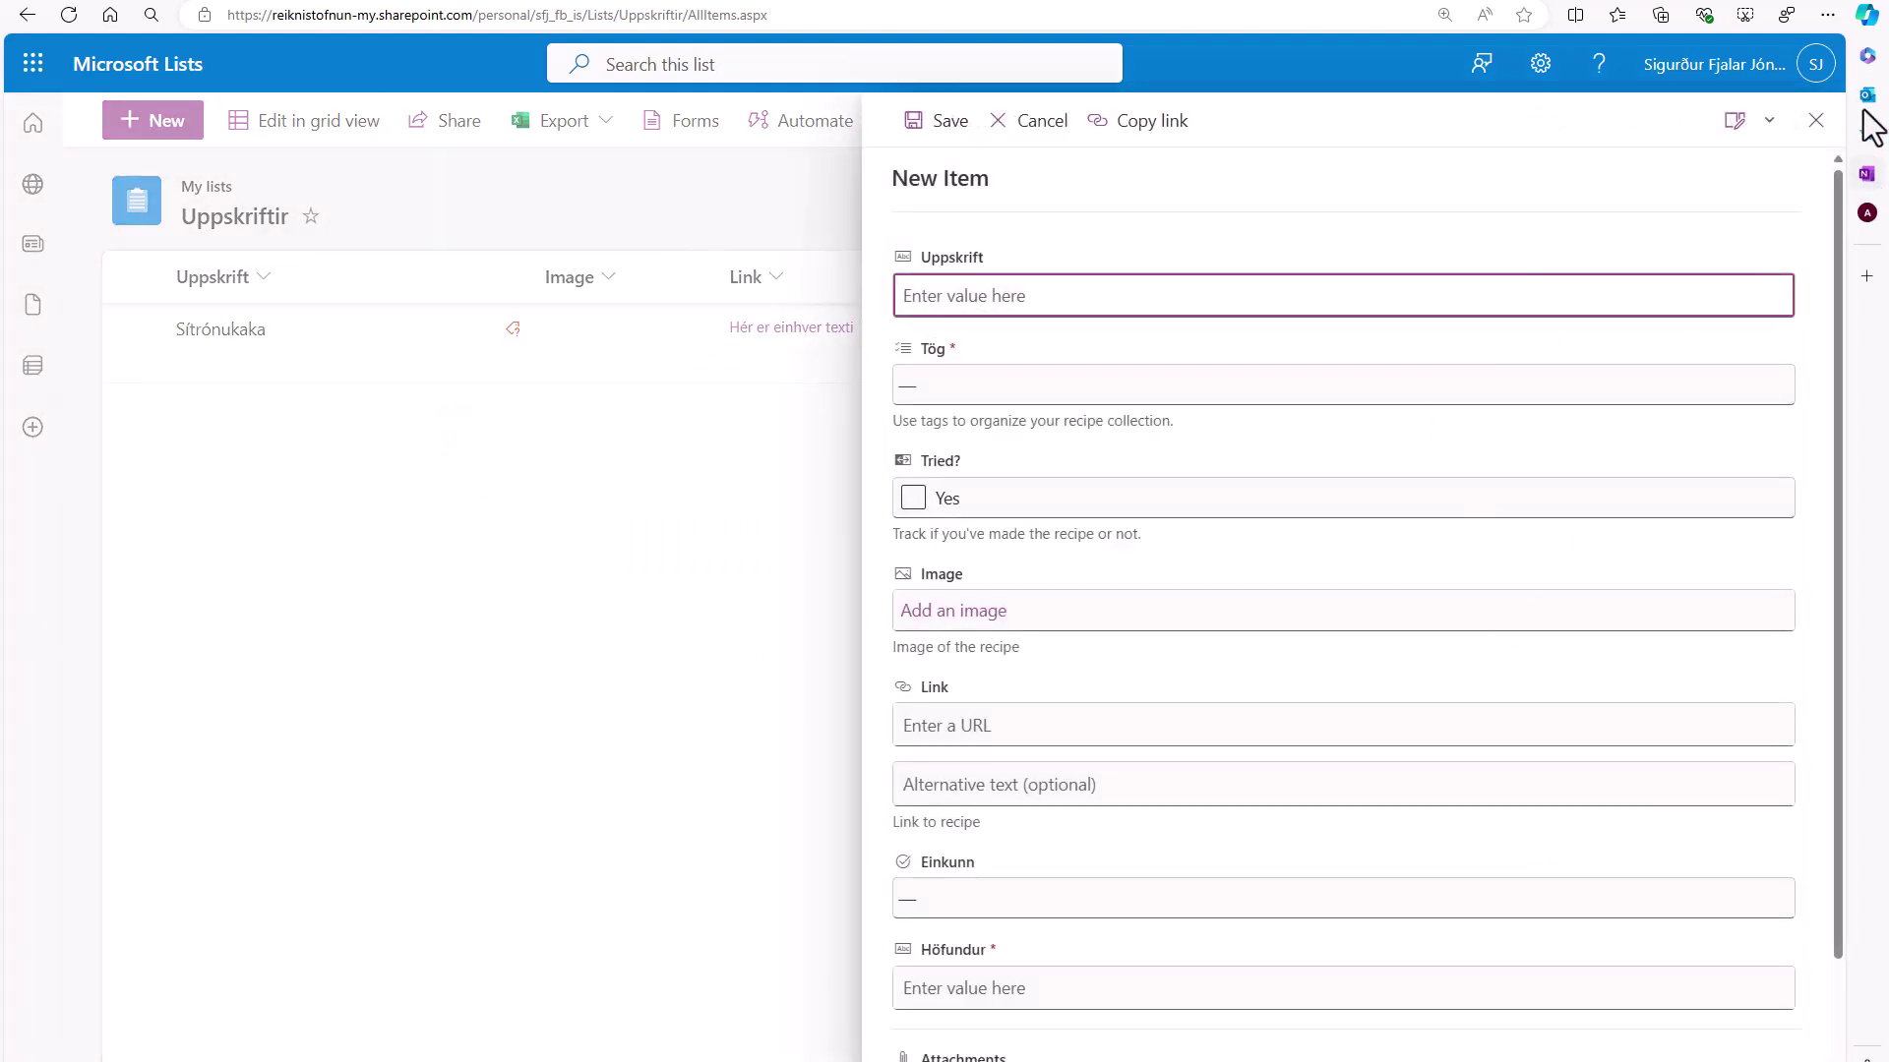
left_click(1815, 120)
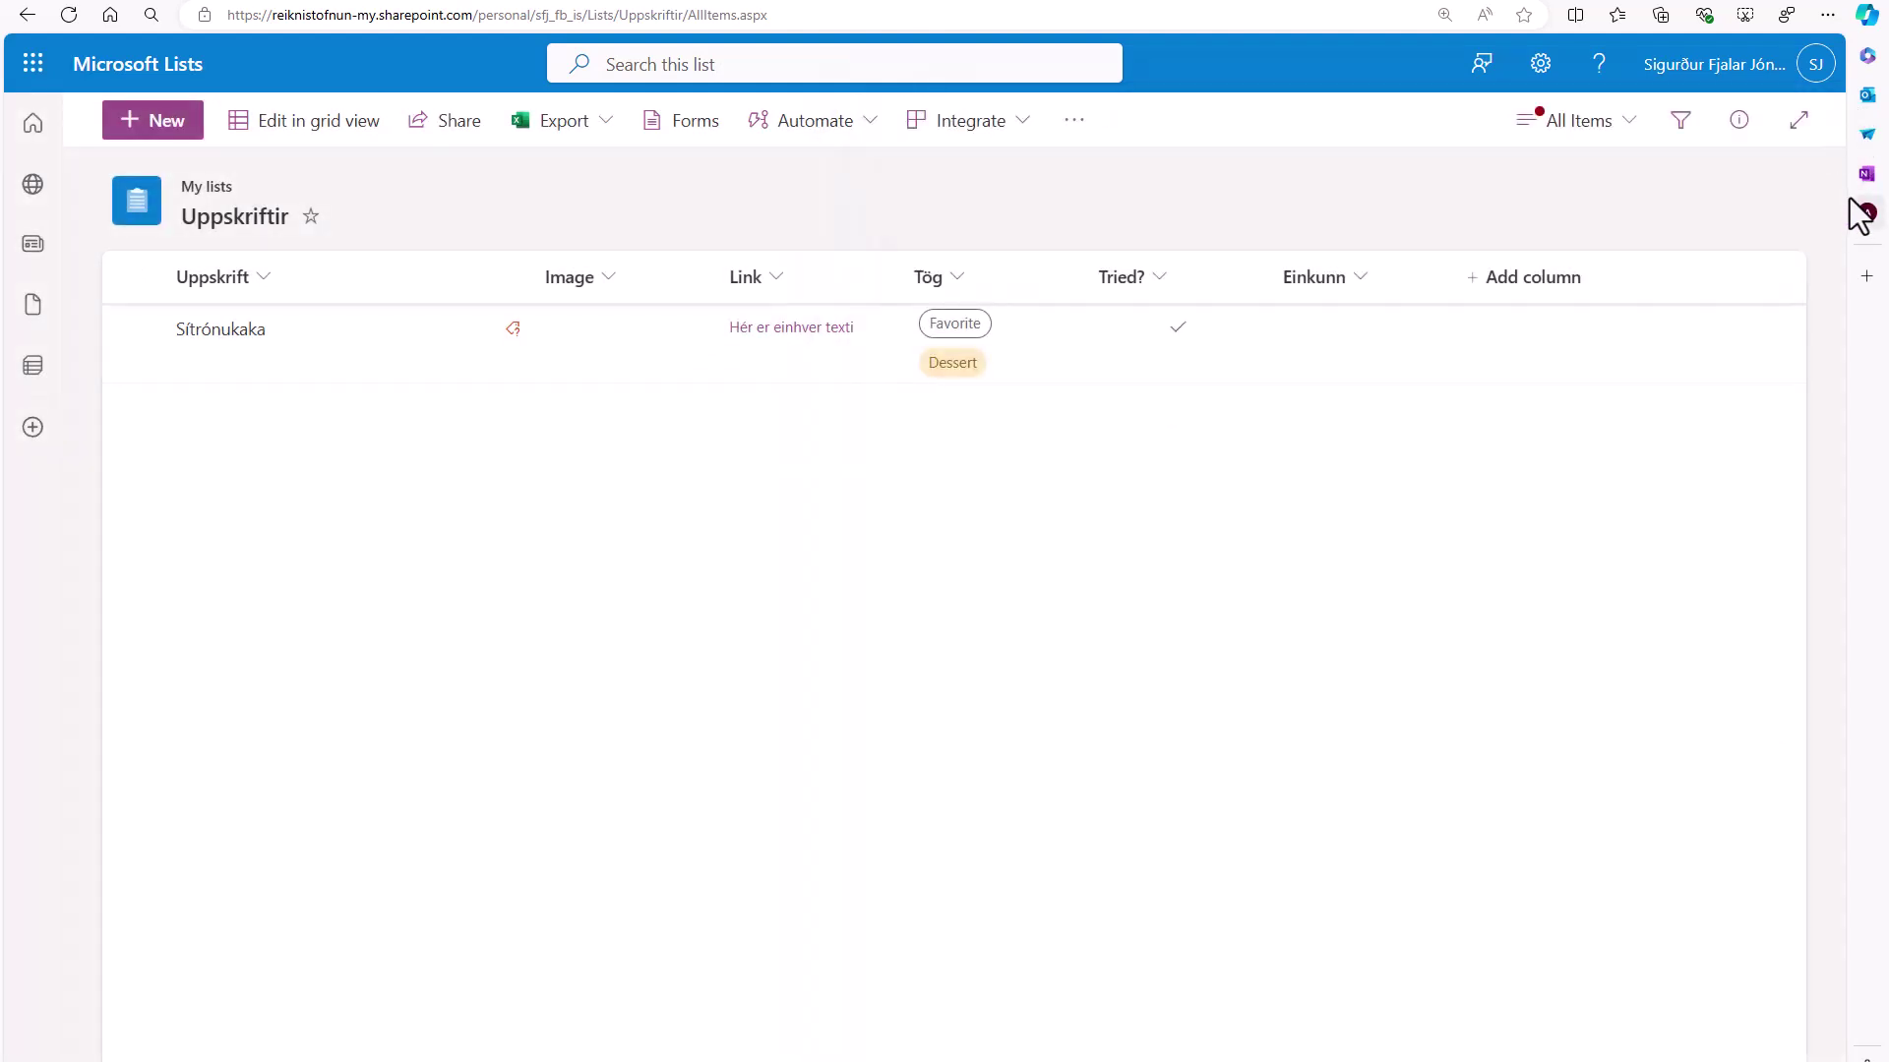